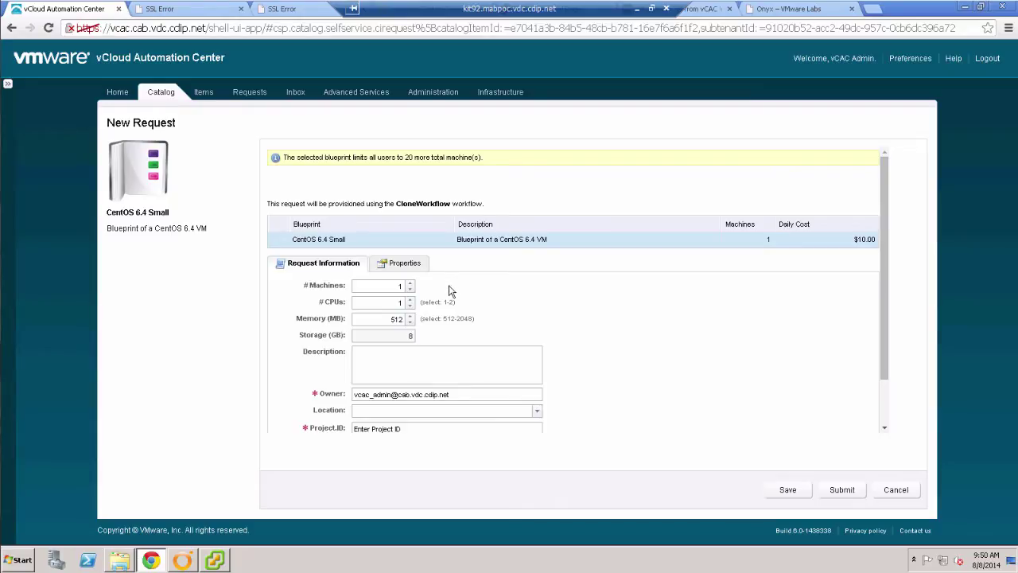
Step: Raise the CentOS 6.4 Small machine request to 2 CPUs and submit it
left_click(409, 302)
left_click(410, 299)
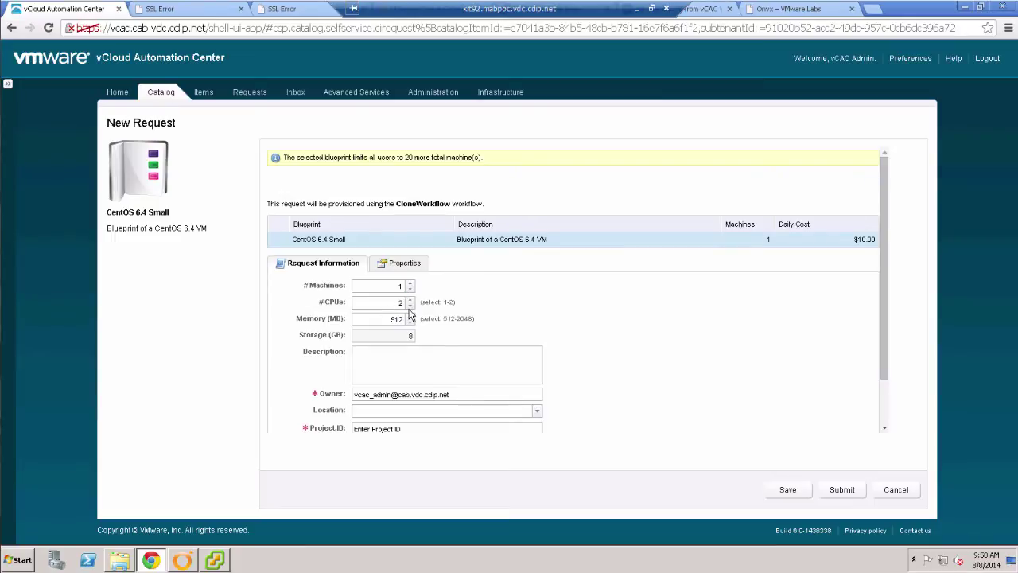
left_click(843, 490)
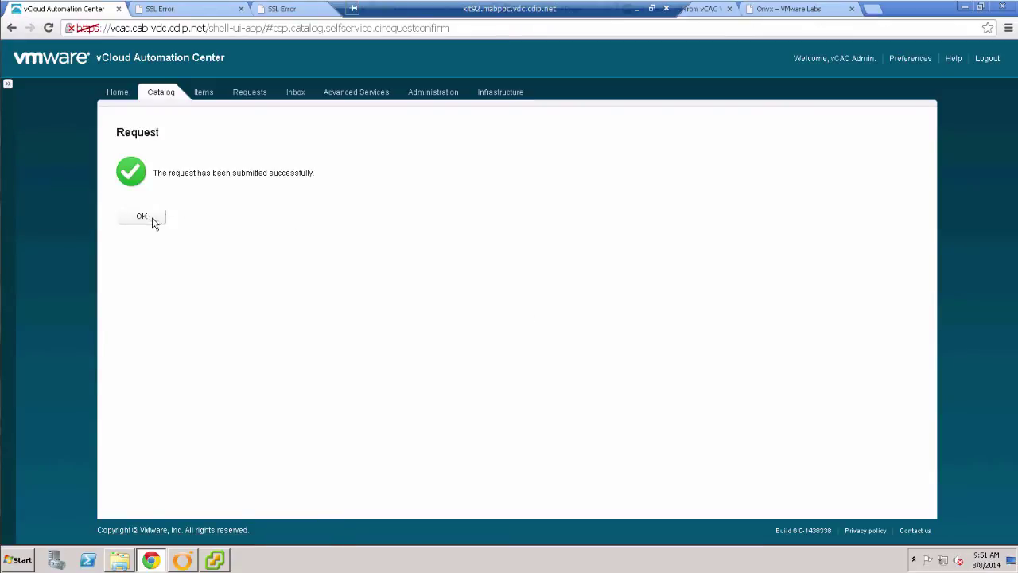
left_click(148, 221)
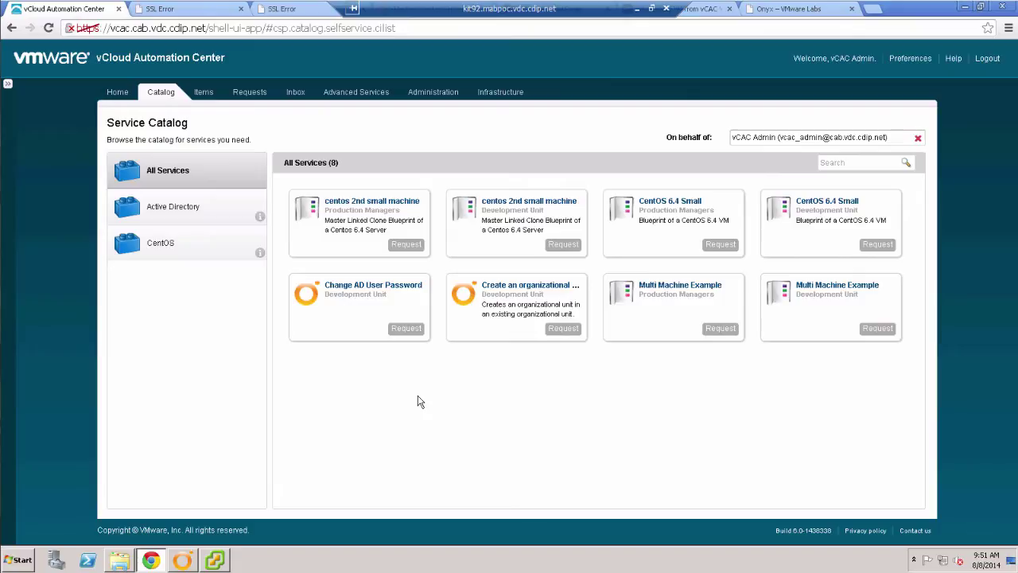
Step: Once the eight catalog services have loaded, bring vCenter Orchestrator to the front
left_click(182, 560)
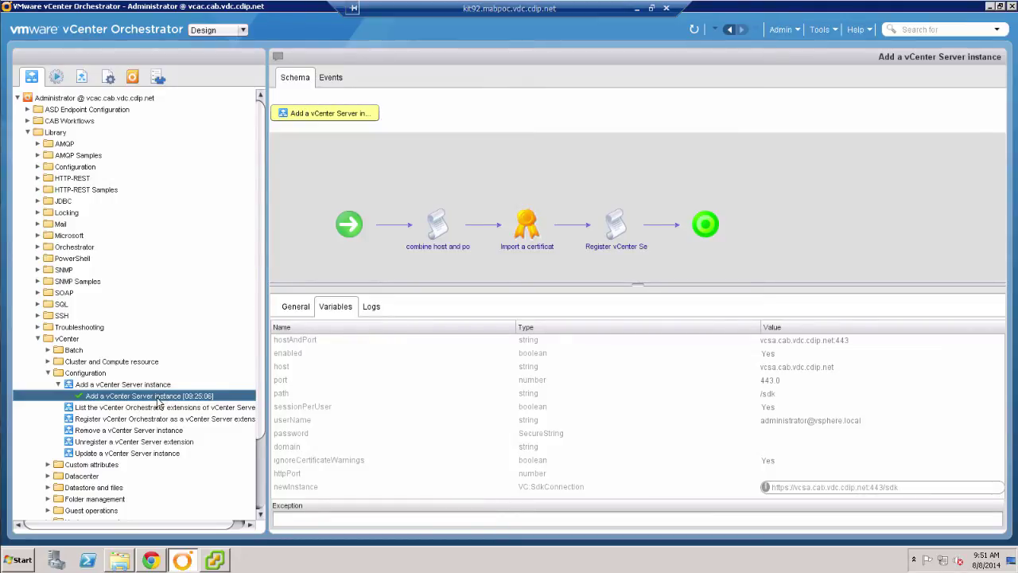
Step: Browse the vCloud Automation Center Configuration workflows, checking the Add a vCAC host runs
left_click(38, 339)
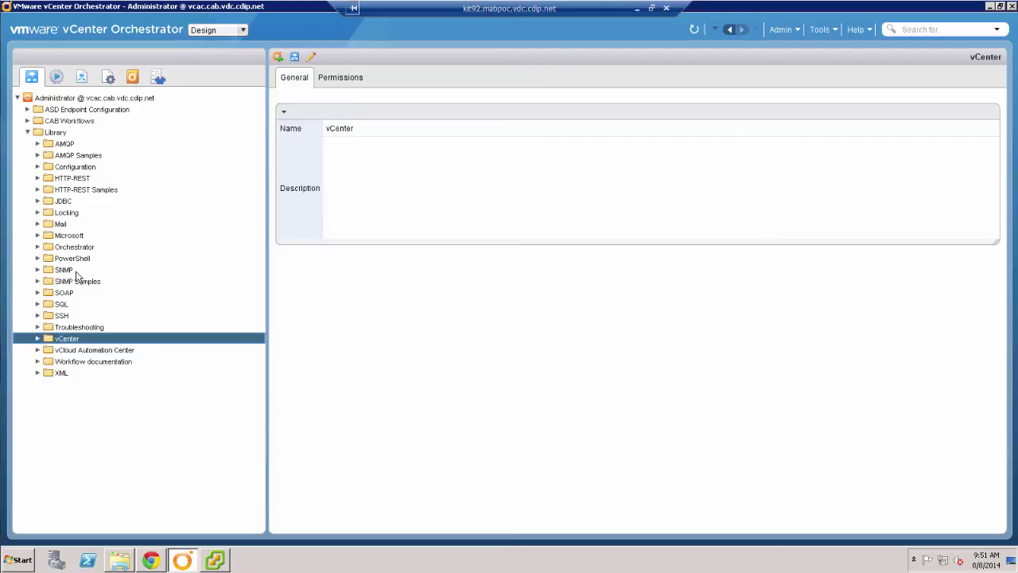
left_click(37, 350)
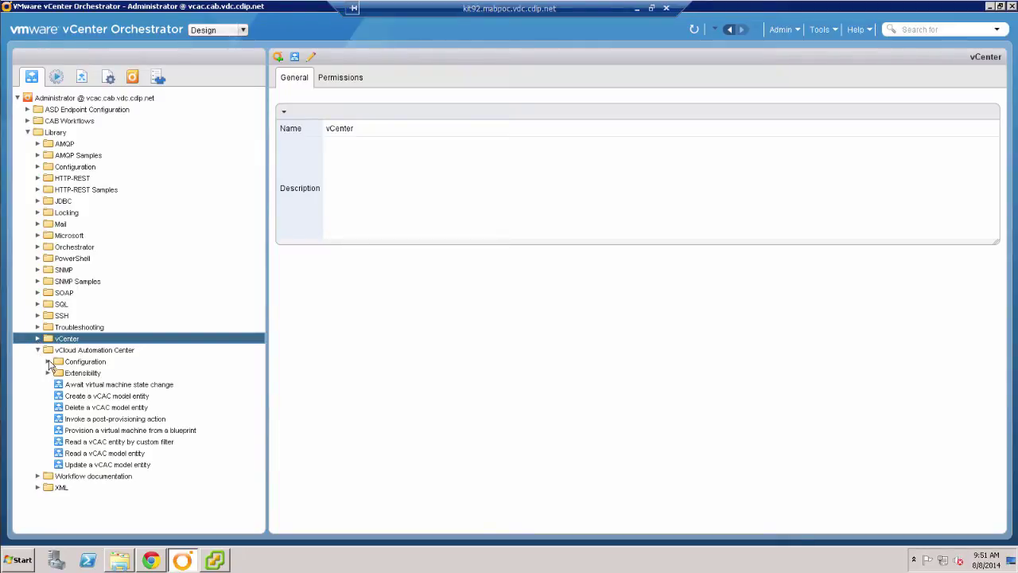
left_click(48, 361)
scroll(152, 332, "down", 1)
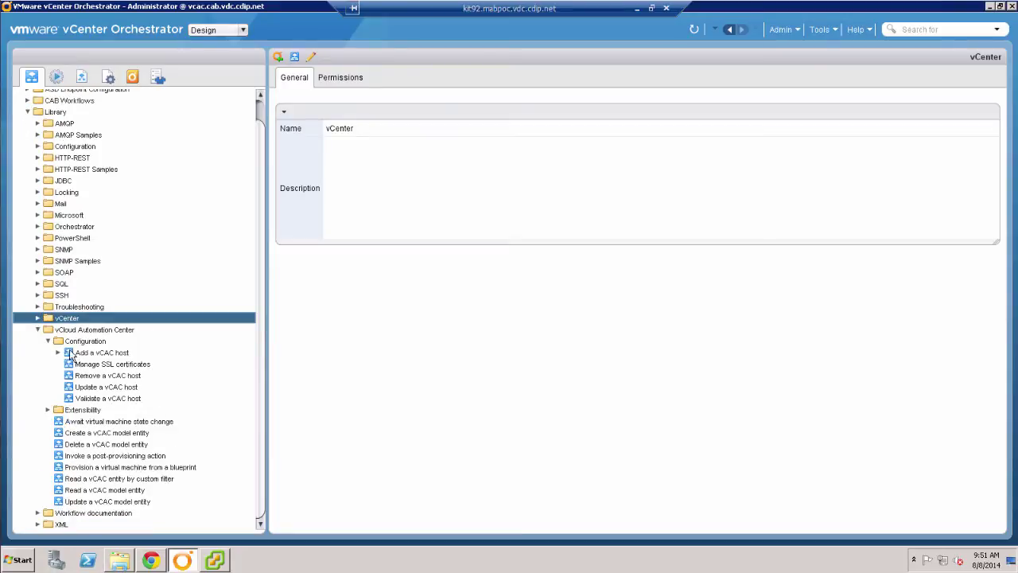
left_click(58, 353)
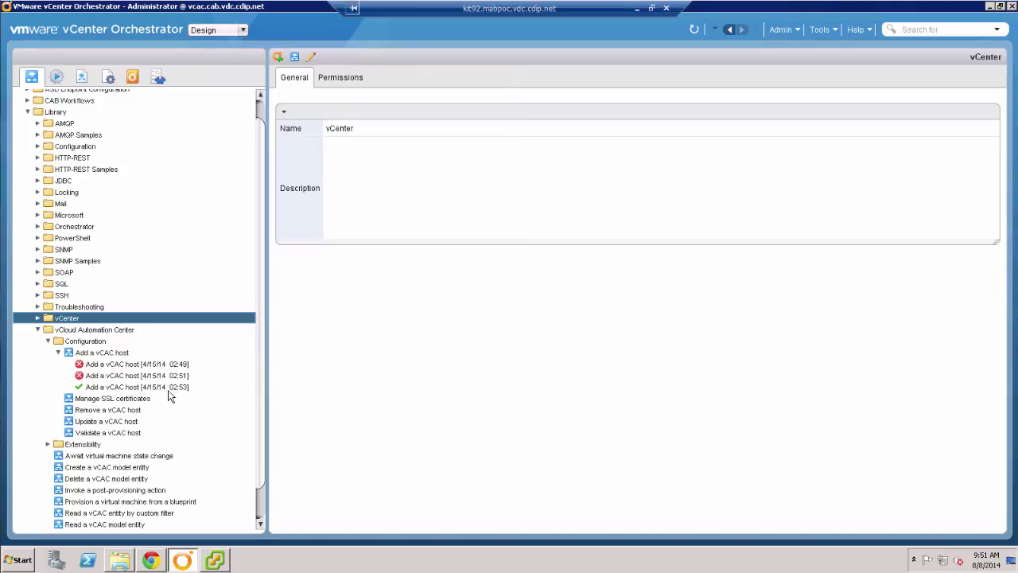
left_click(58, 353)
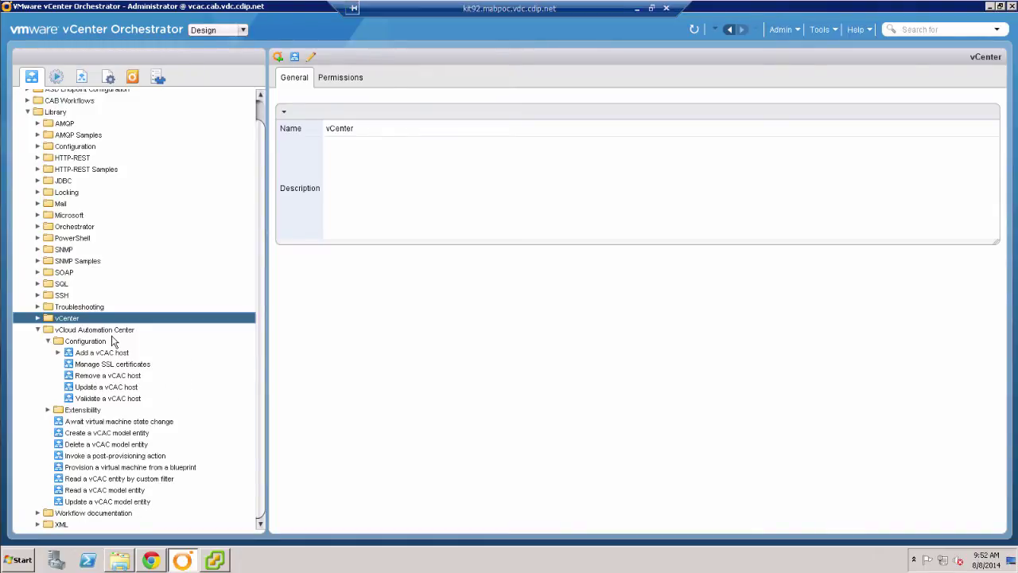
left_click(48, 342)
Step: Expand Extensibility > Installation and show the Install vCO customization workflow details
left_click(47, 373)
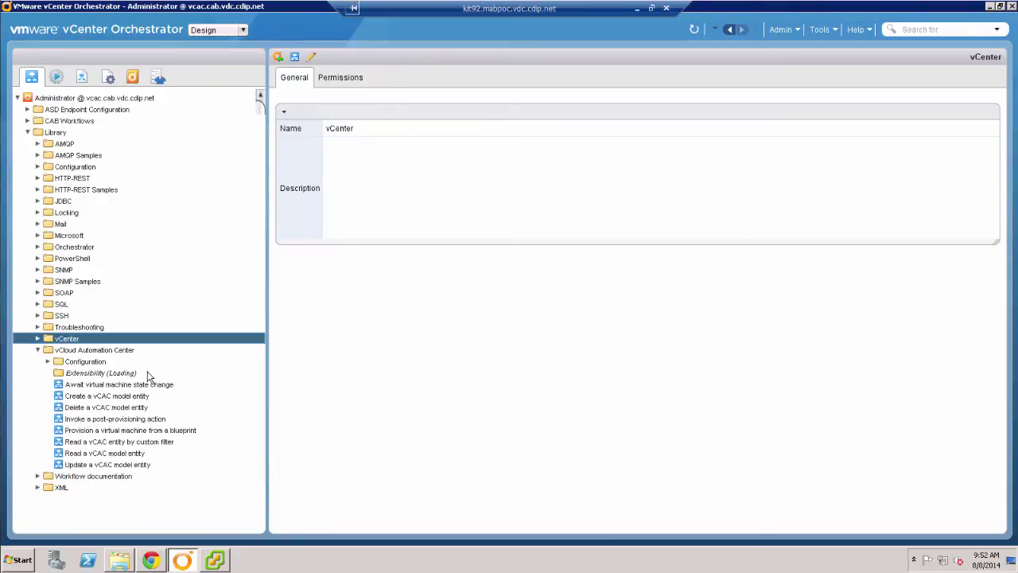
scroll(148, 375, "down", 4)
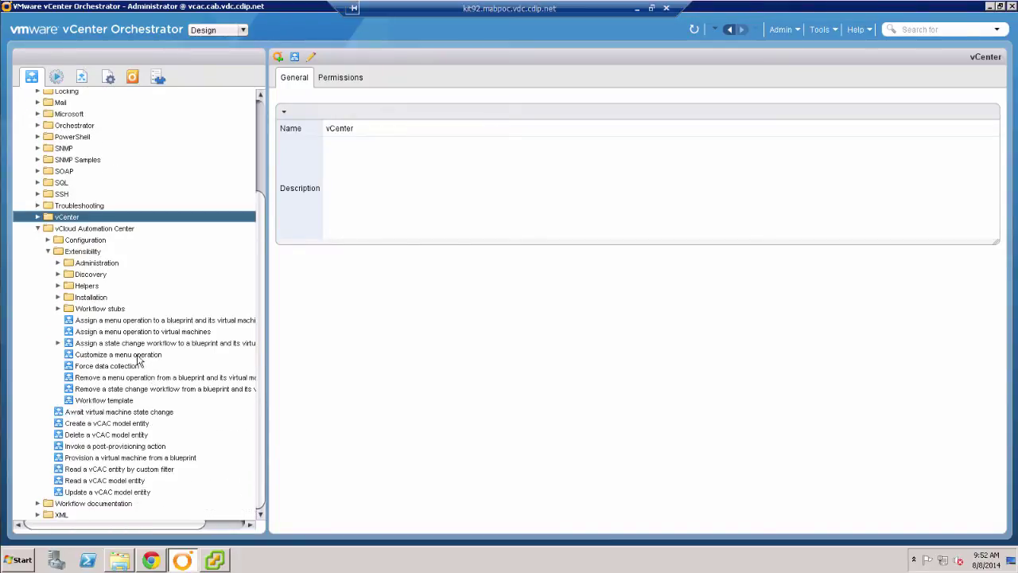
left_click(58, 297)
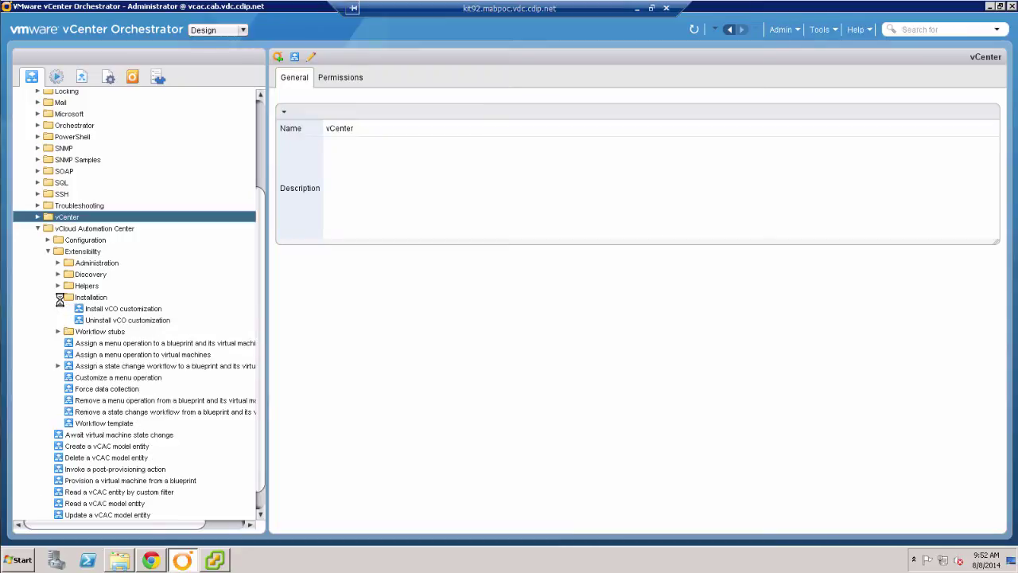
left_click(58, 297)
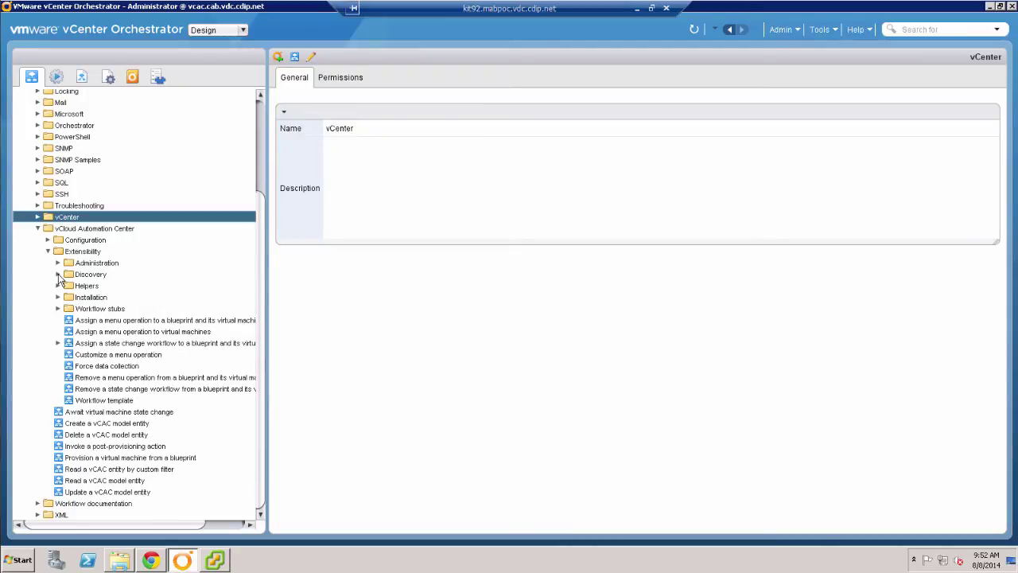
left_click(58, 297)
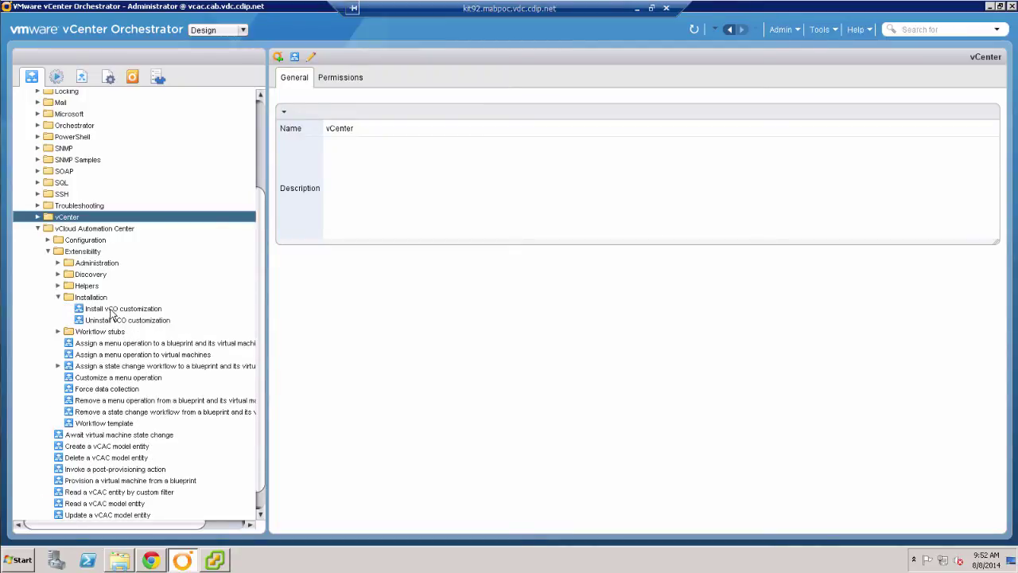
left_click(112, 310)
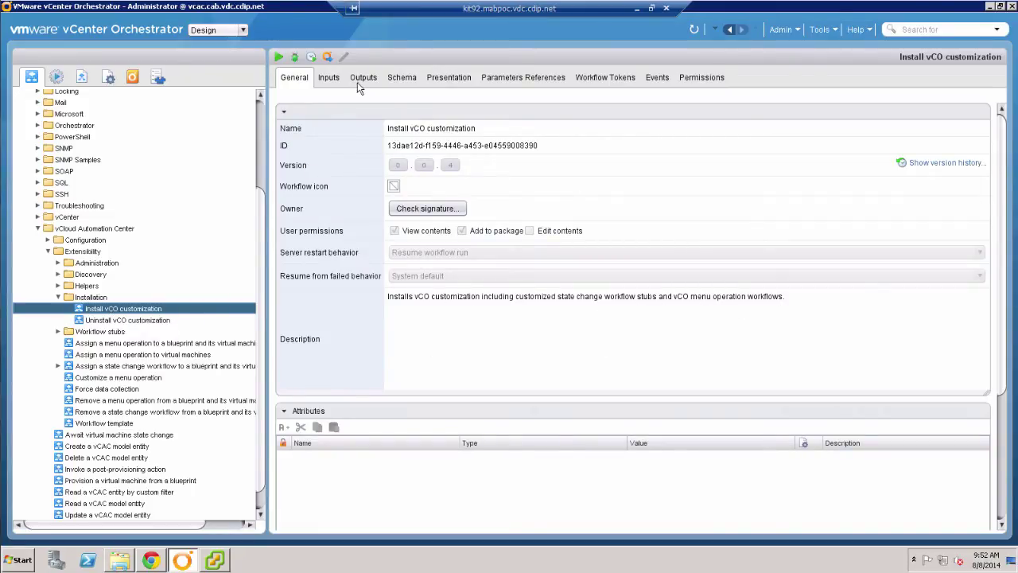
Step: Run Install vCO customization with myVCAC chosen as the vCAC host
left_click(279, 57)
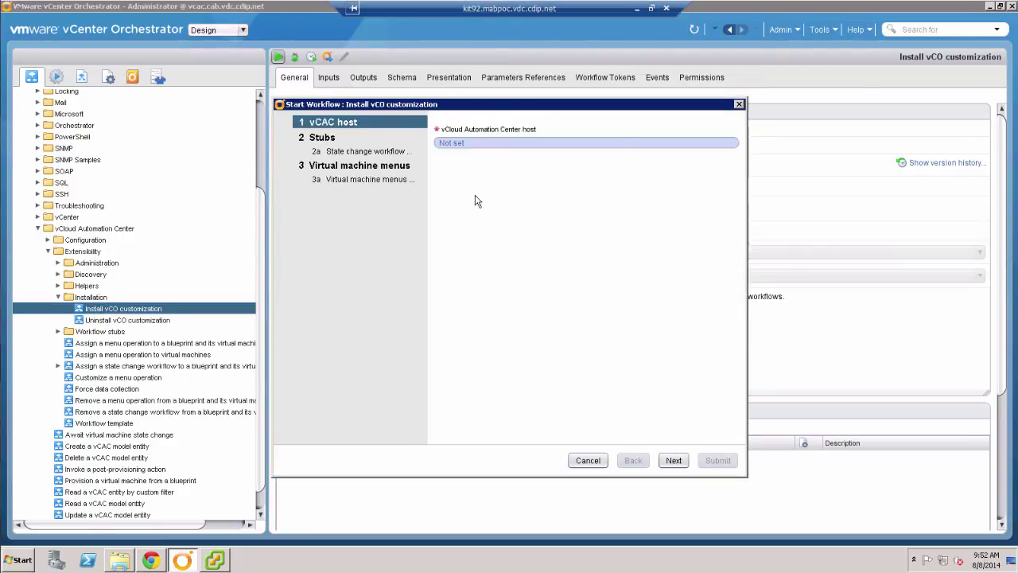
left_click(455, 144)
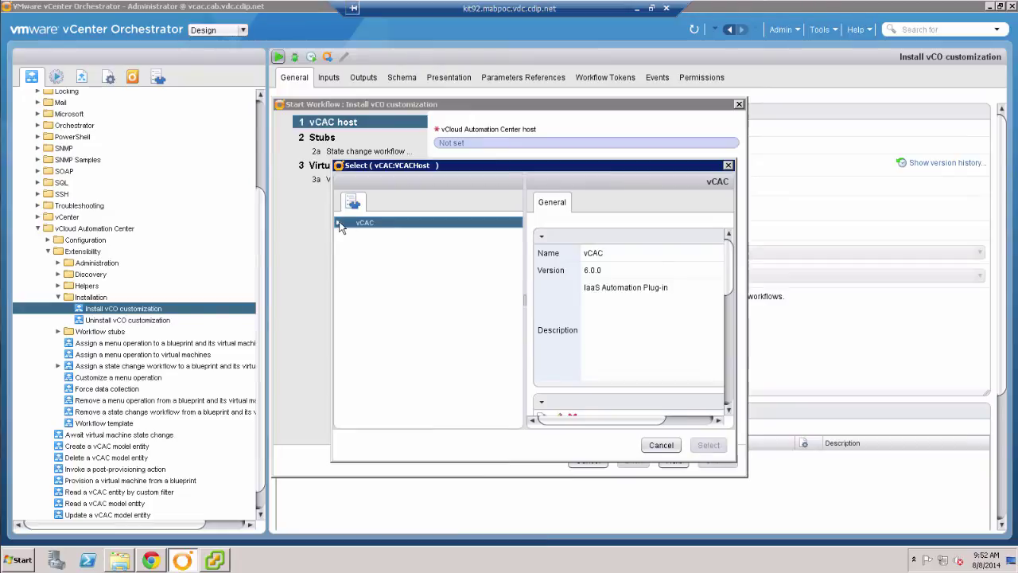
left_click(338, 224)
left_click(362, 235)
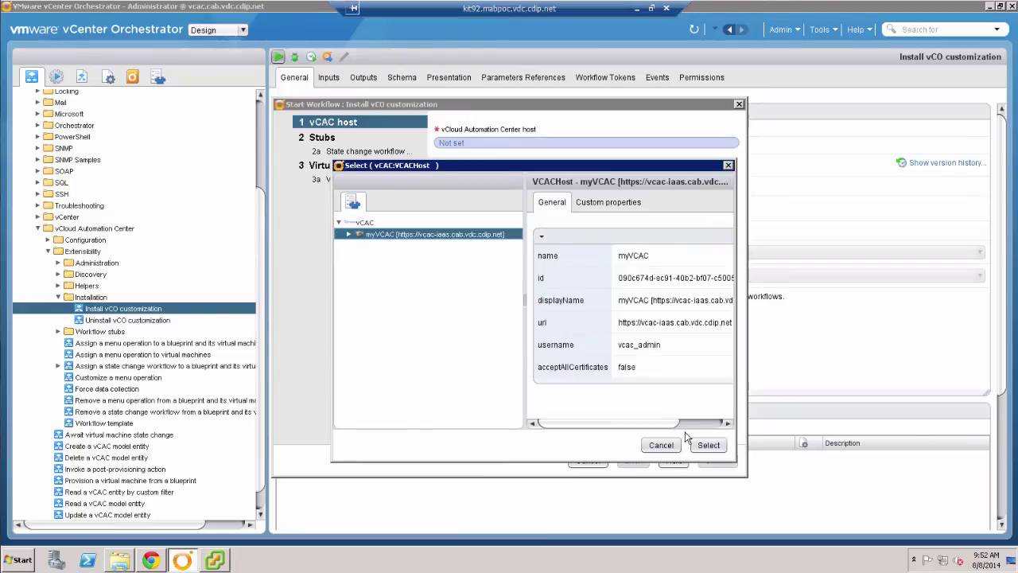
left_click(707, 446)
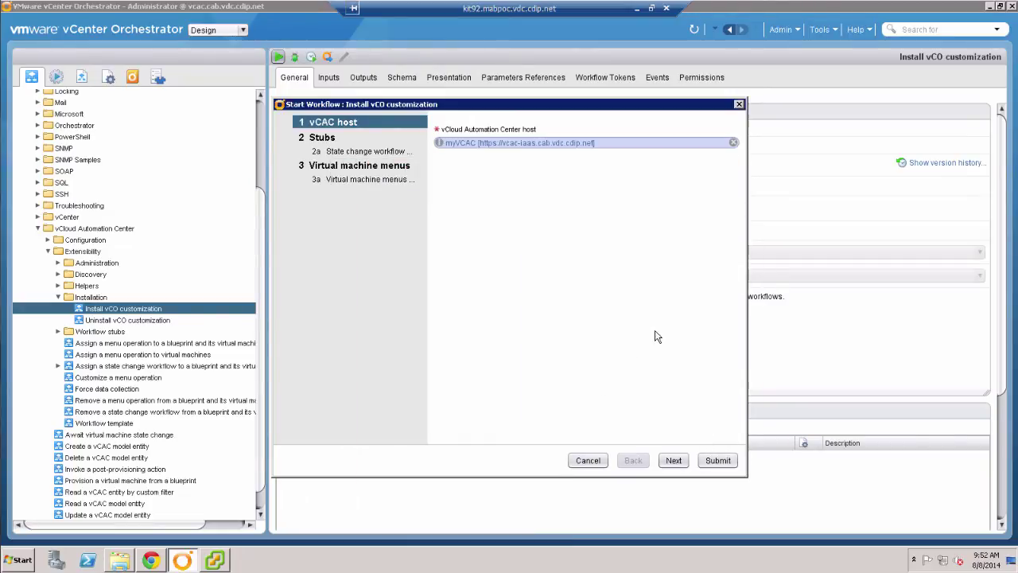
Step: Keep the default stubs, set 4 menu operations, submit, and bring up vSphere Client
left_click(673, 461)
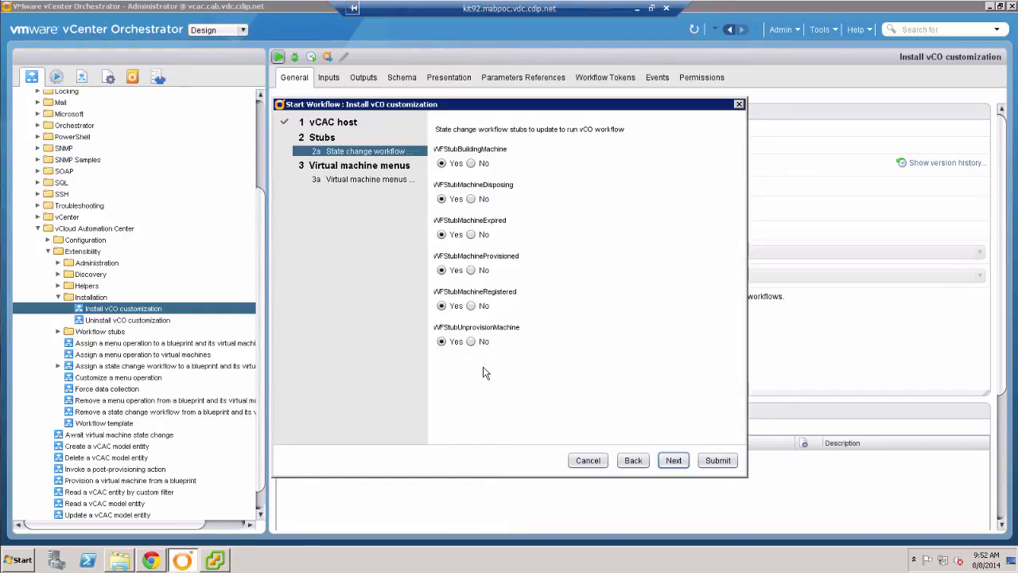
left_click(676, 461)
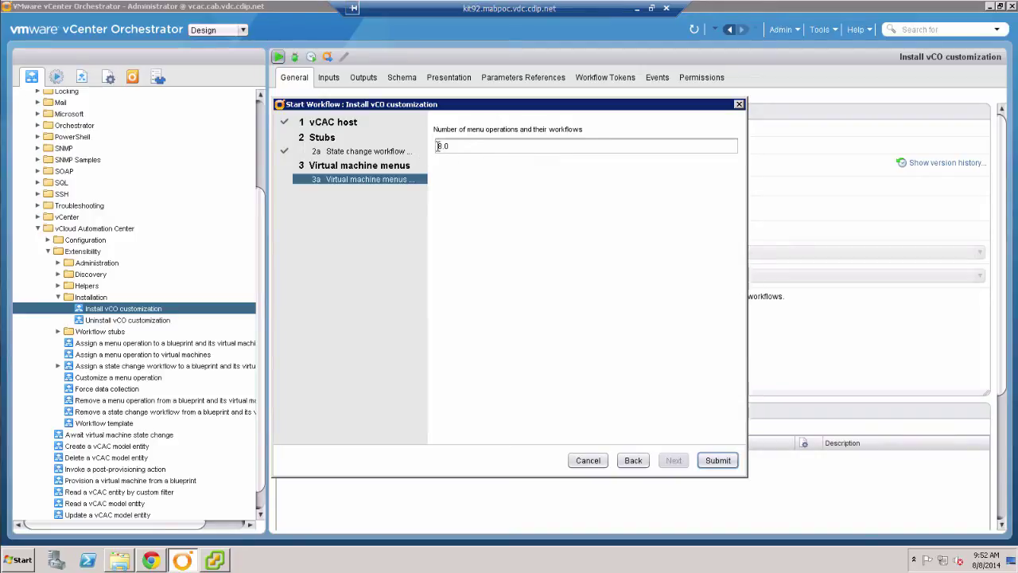
left_click(571, 149)
type("4")
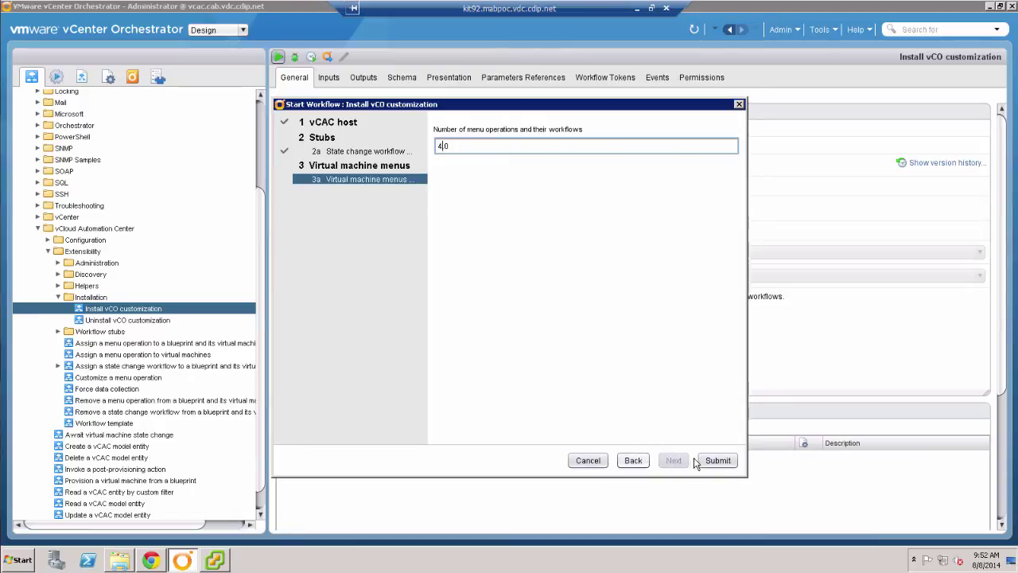
left_click(718, 461)
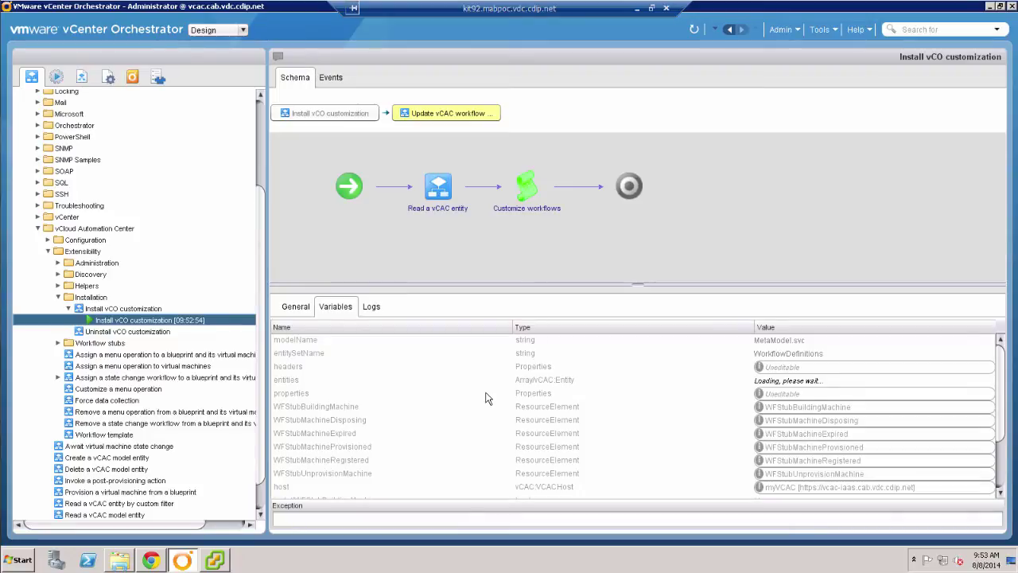
left_click(215, 561)
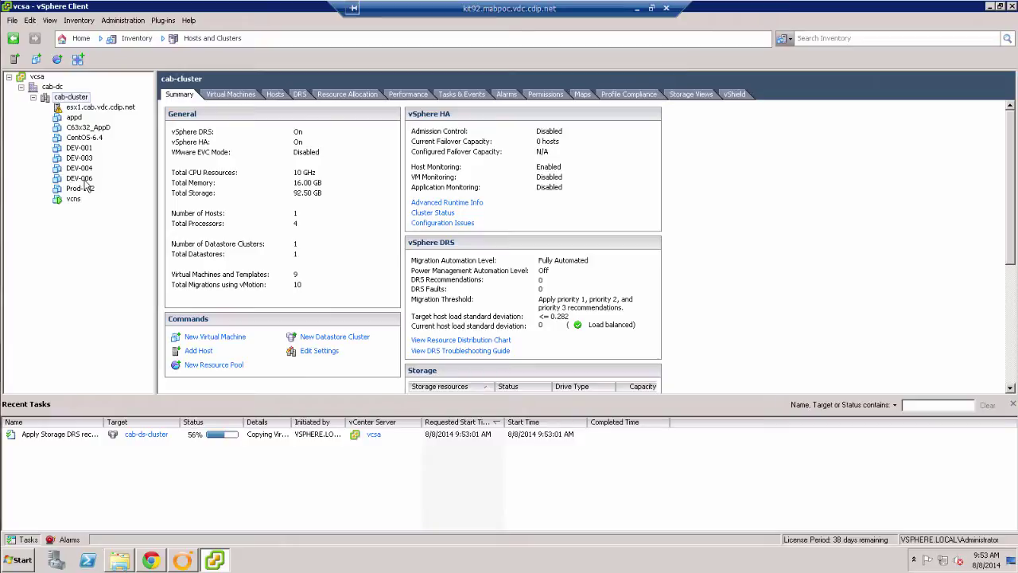
Step: Inspect DEV-006's CPU configuration in its virtual machine settings without changing anything
left_click(85, 180)
right_click(85, 181)
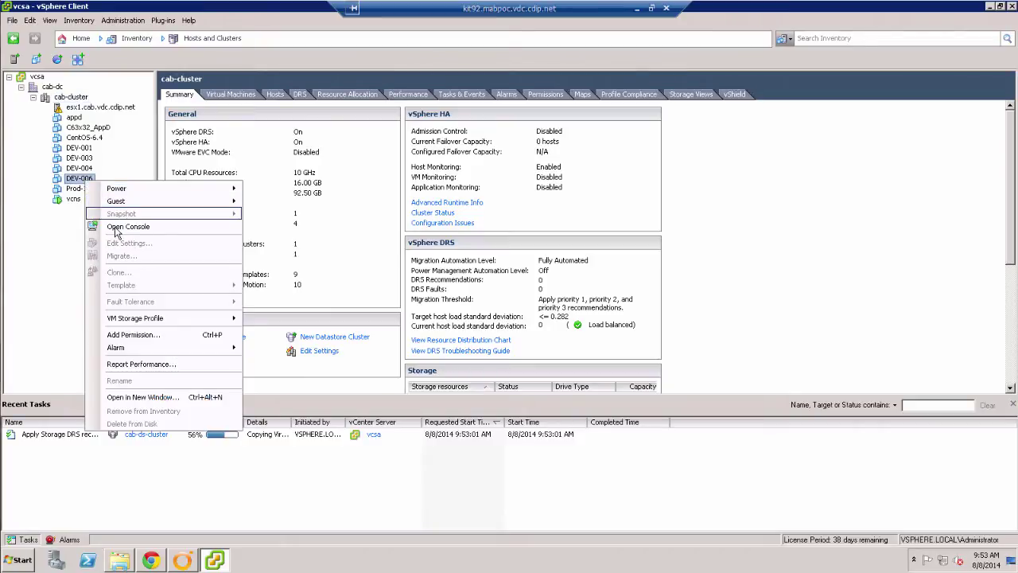
left_click(74, 338)
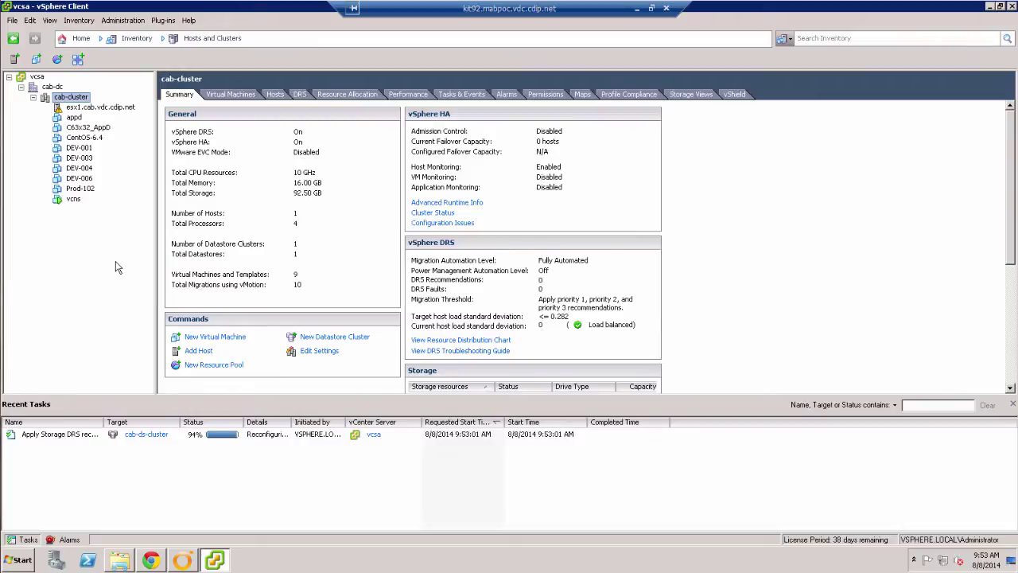
right_click(88, 179)
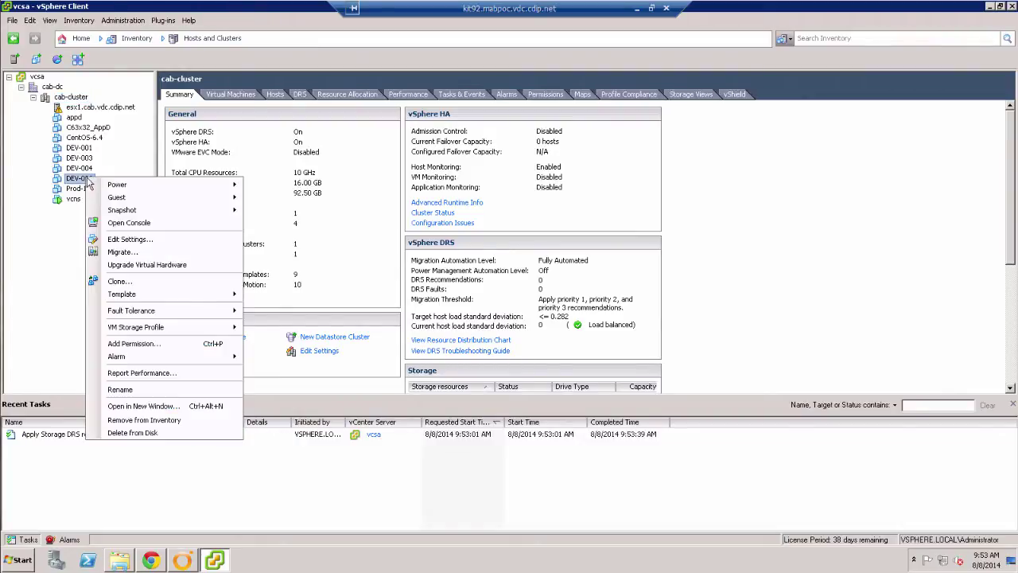
left_click(131, 238)
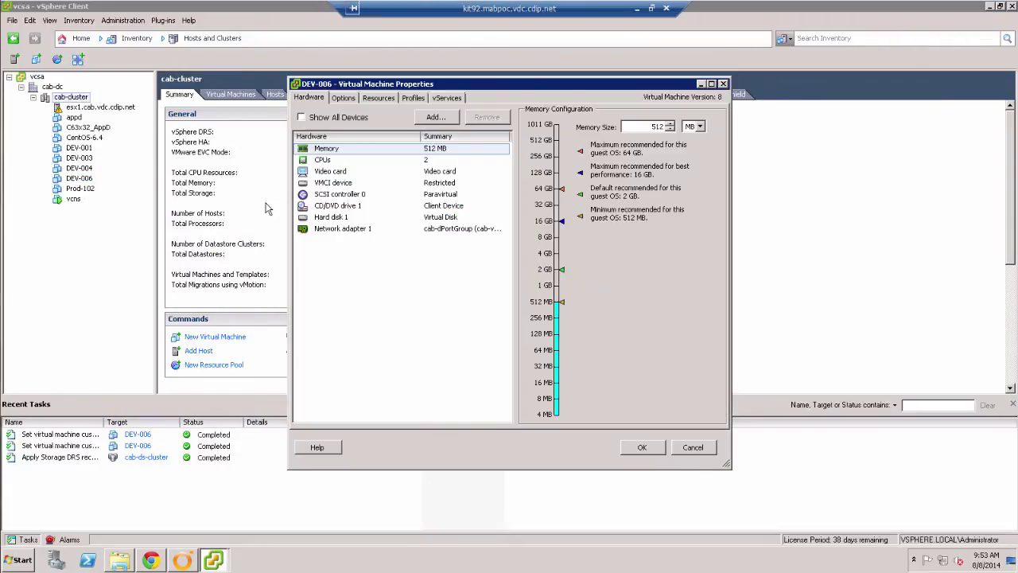
left_click(331, 164)
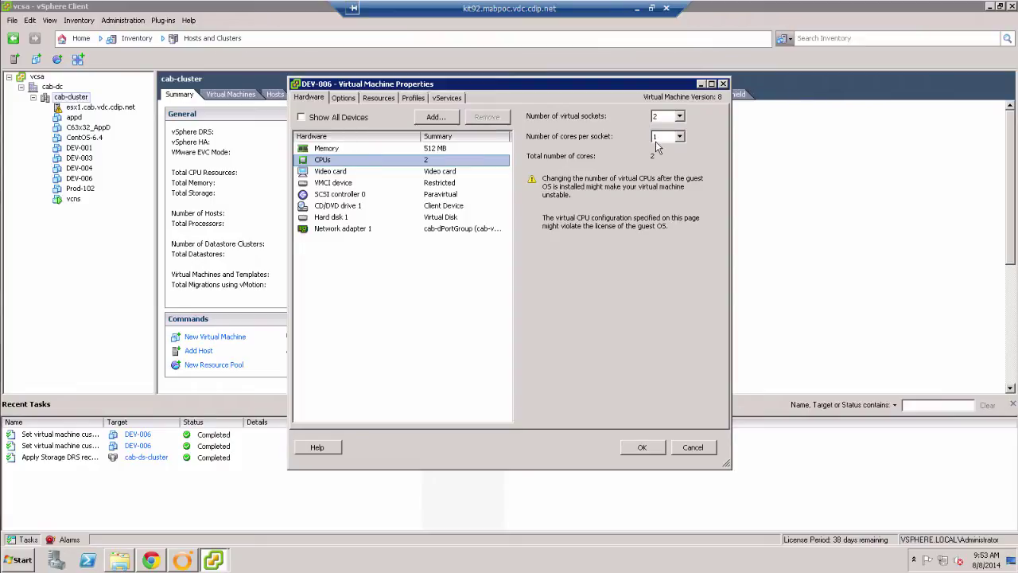
left_click(692, 447)
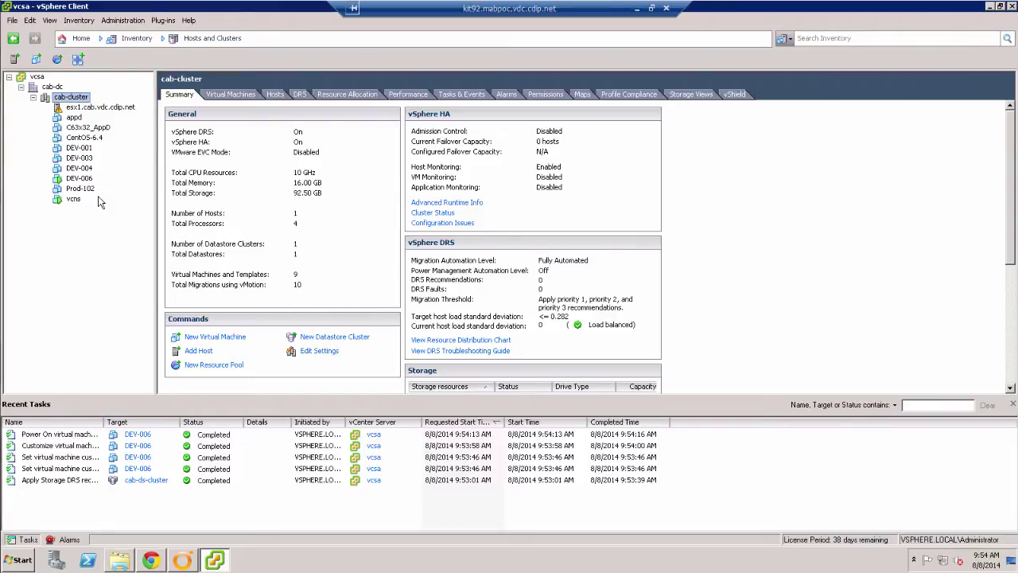
Step: Accept the Onyx Technical Preview agreement and download Onyx 2.2.5161.29309 from VMware Labs
left_click(990, 7)
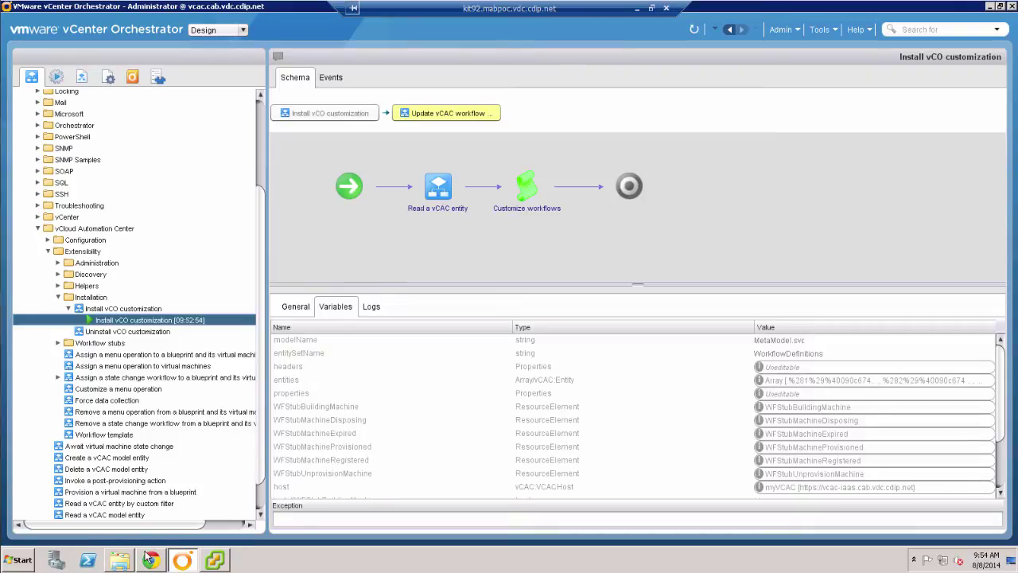
left_click(145, 566)
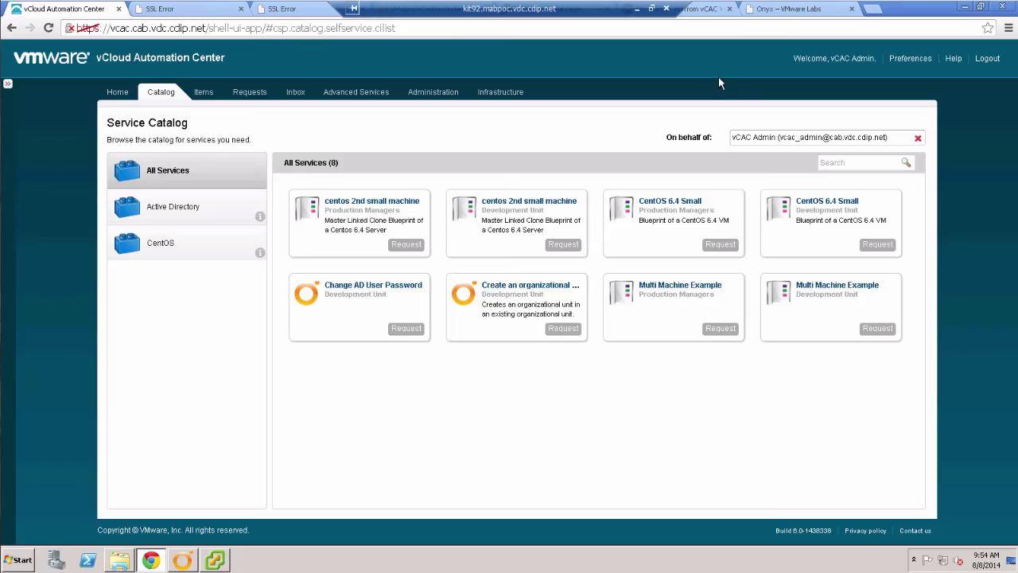
left_click(790, 8)
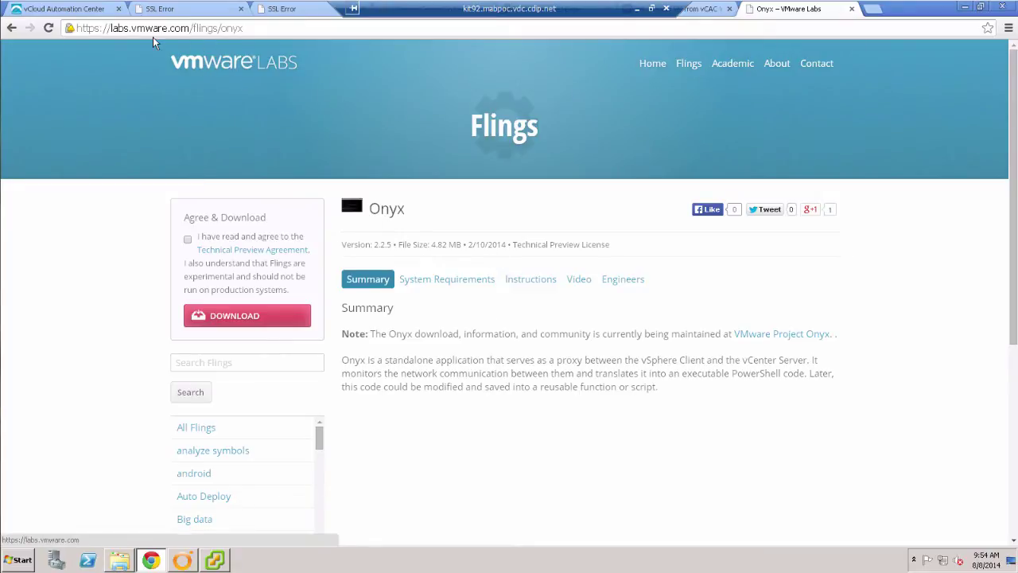
left_click(236, 315)
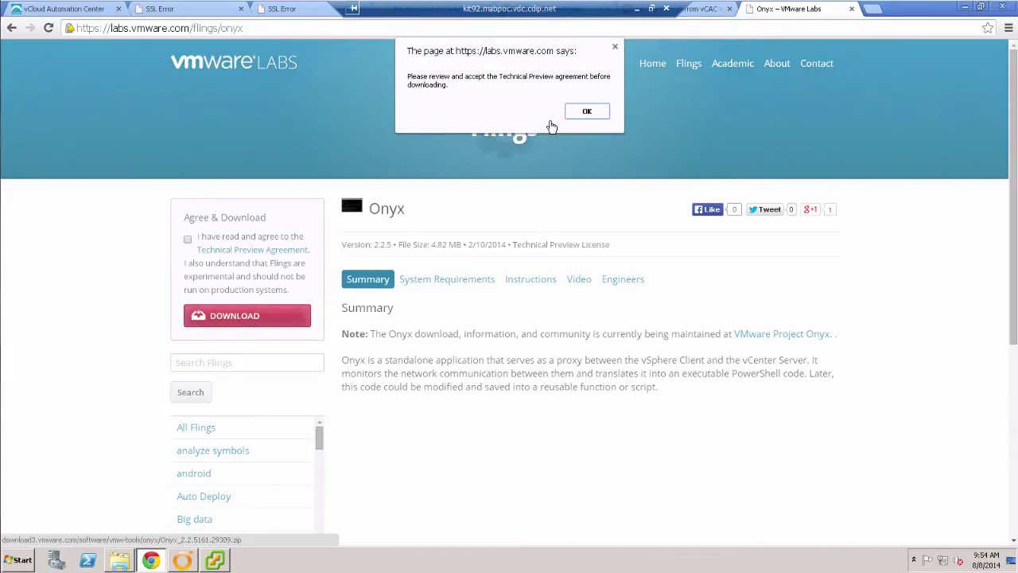
left_click(591, 112)
left_click(188, 240)
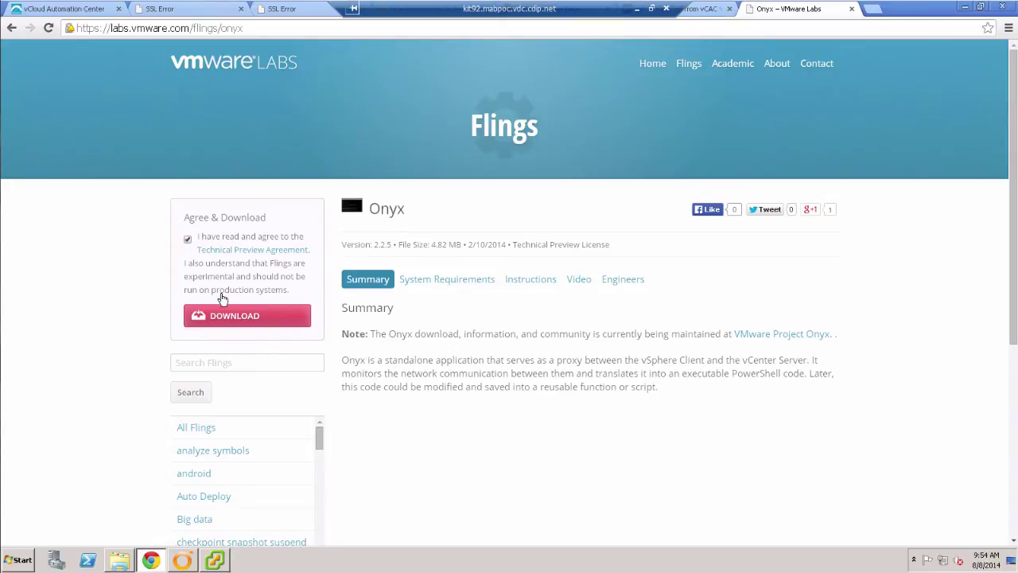
left_click(227, 318)
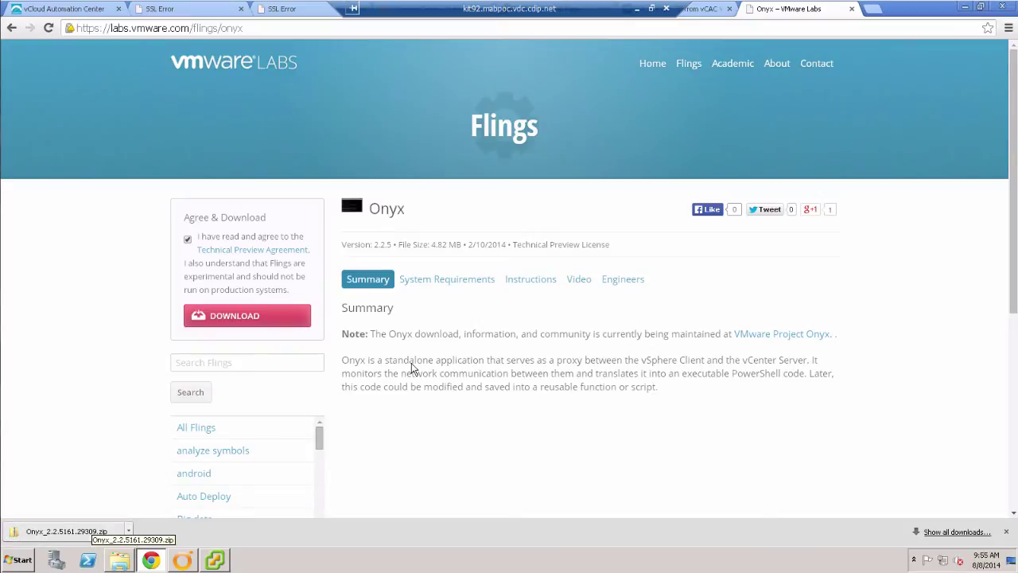
Step: Download the forum post's getvCenterVmFromvCACVm.action.zip attachment and open the Downloads folder
left_click(706, 9)
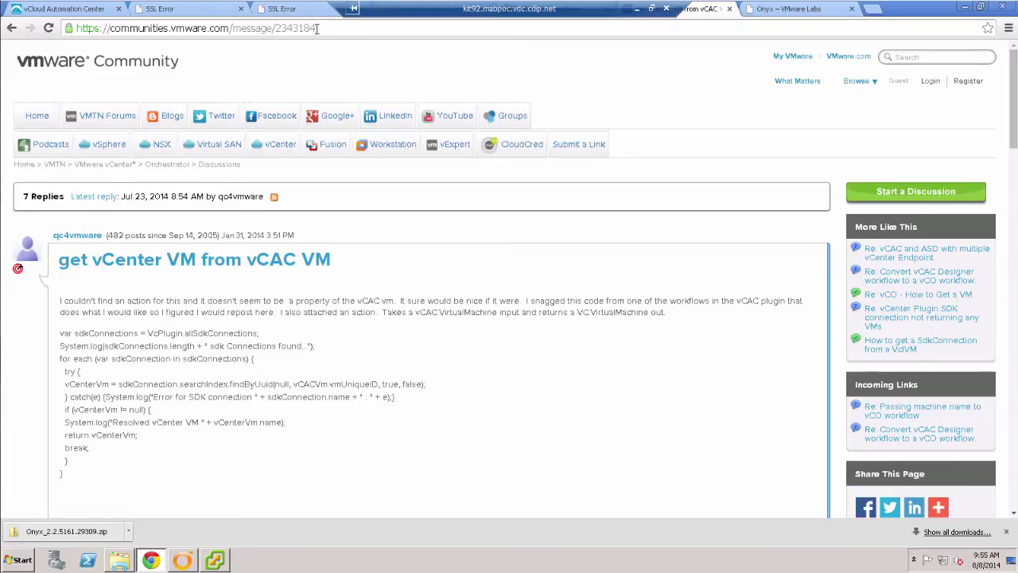
scroll(339, 85, "down", 2)
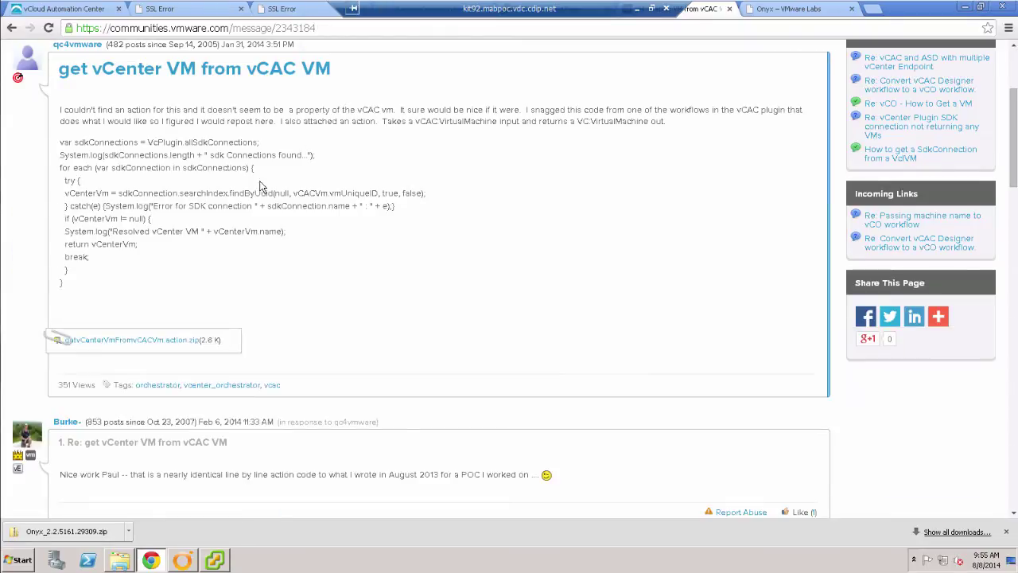
left_click(140, 344)
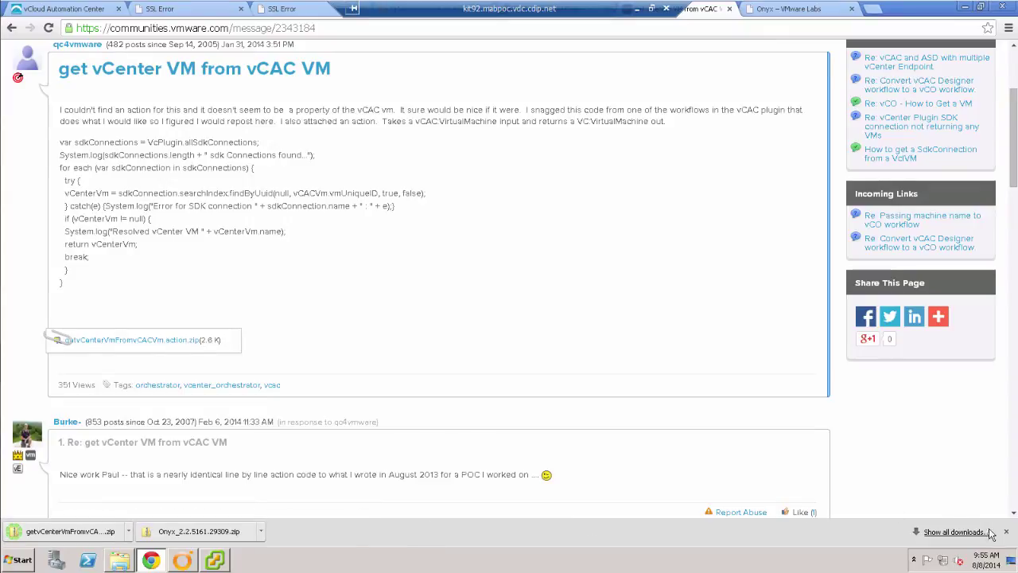
left_click(1006, 531)
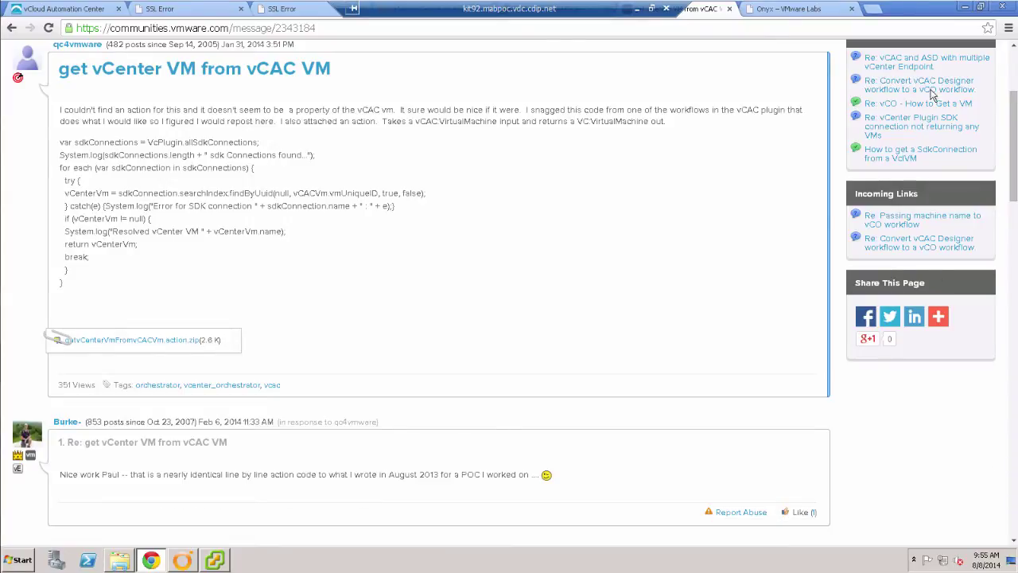
left_click(964, 6)
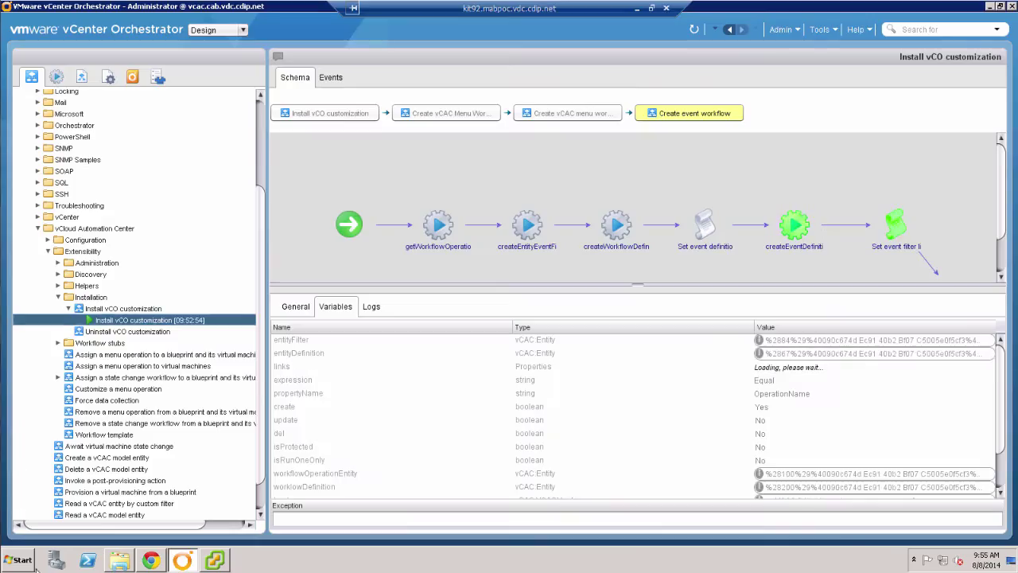
left_click(990, 7)
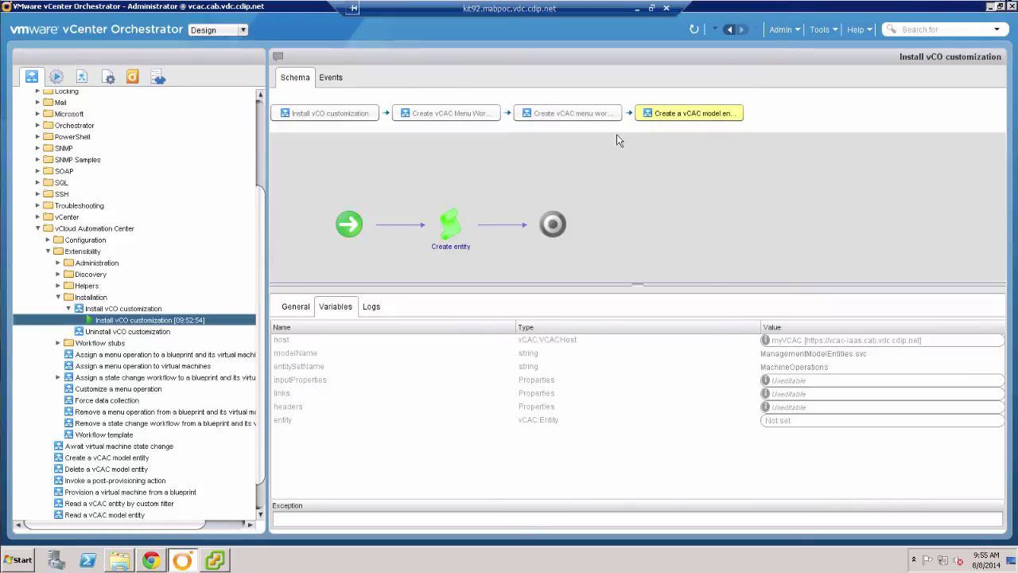
left_click(130, 561)
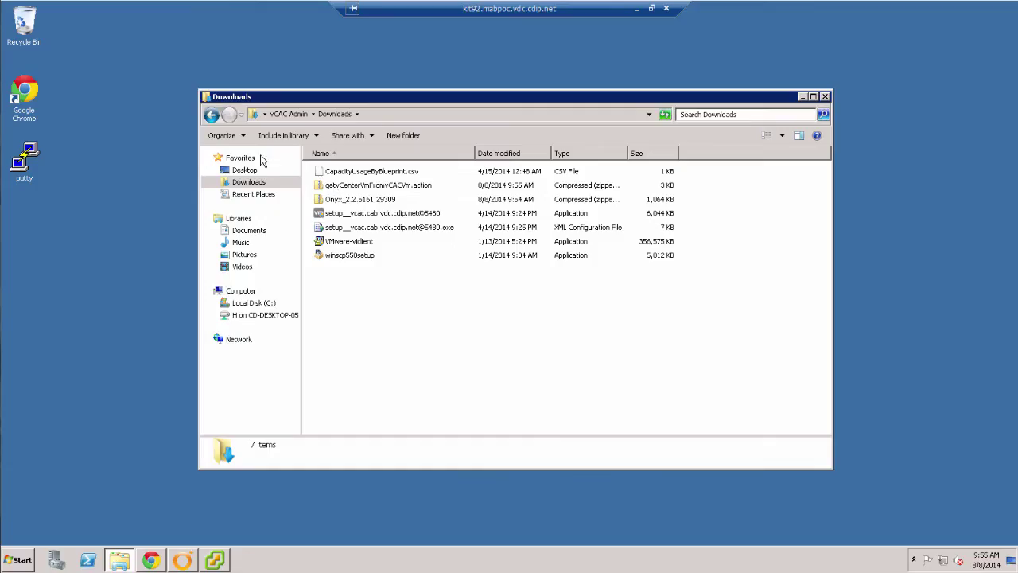
Step: Move both zips to the desktop and extract the Onyx zip into its own folder
left_click(375, 186)
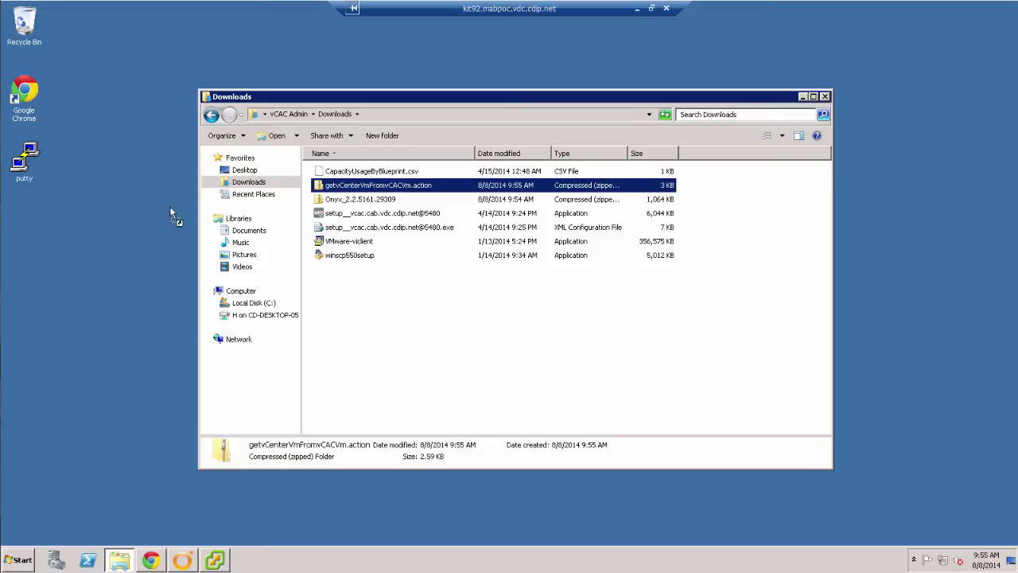
left_click_drag(34, 214, 87, 220)
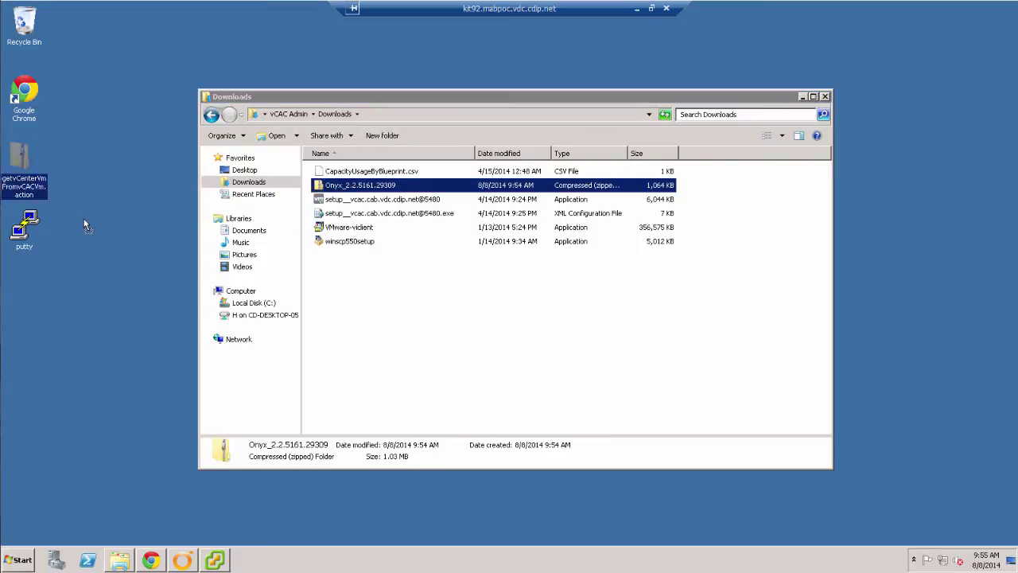
left_click(825, 96)
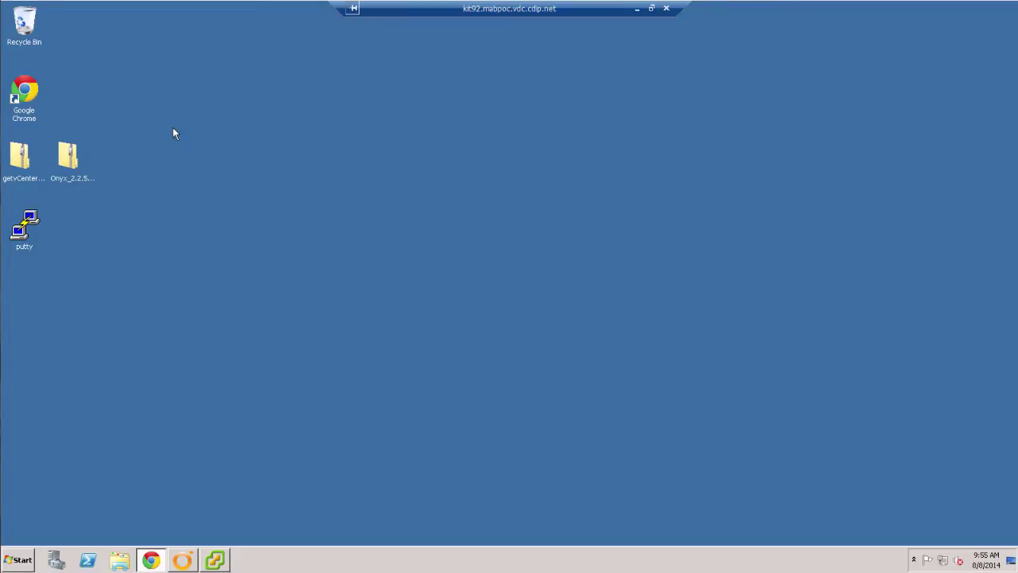
right_click(52, 162)
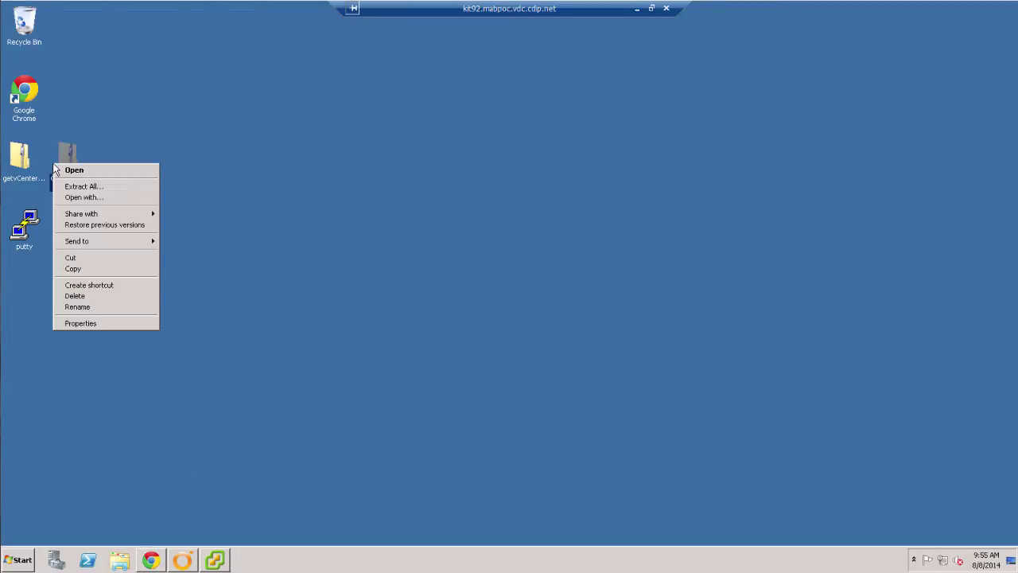
left_click(100, 186)
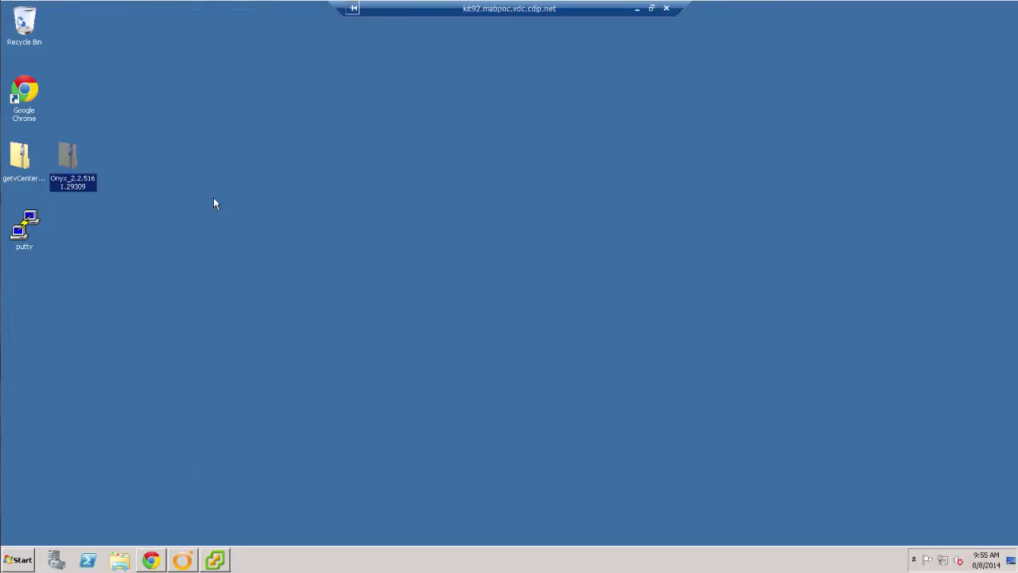
left_click(633, 400)
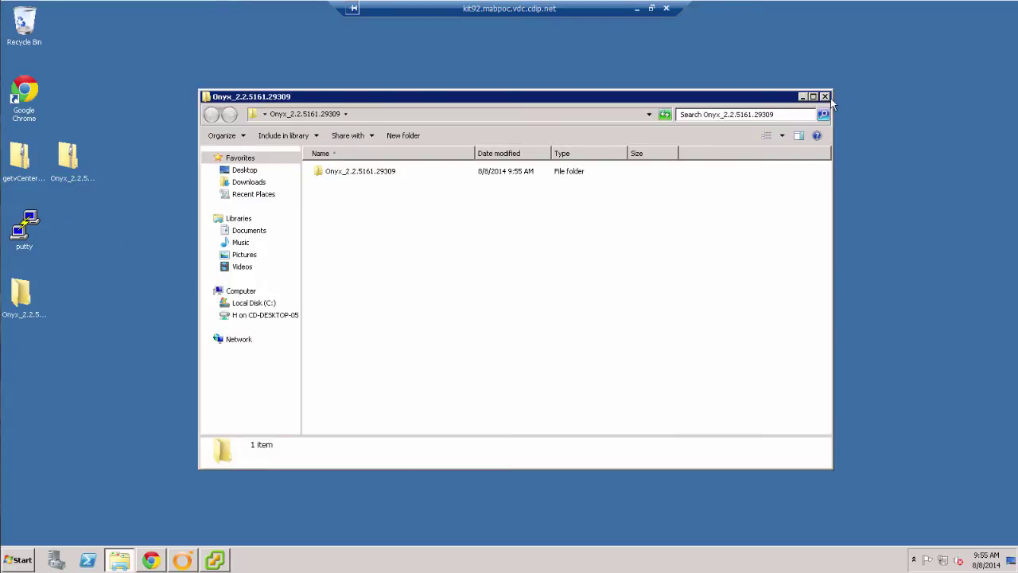
key("alt+F4")
Step: Extract the getvCenterVmFromvCACVm.action zip into a desktop folder and return to Orchestrator
right_click(19, 159)
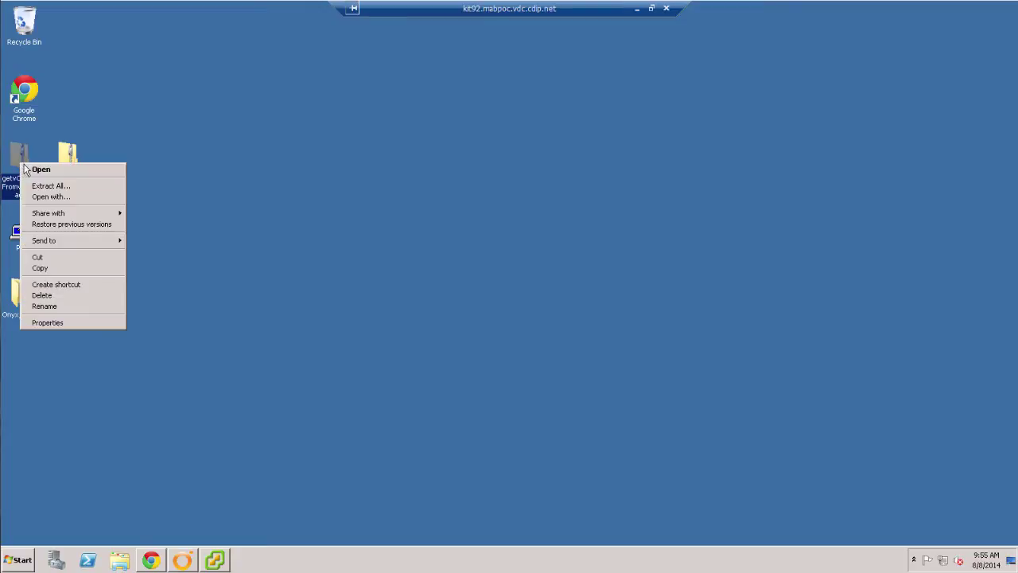
left_click(59, 187)
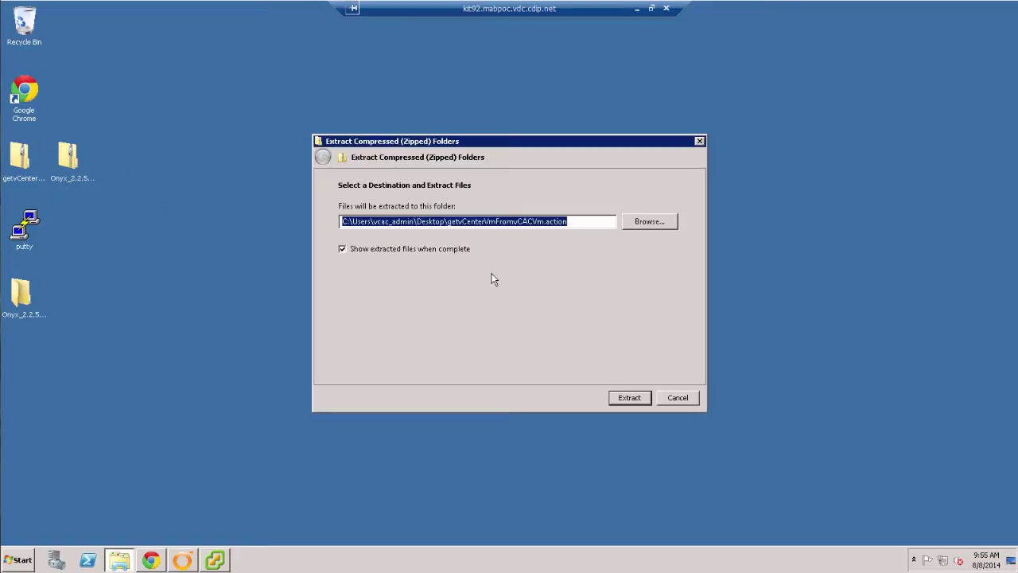
left_click(629, 398)
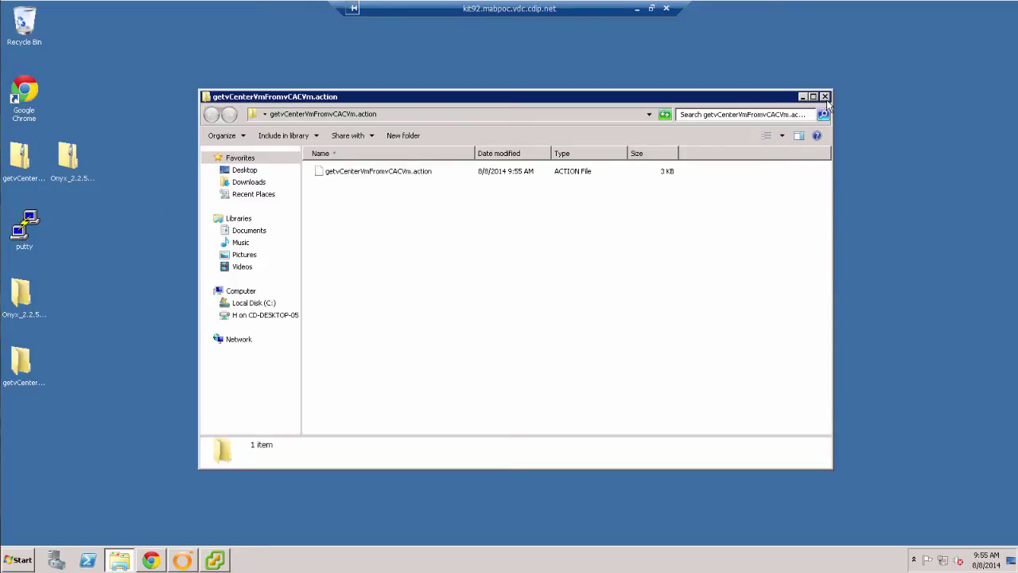
left_click(824, 97)
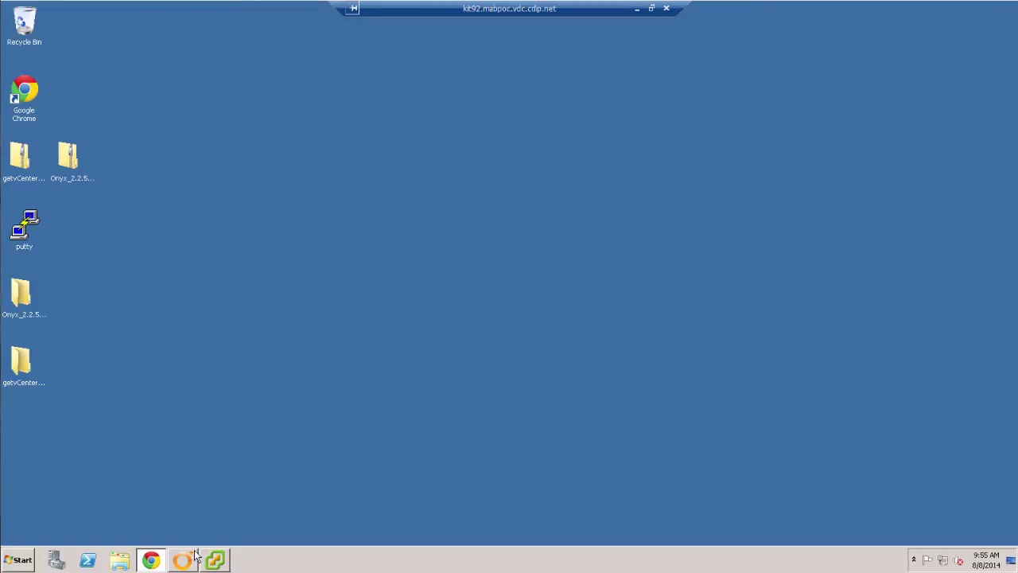
left_click(195, 555)
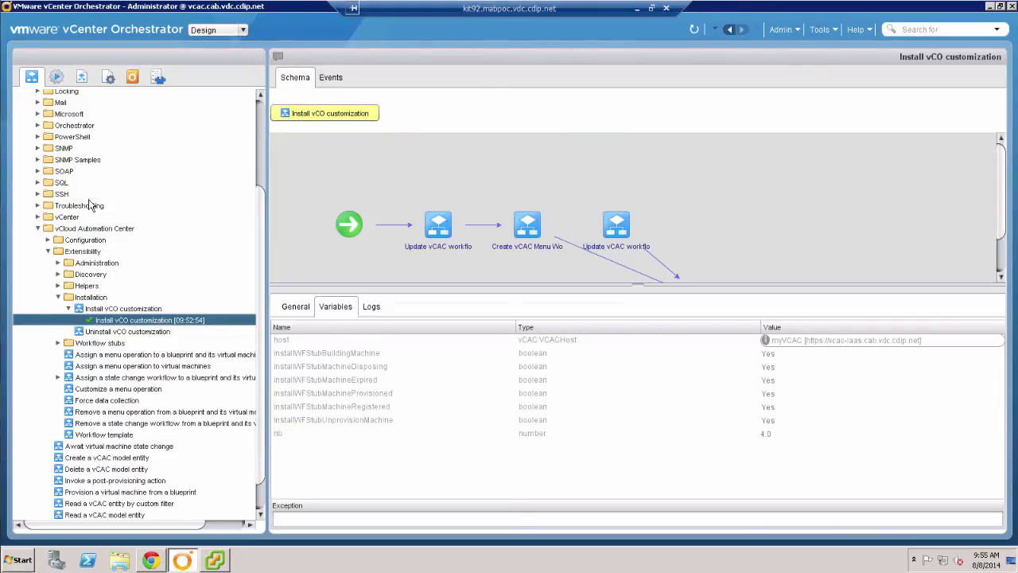
Step: Add a new action module com.vmware.library.vcac.helper under the root of the actions library
left_click(57, 78)
left_click(17, 95)
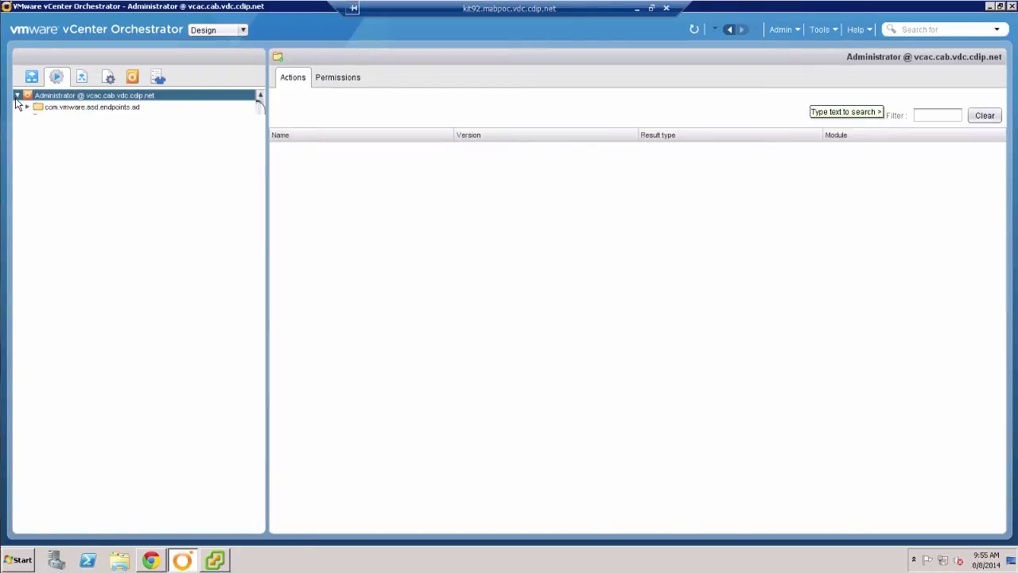
scroll(180, 307, "down", 10)
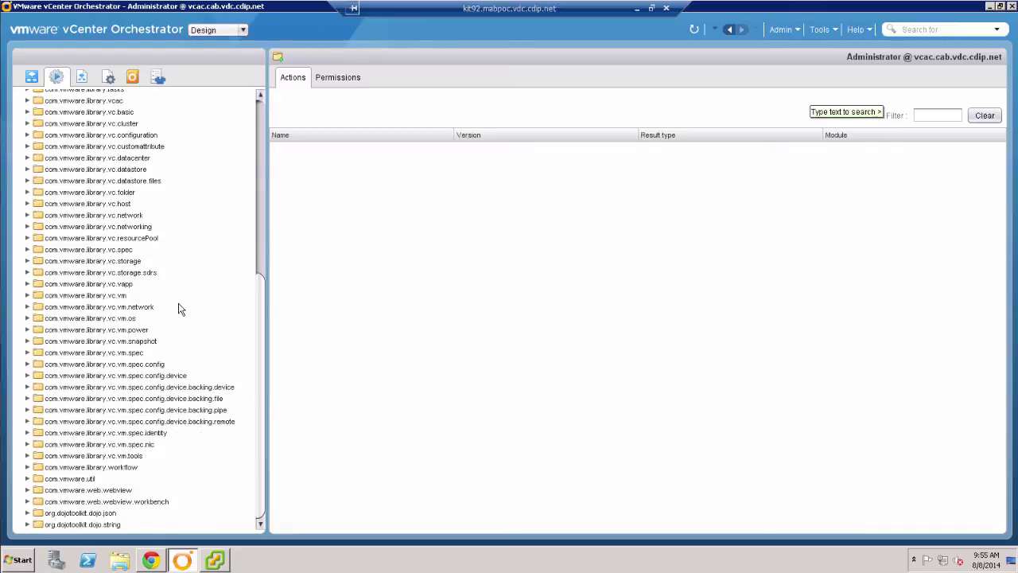
scroll(180, 310, "up", 10)
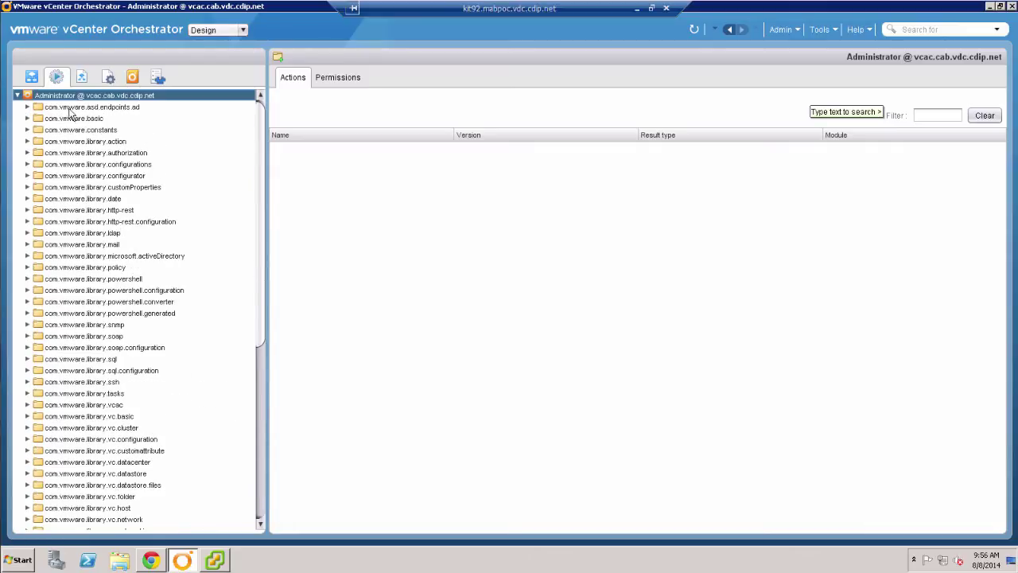
right_click(70, 96)
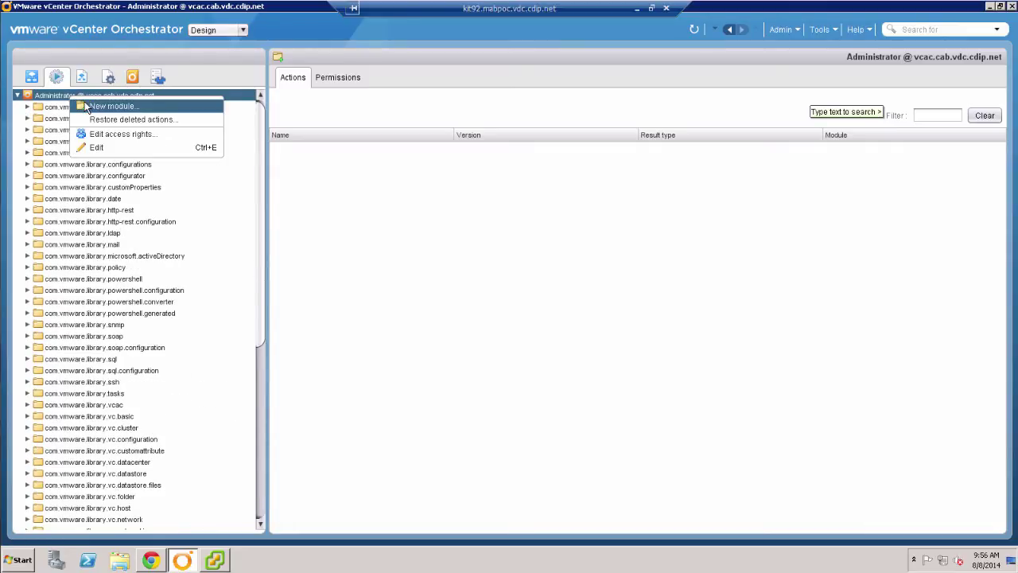
left_click(88, 108)
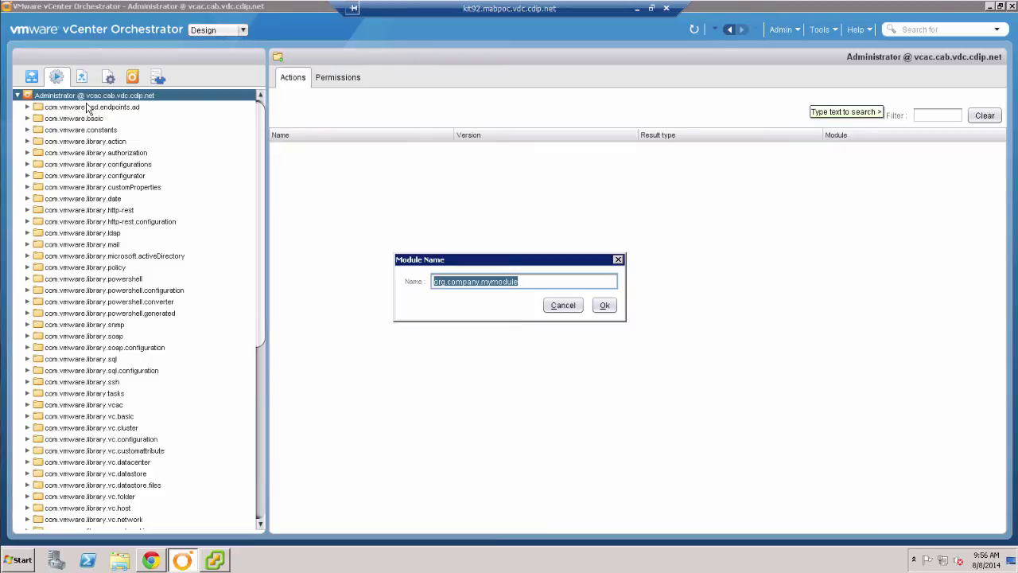
type("com.vmware.library.vcac.helper")
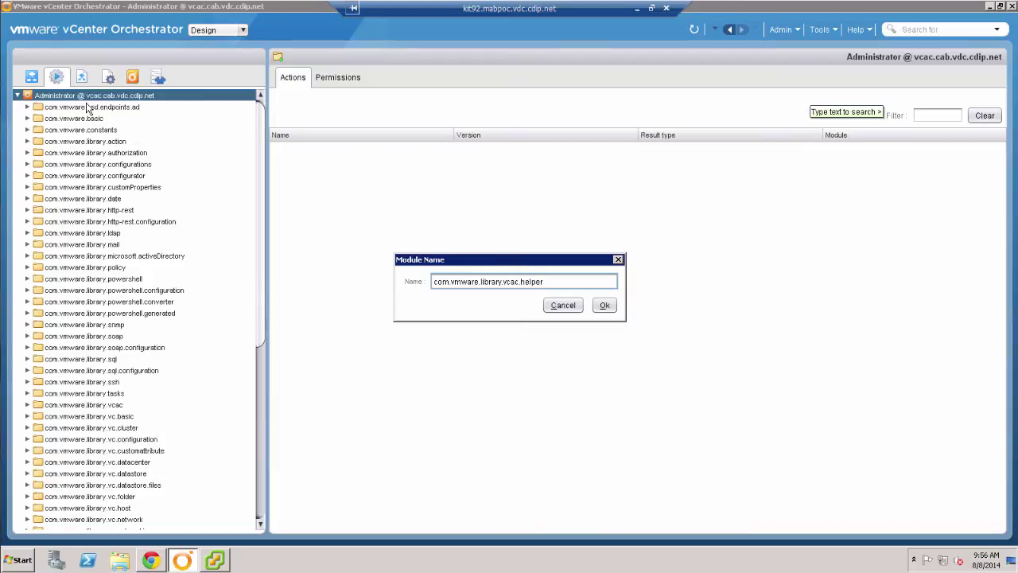
left_click(606, 306)
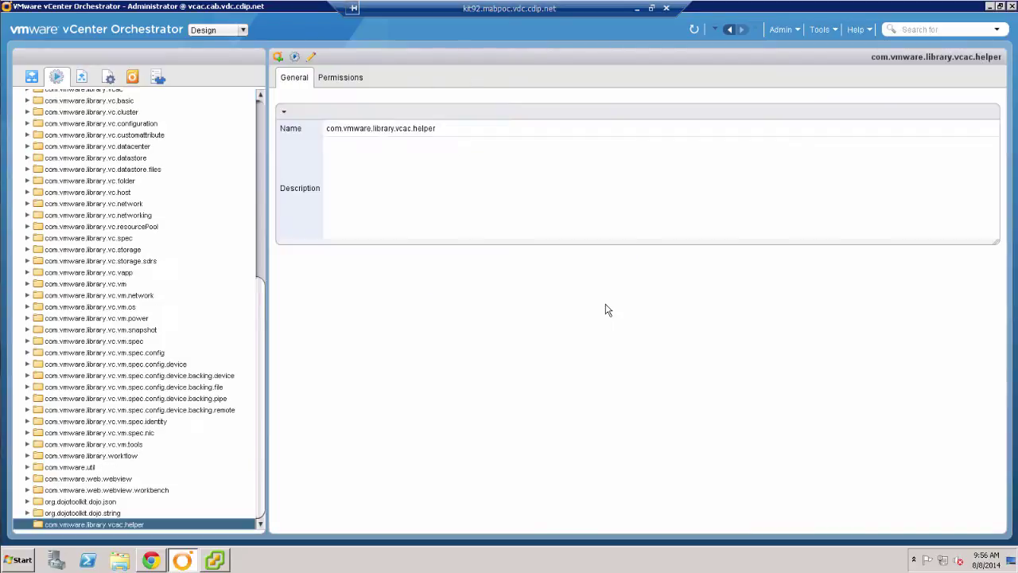
Step: Import the desktop's getvCenterVmFromvCACVm.action file into com.vmware.library.vcac.helper
right_click(143, 525)
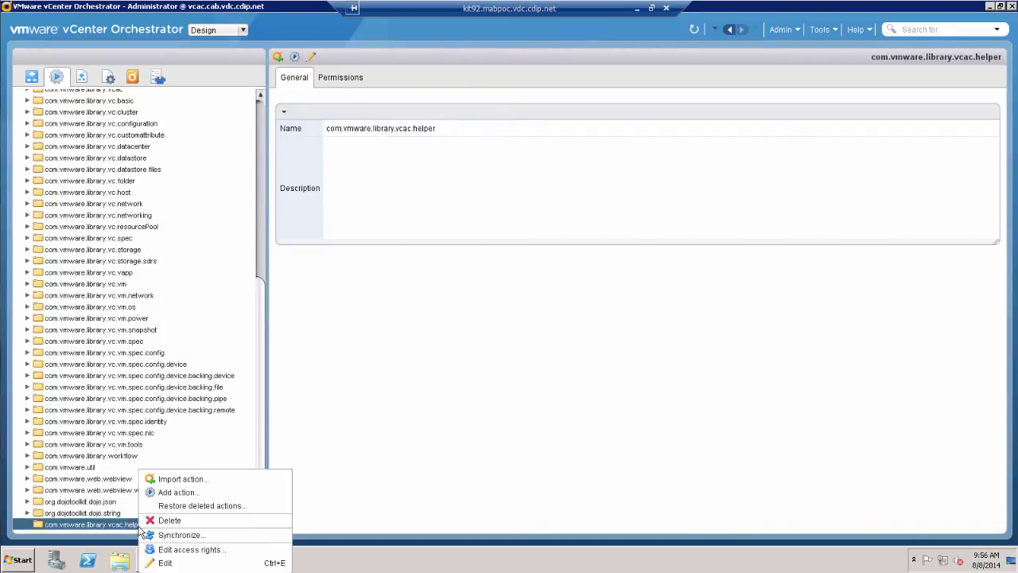
left_click(176, 479)
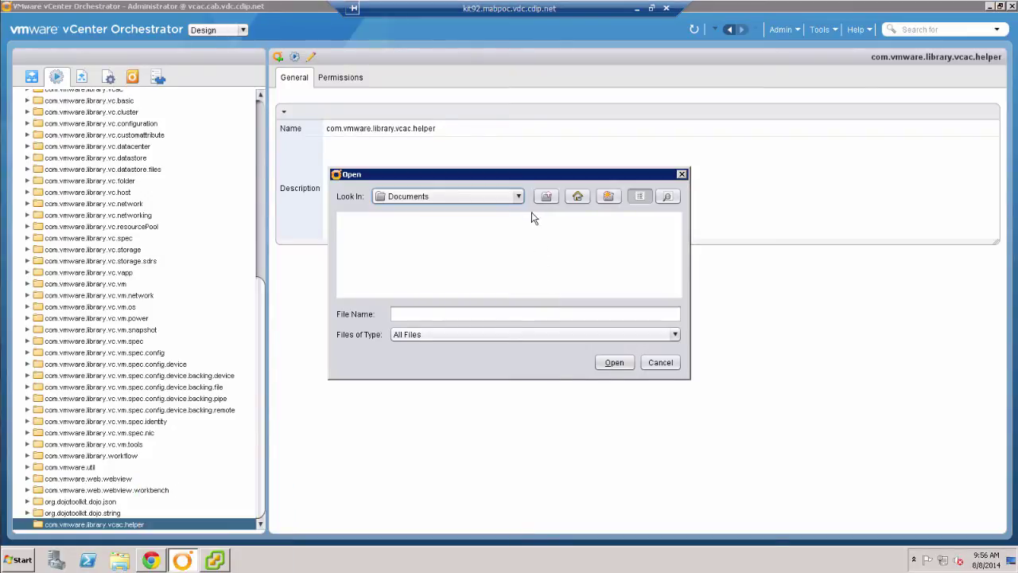
left_click(518, 197)
scroll(518, 225, "up", 3)
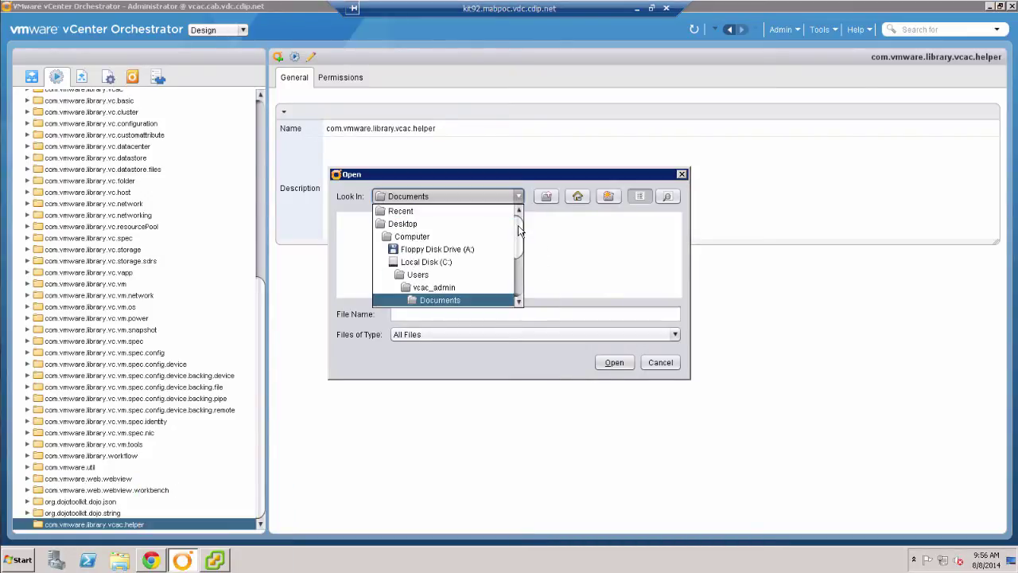
left_click(417, 223)
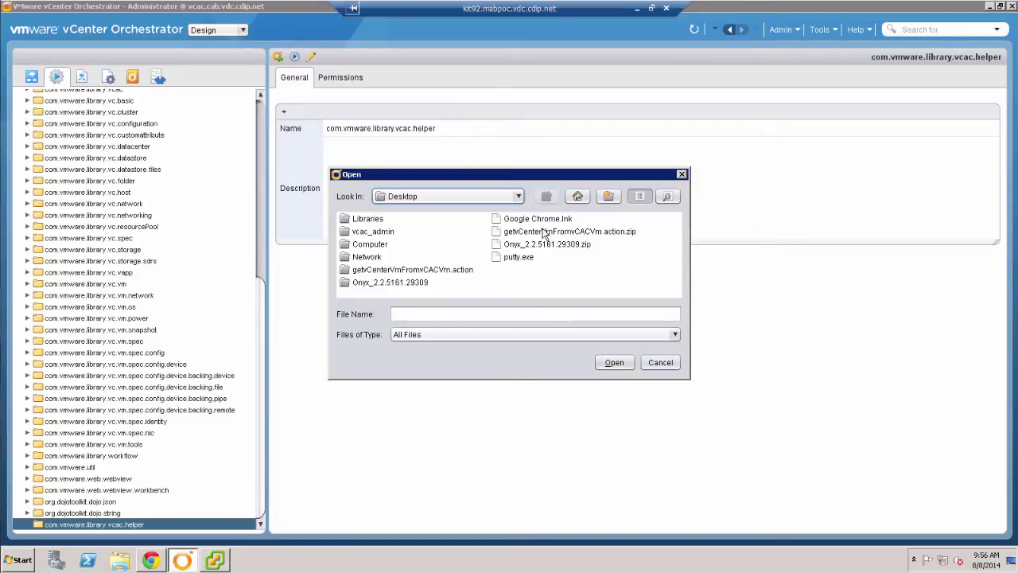
left_click(384, 275)
double_click(383, 272)
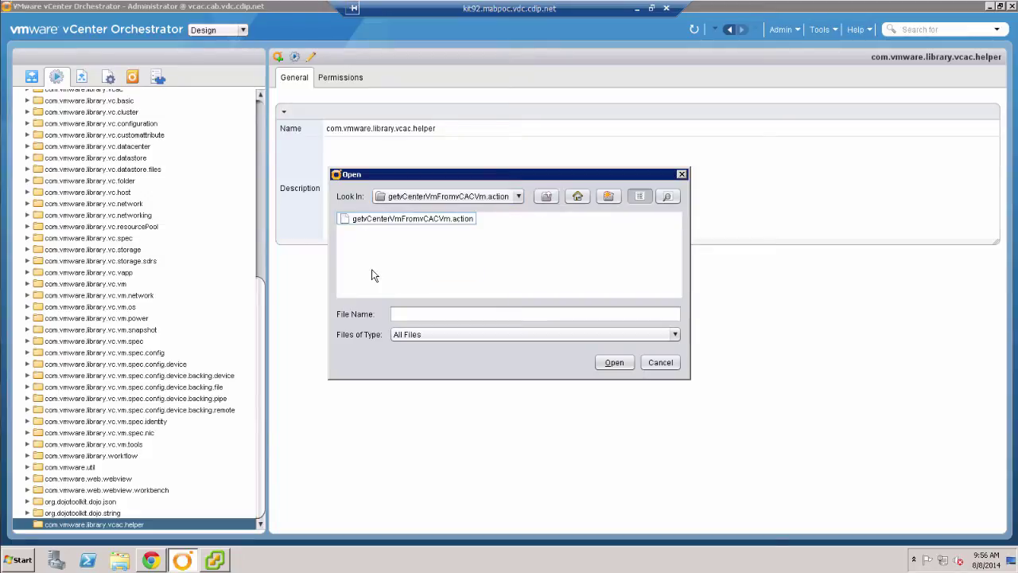
left_click(383, 222)
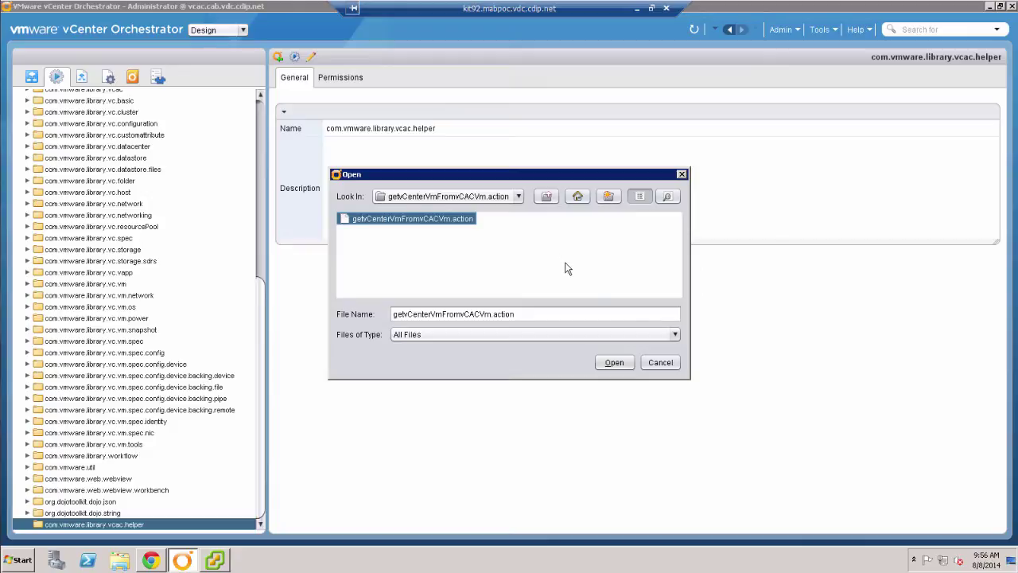
left_click(617, 364)
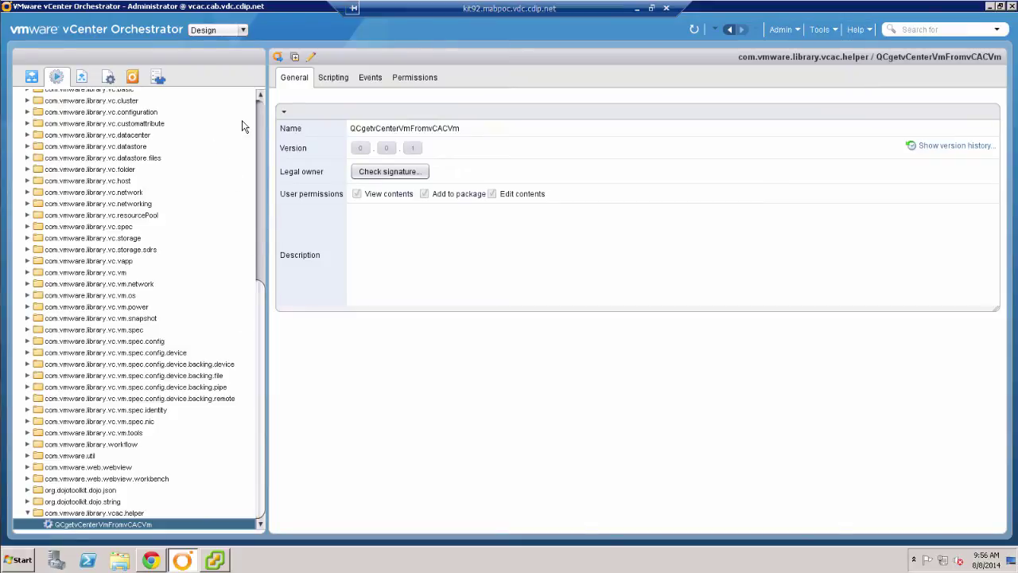
left_click(260, 112)
Step: Create a new action module named com.vmware.onyx
right_click(135, 99)
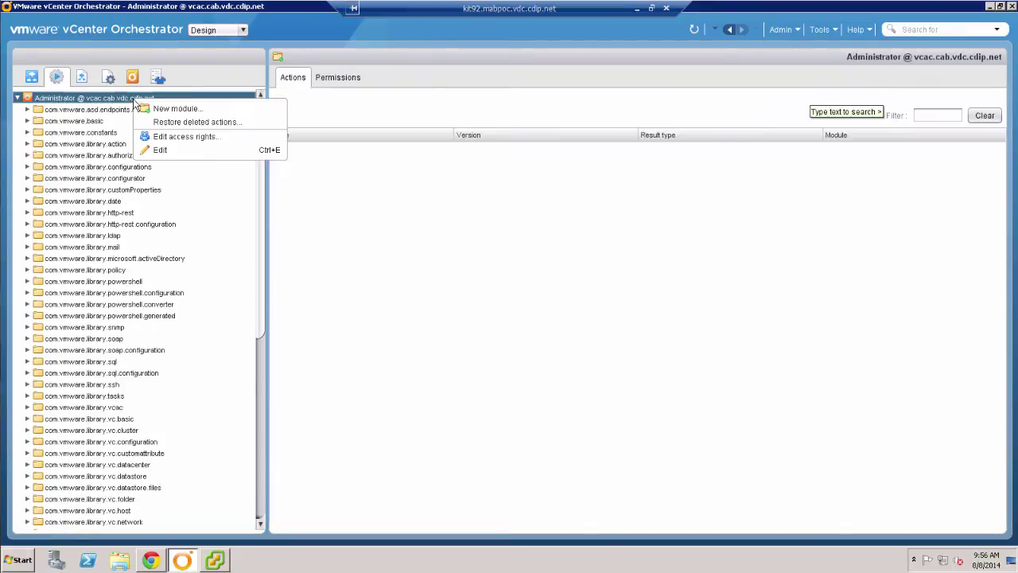
left_click(159, 109)
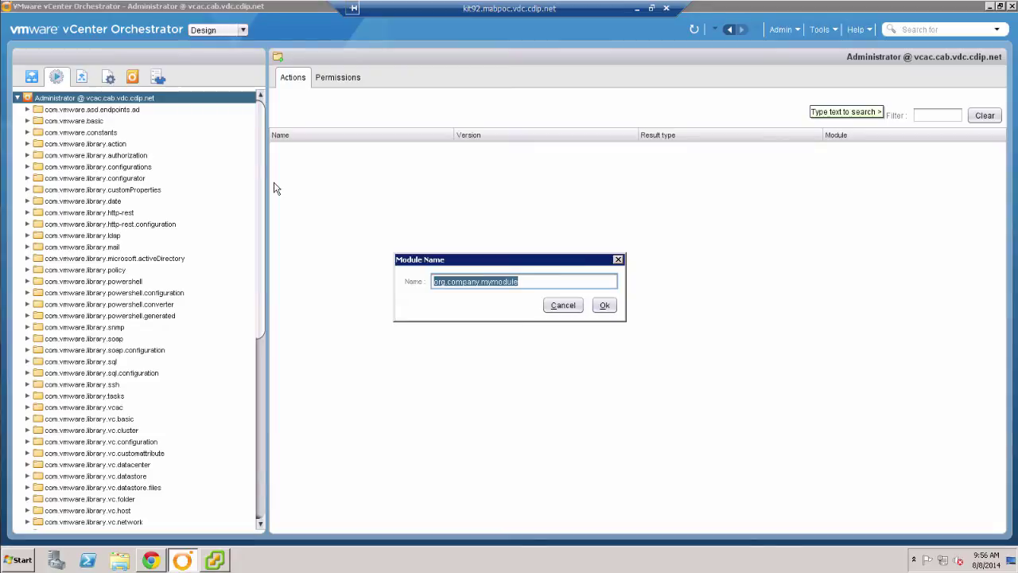
type("com.vmware.onyx")
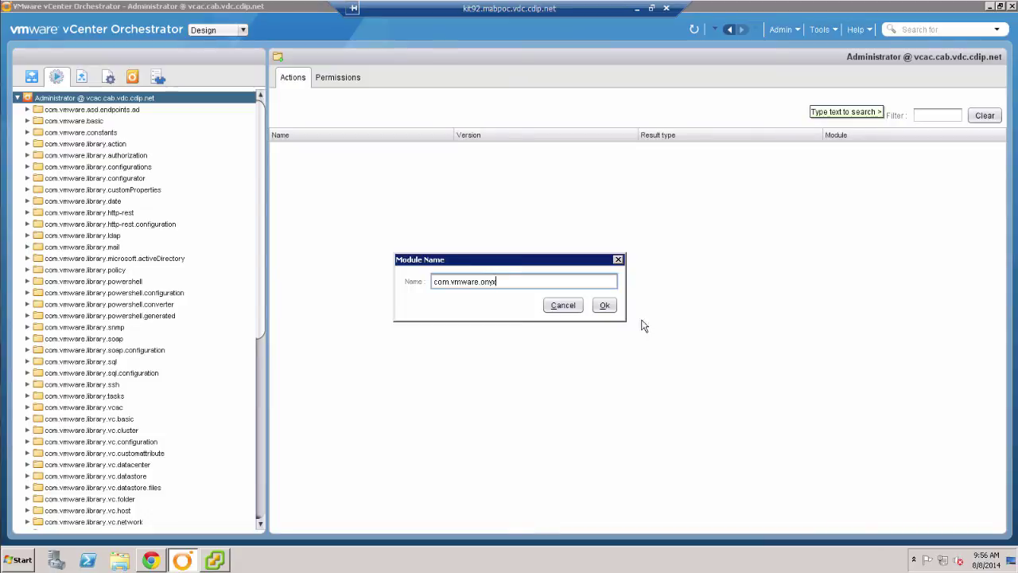
left_click(604, 305)
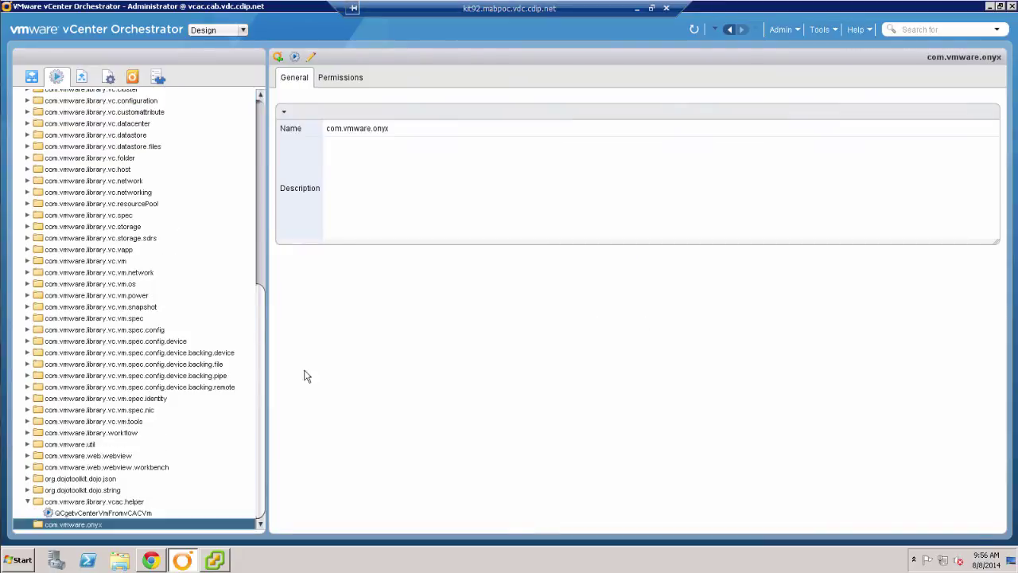
Step: Import array.action from Onyx_2.2.5161.29309\Extensions\Onyx.Interpreters.VcoJavaScript into com.vmware.onyx
right_click(96, 522)
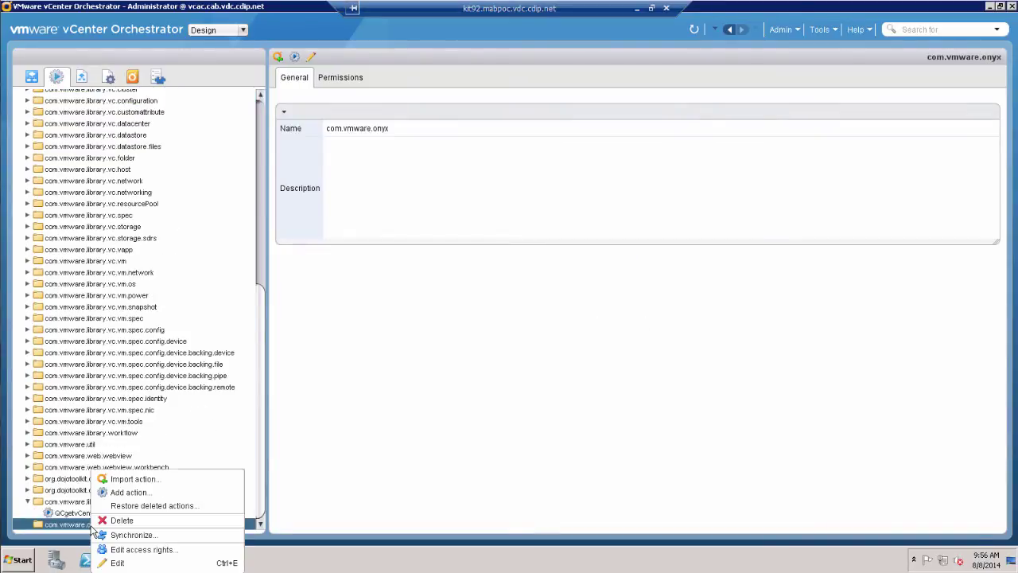
left_click(145, 479)
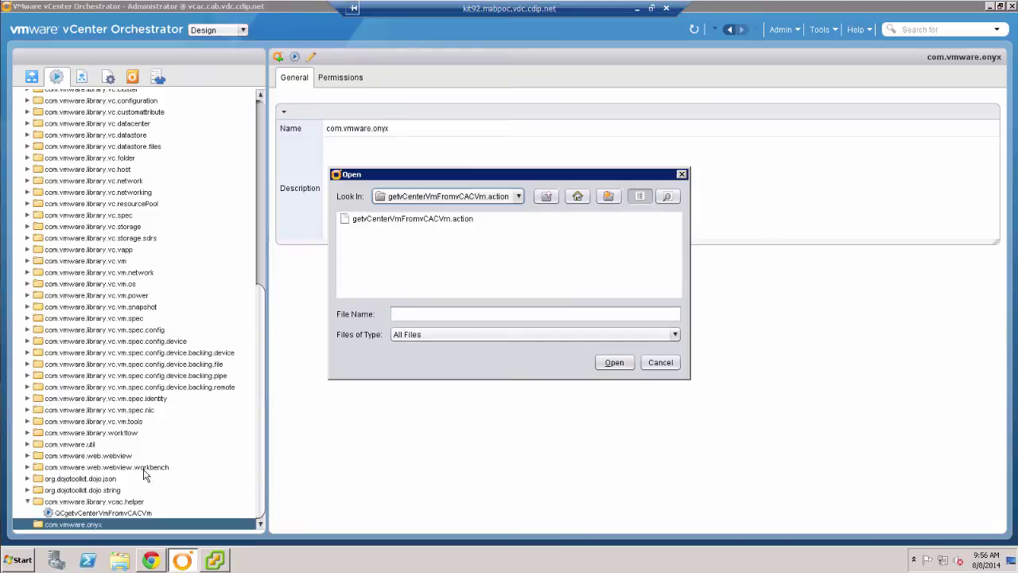
left_click(547, 196)
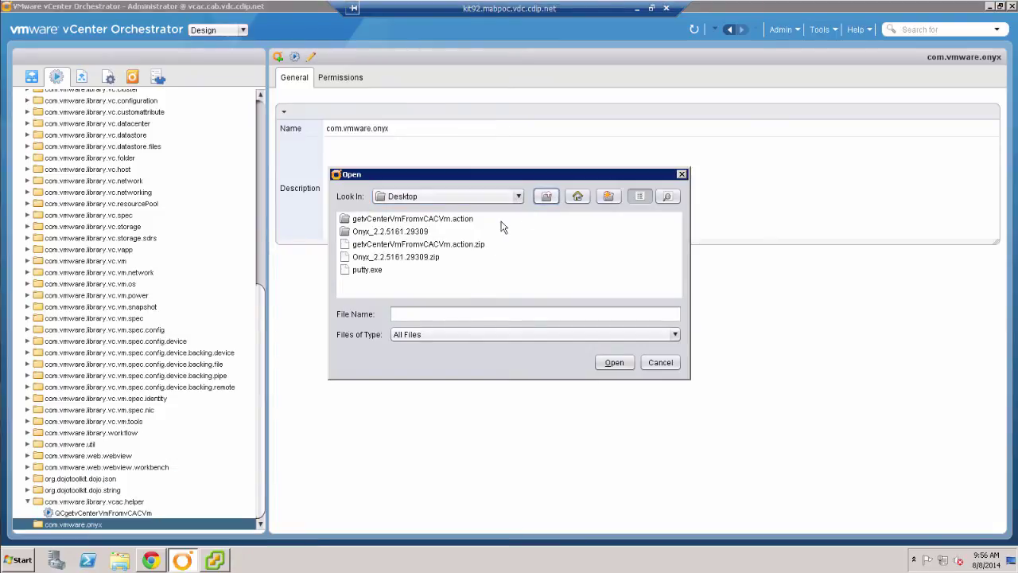
double_click(405, 232)
double_click(388, 223)
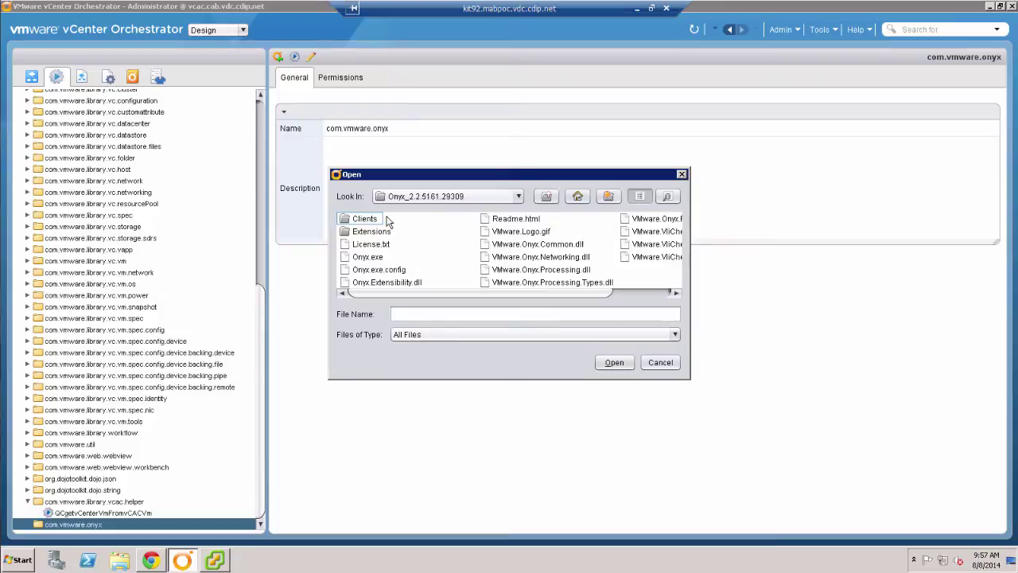
left_click(376, 233)
double_click(376, 231)
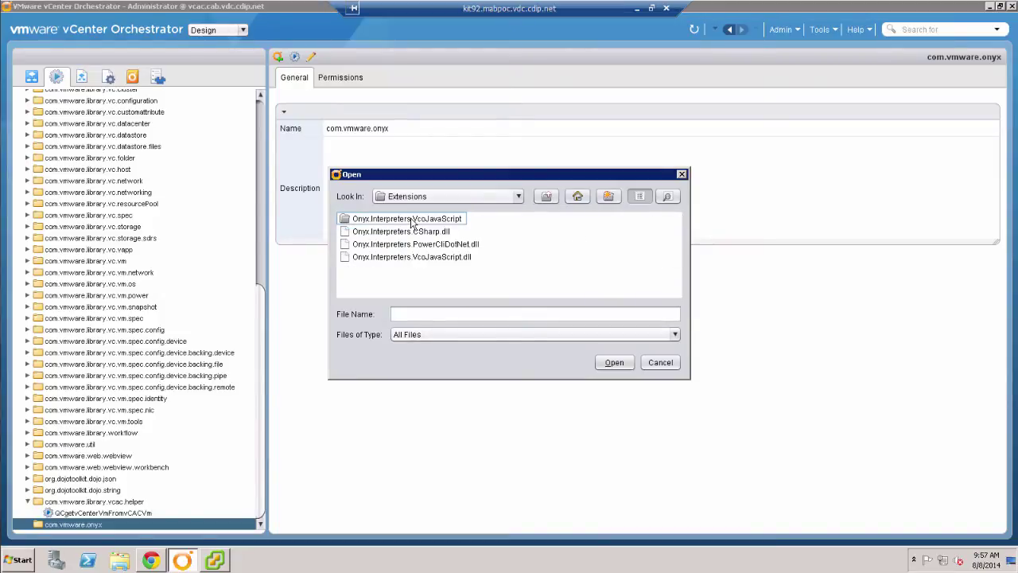
left_click(420, 220)
double_click(412, 222)
left_click(385, 221)
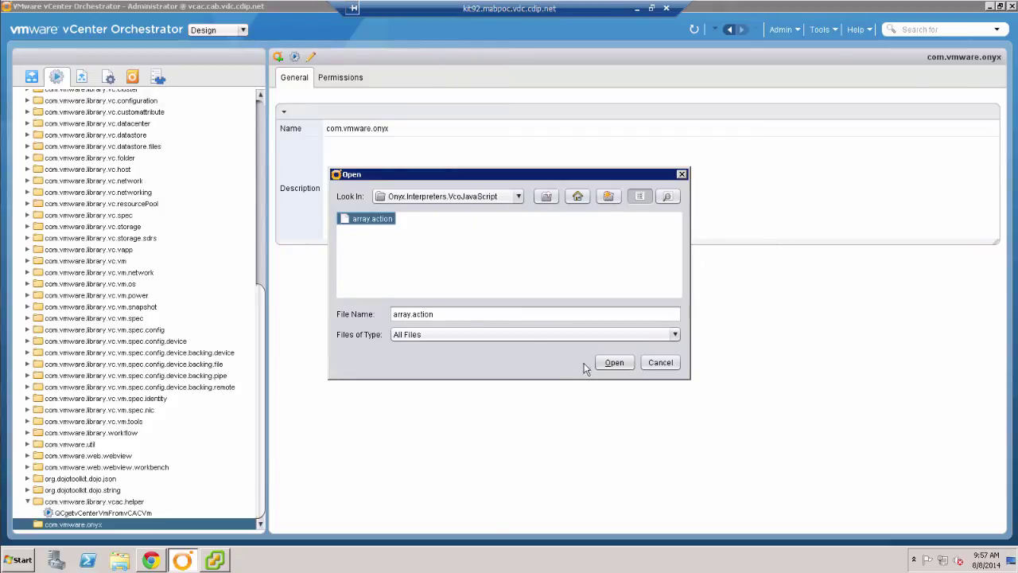
left_click(608, 364)
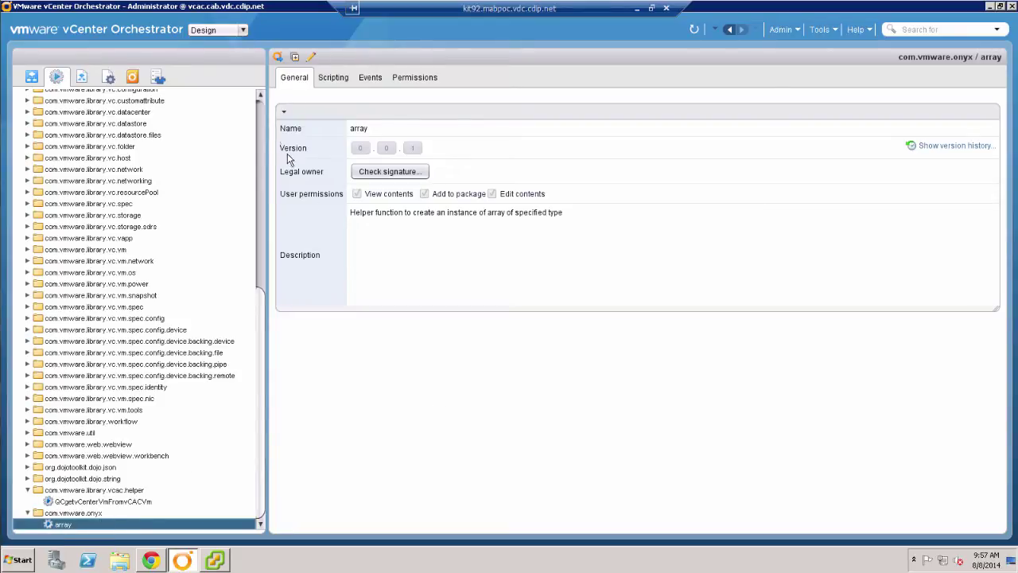
left_click(264, 117)
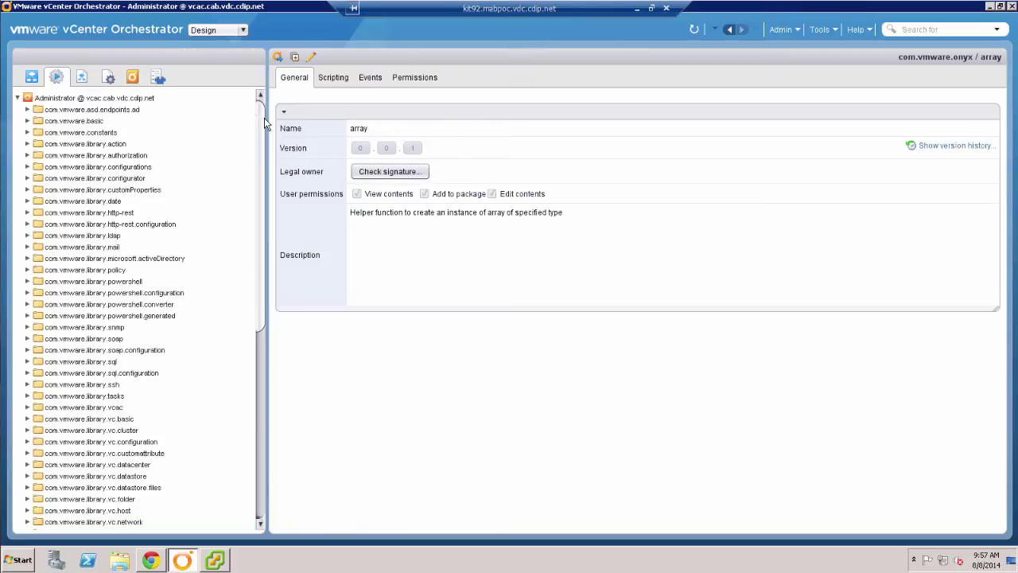
Step: Show the vCloud Automation Center Machines list with DEV-006, Prod-102 and DEV-001
left_click(214, 560)
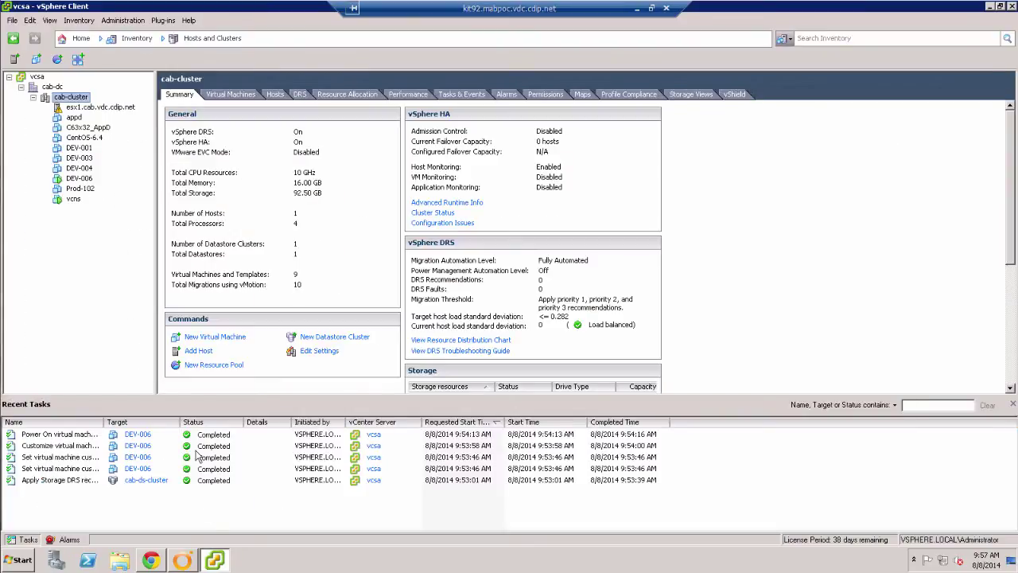
left_click(153, 561)
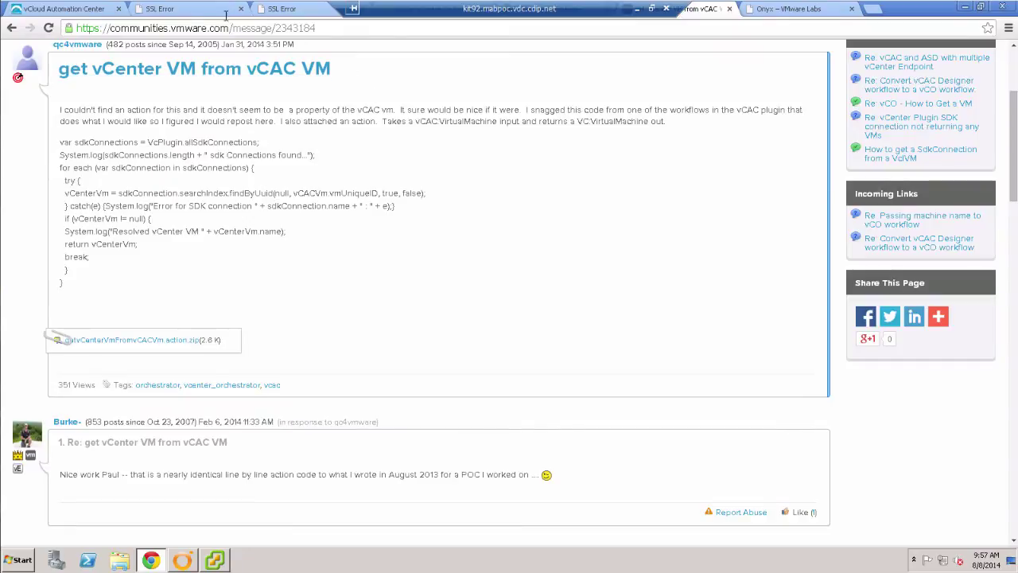
left_click(187, 9)
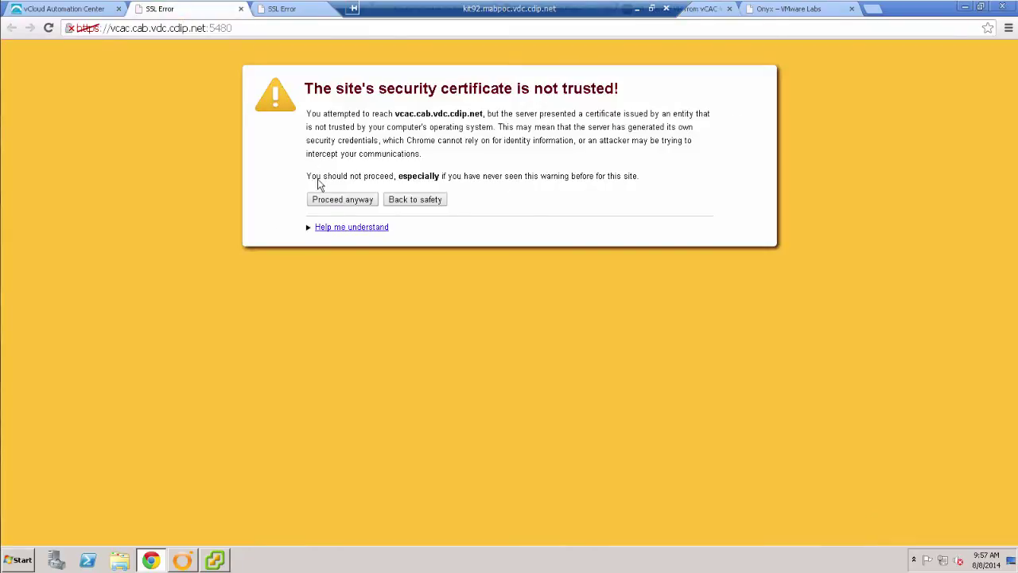
left_click(68, 9)
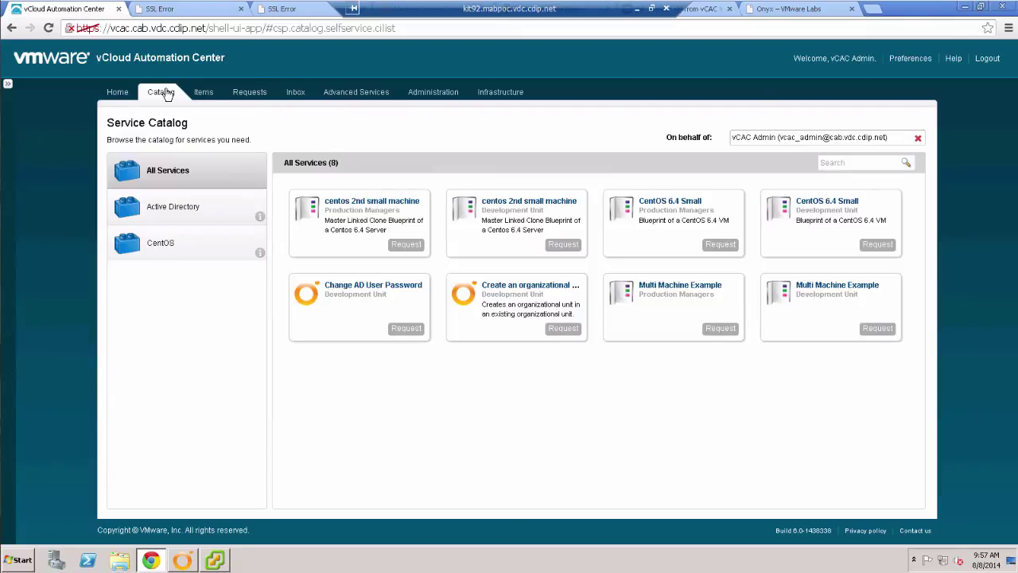
left_click(202, 96)
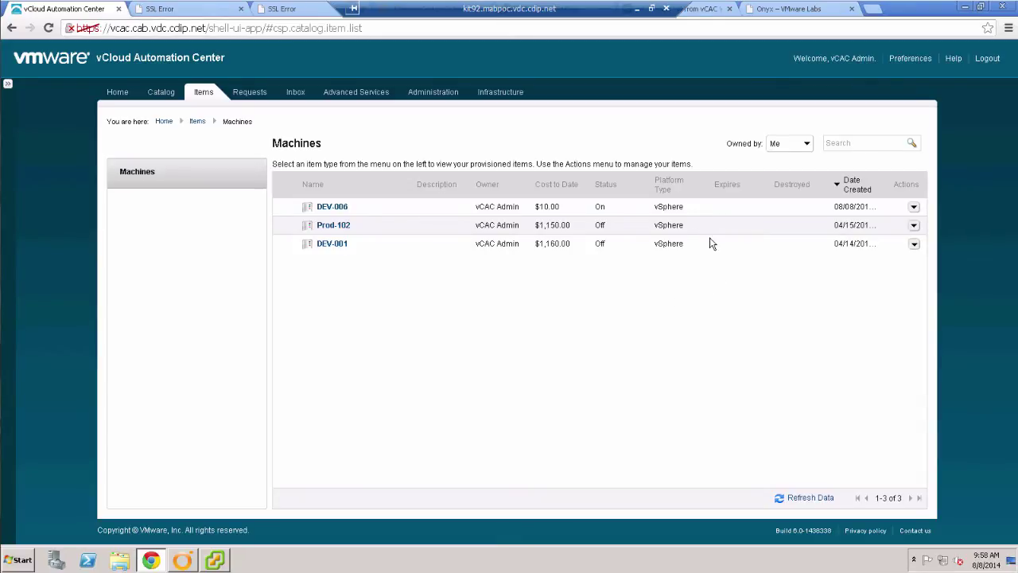
Step: Confirm in vSphere Client that DEV-006 has 2 CPUs, then cancel its properties
left_click(214, 560)
right_click(79, 180)
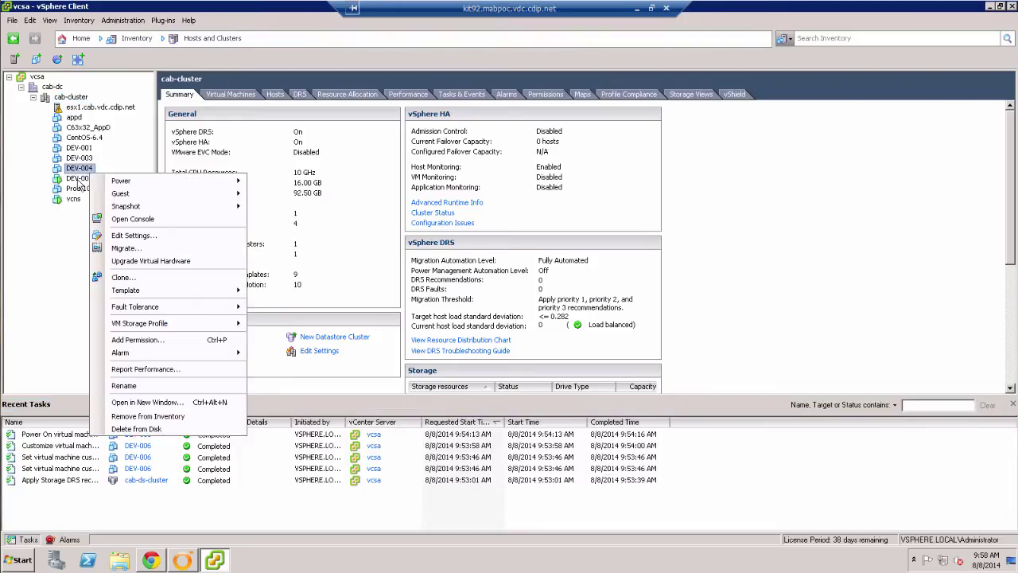
right_click(80, 180)
key("Escape")
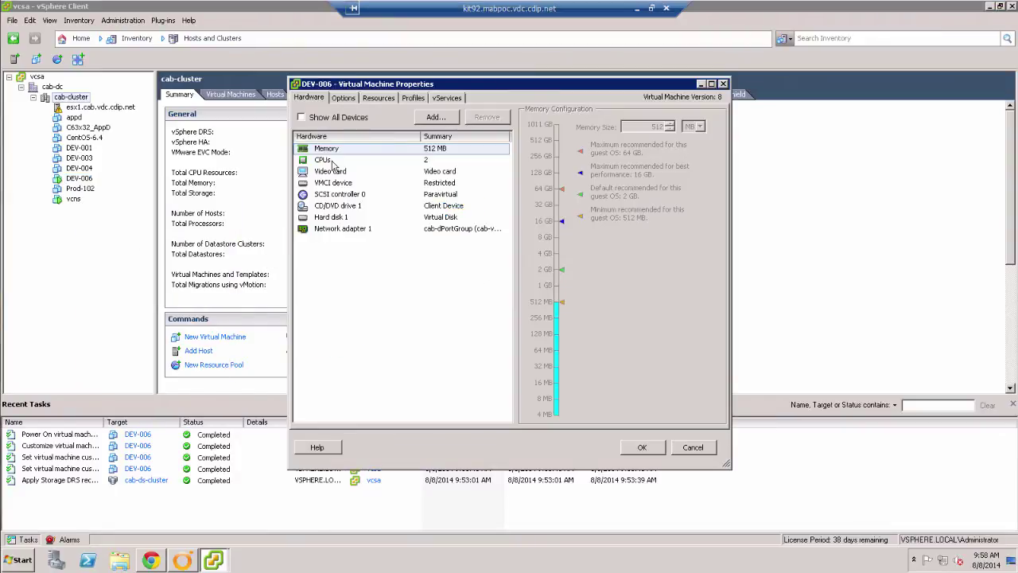
left_click(336, 161)
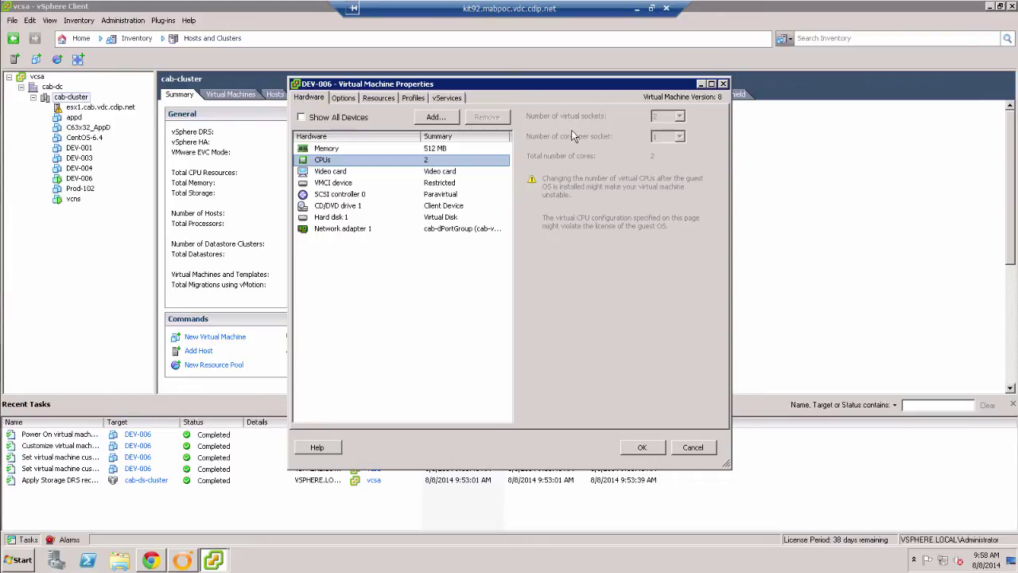
left_click(694, 448)
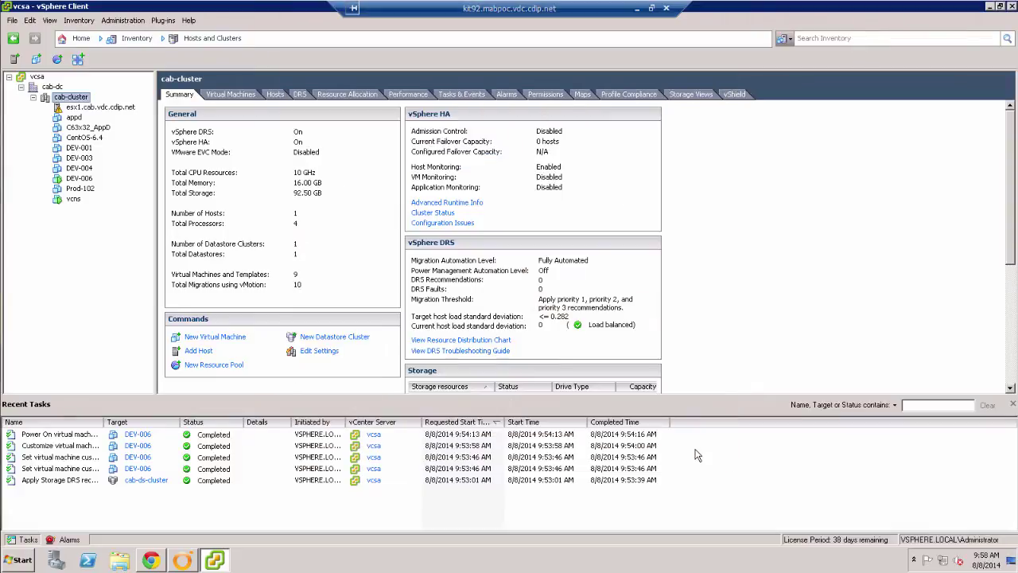
Step: Create a new workflow named 'Change CPU configuration' in the CAB Workflows folder
left_click(183, 561)
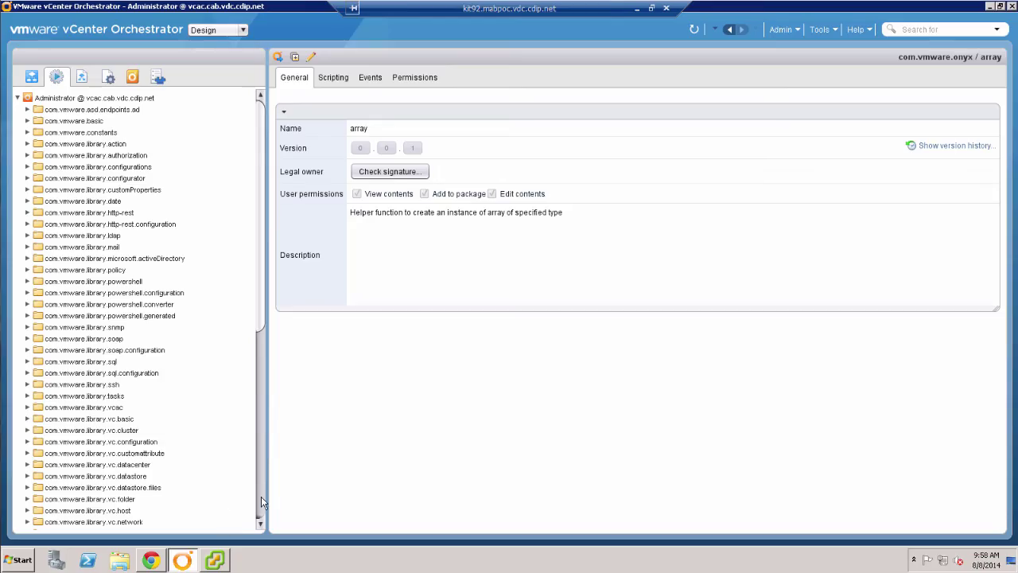
left_click(31, 76)
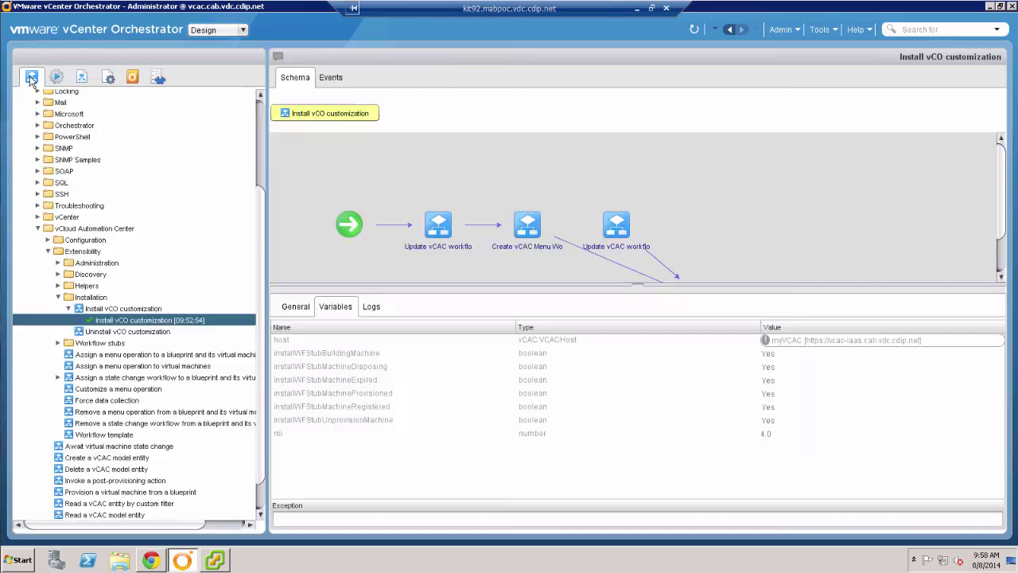
left_click(37, 230)
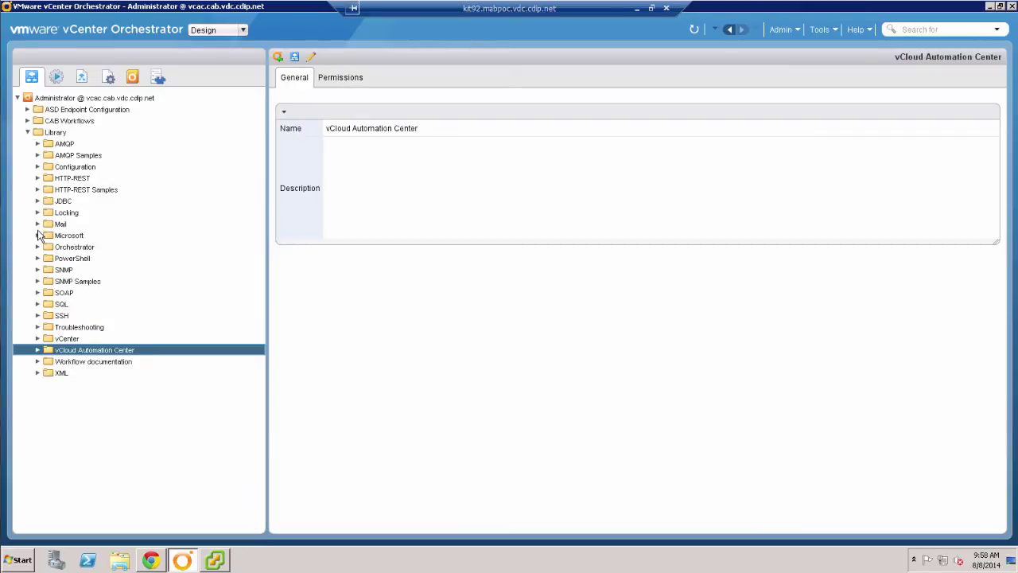
right_click(75, 121)
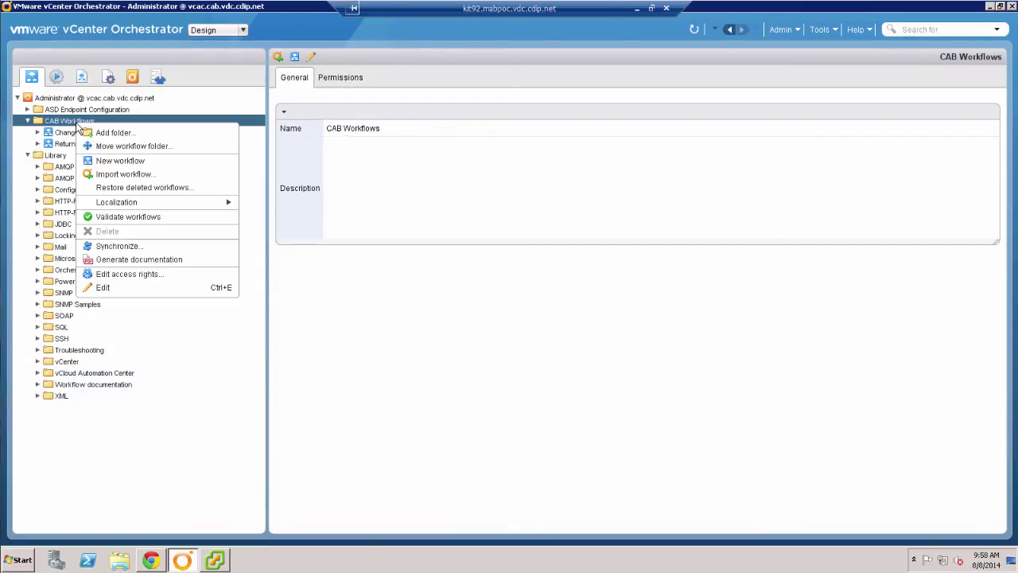
left_click(129, 162)
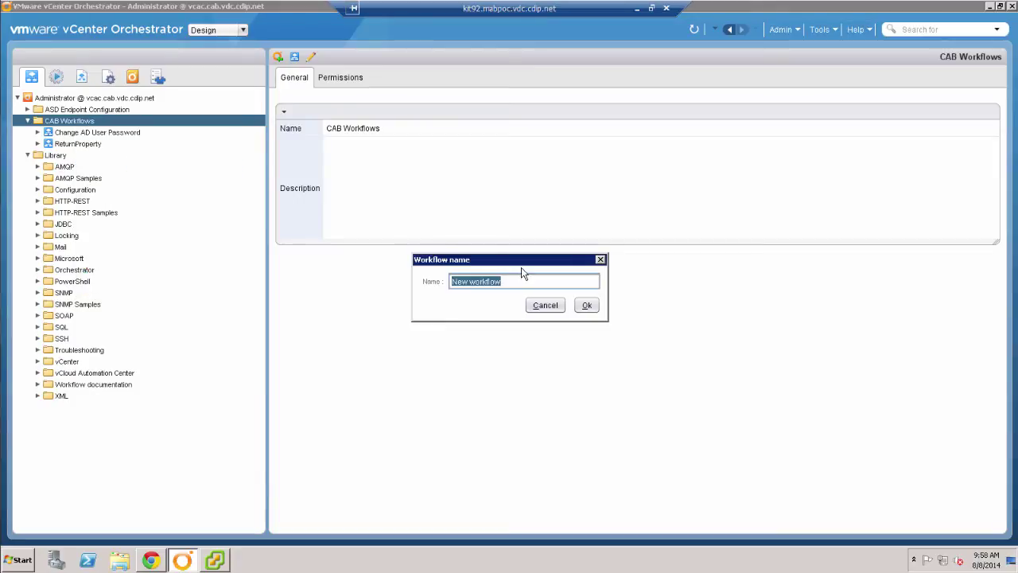
type("Change CPU configuraitno")
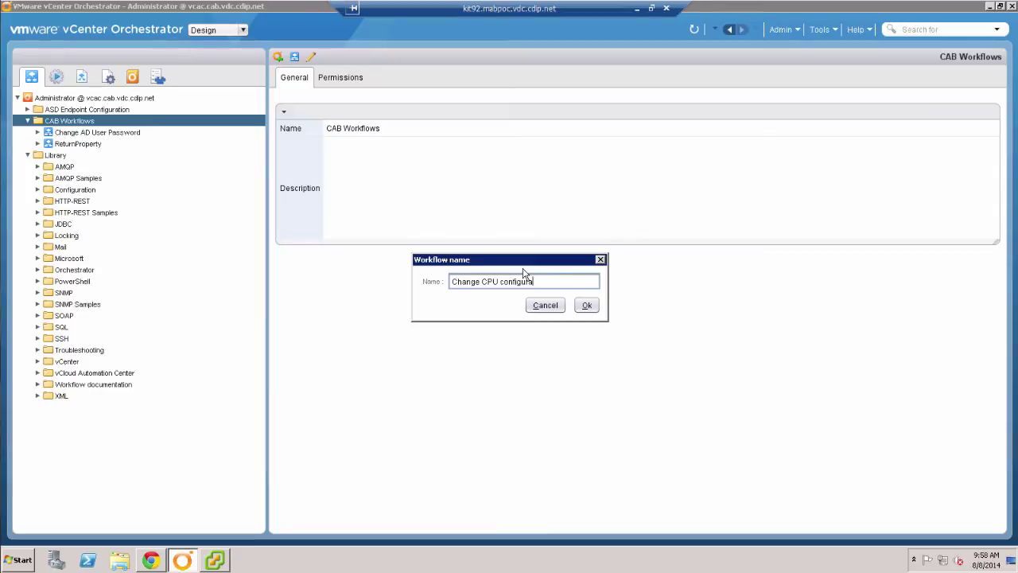
type("tion")
left_click(586, 306)
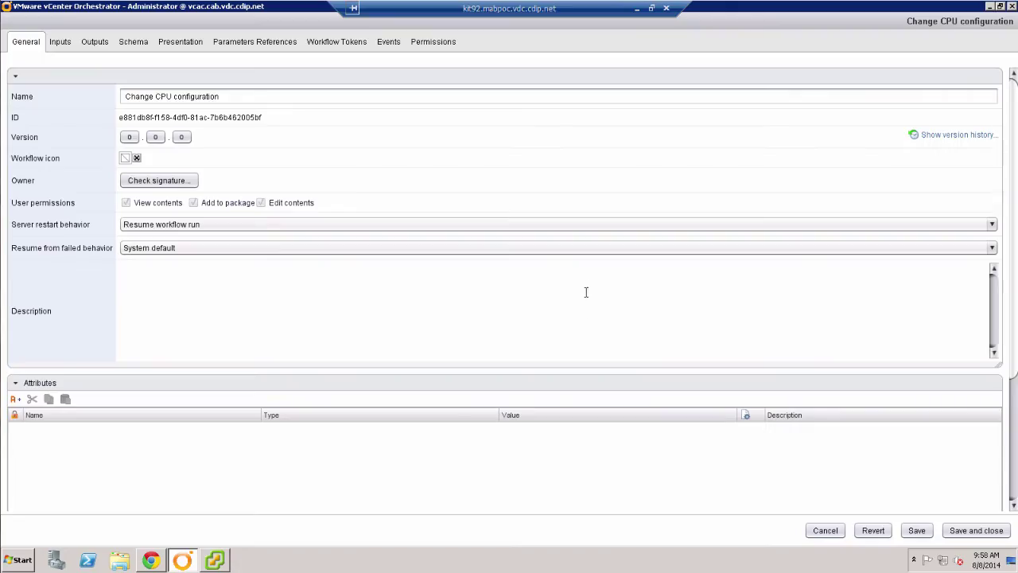
Step: Add QCgetvCenterVmFromvCACVm to the schema, promoting vCACVm as input and actionResult as output
left_click(127, 46)
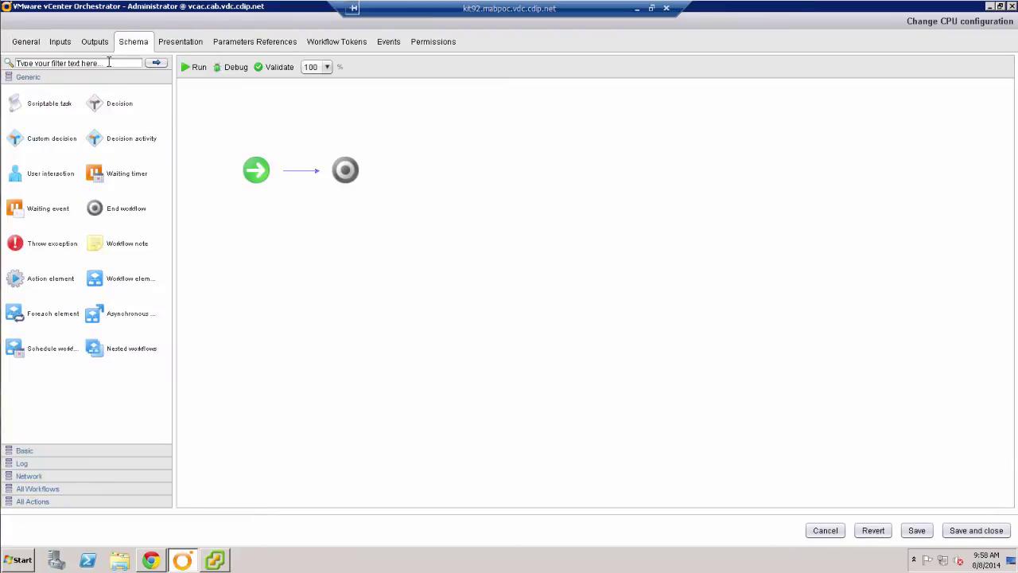
left_click(106, 63)
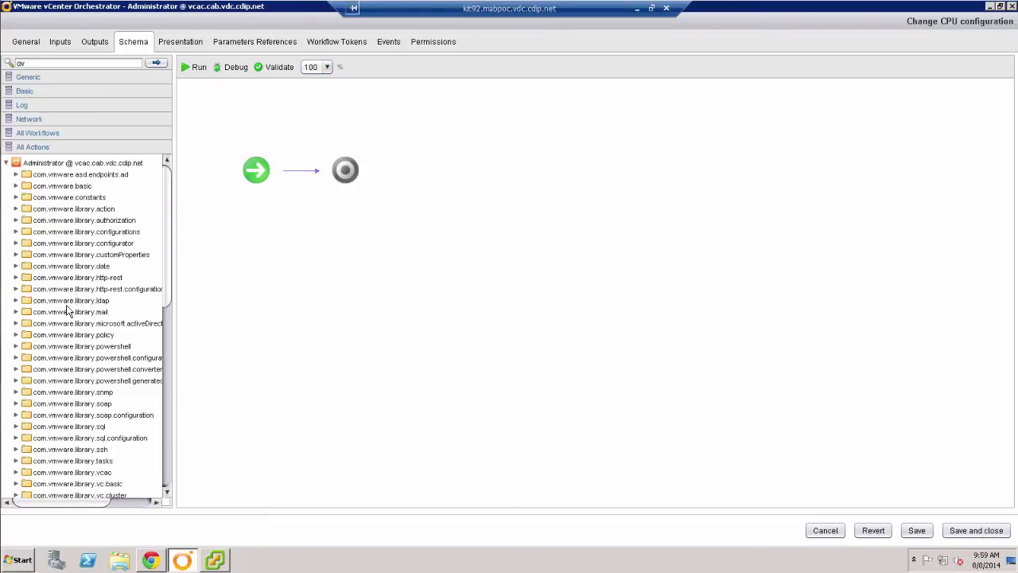
scroll(47, 370, "down", 15)
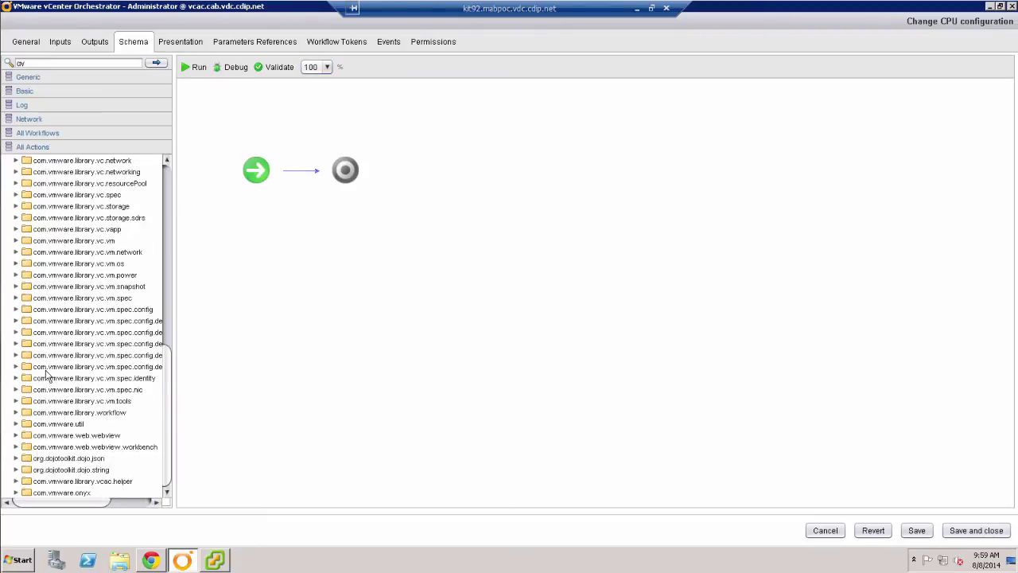
left_click(16, 482)
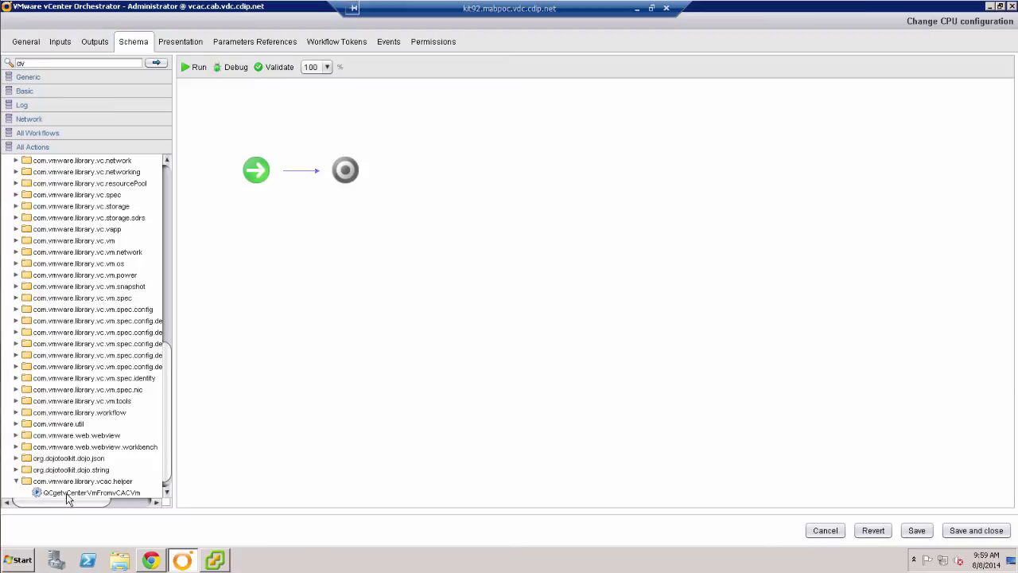
left_click_drag(68, 496, 305, 176)
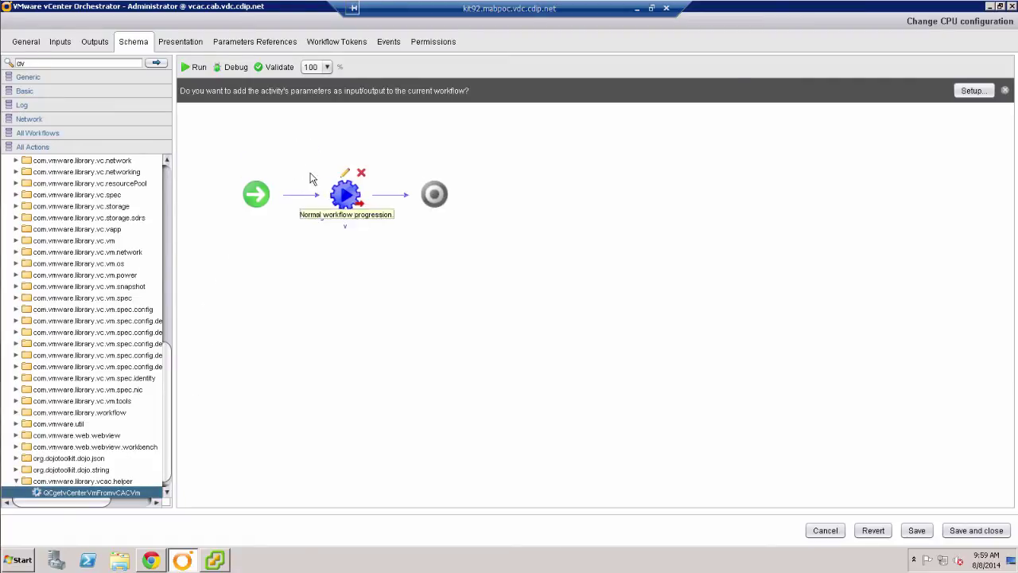
left_click(972, 90)
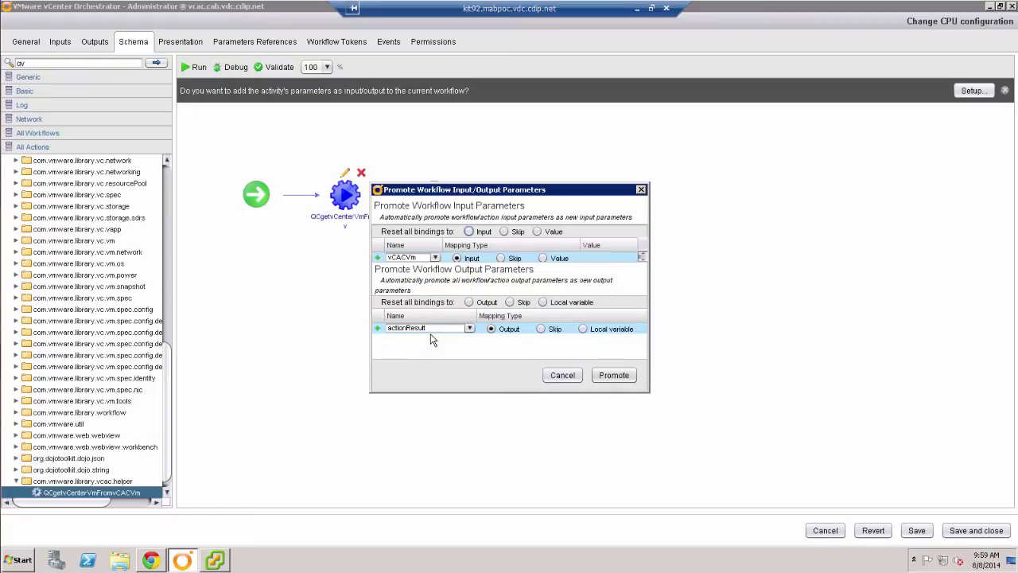
left_click(611, 377)
mouse_move(339, 168)
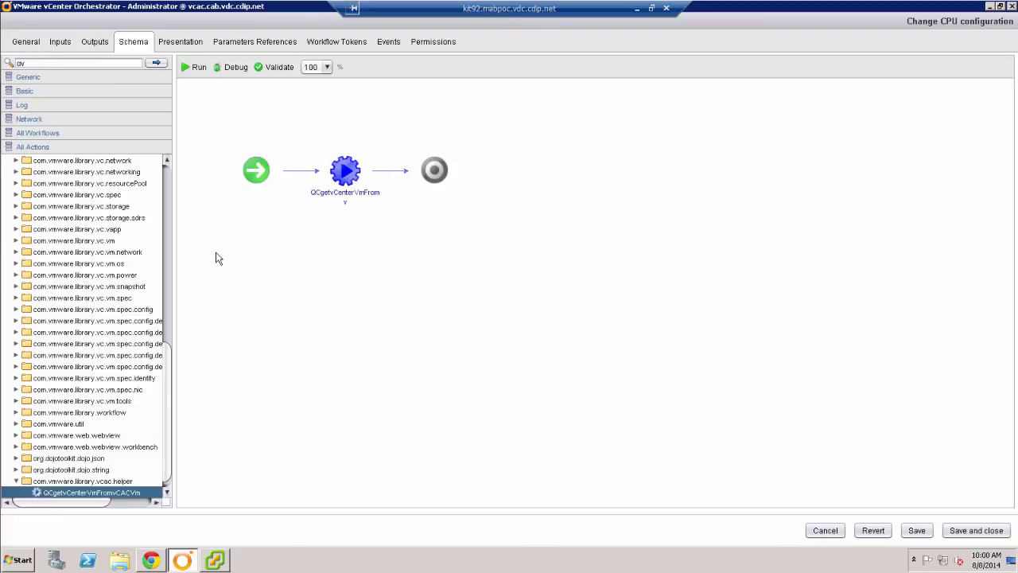
Step: Add vim3WaitToolsStarted after the first action with pollingRate 5 and timeout 120, then promote
double_click(71, 63)
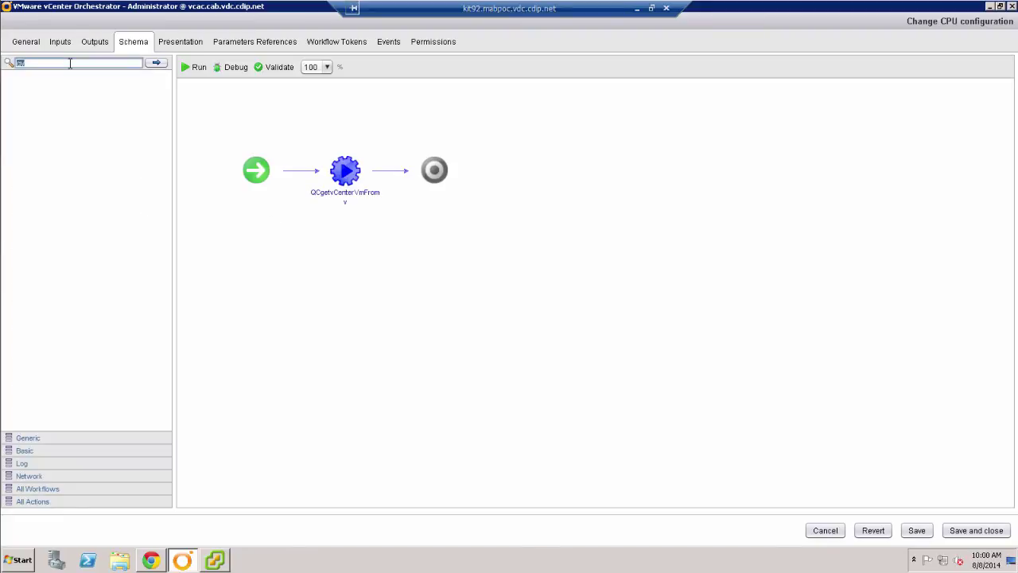
type("vim")
key("Return")
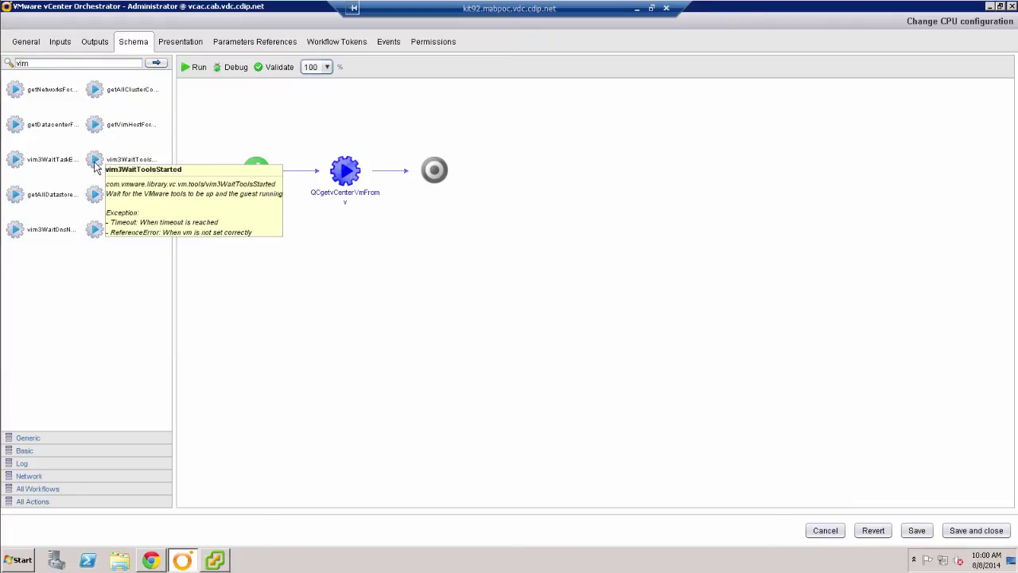
left_click_drag(95, 164, 377, 177)
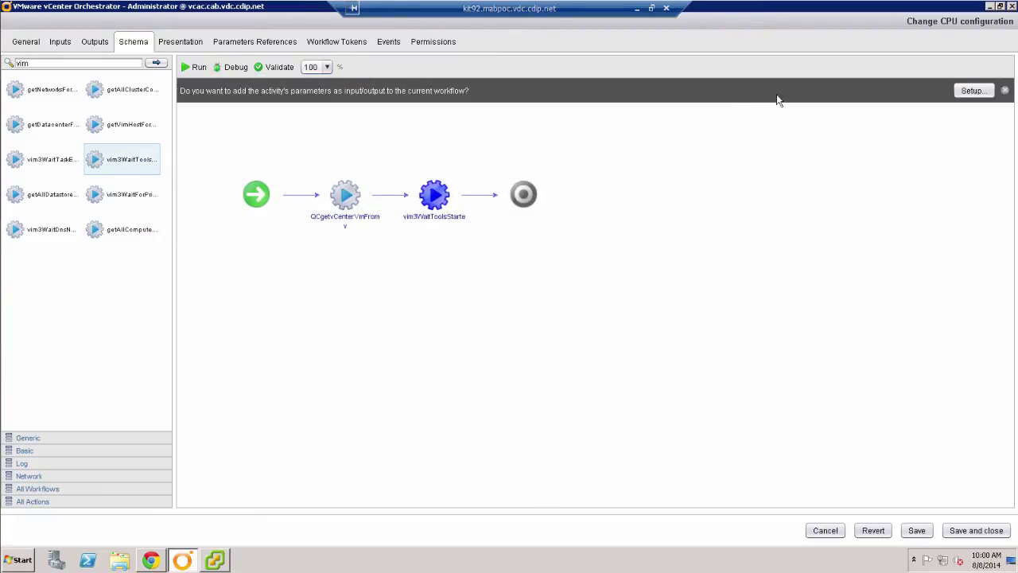
left_click(964, 92)
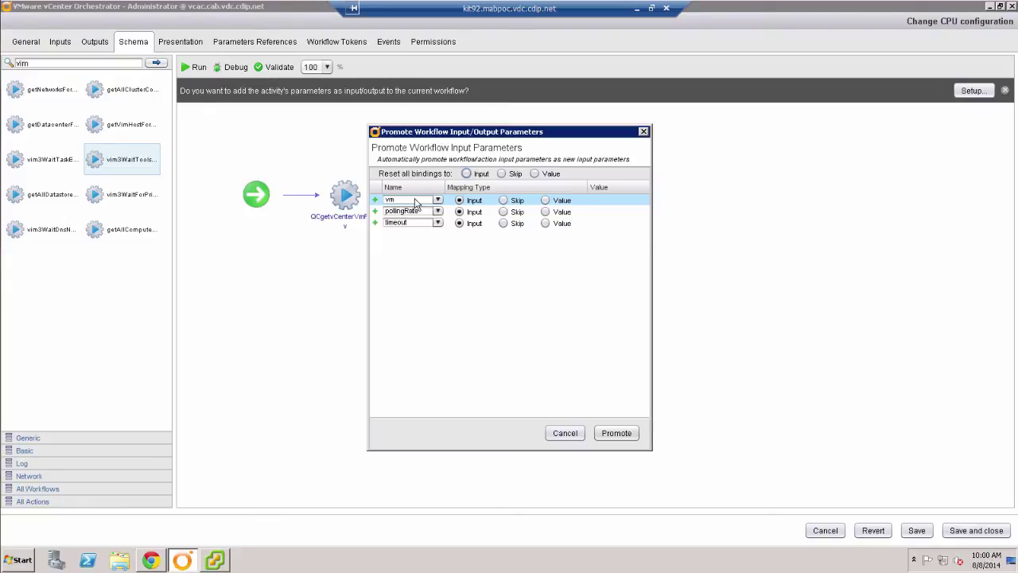
mouse_move(415, 203)
left_click(545, 213)
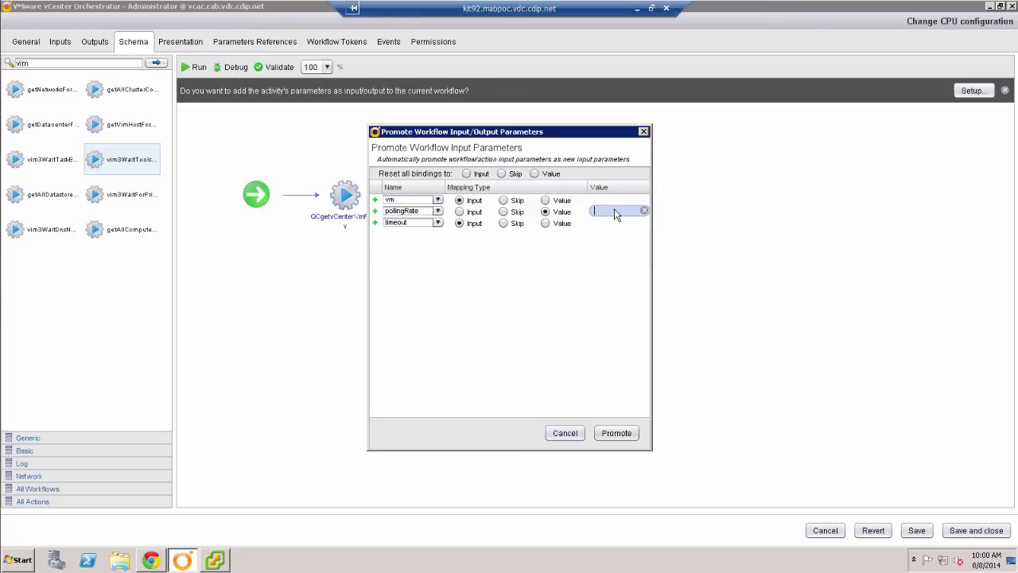
type("5")
left_click(546, 224)
type("120")
key("Return")
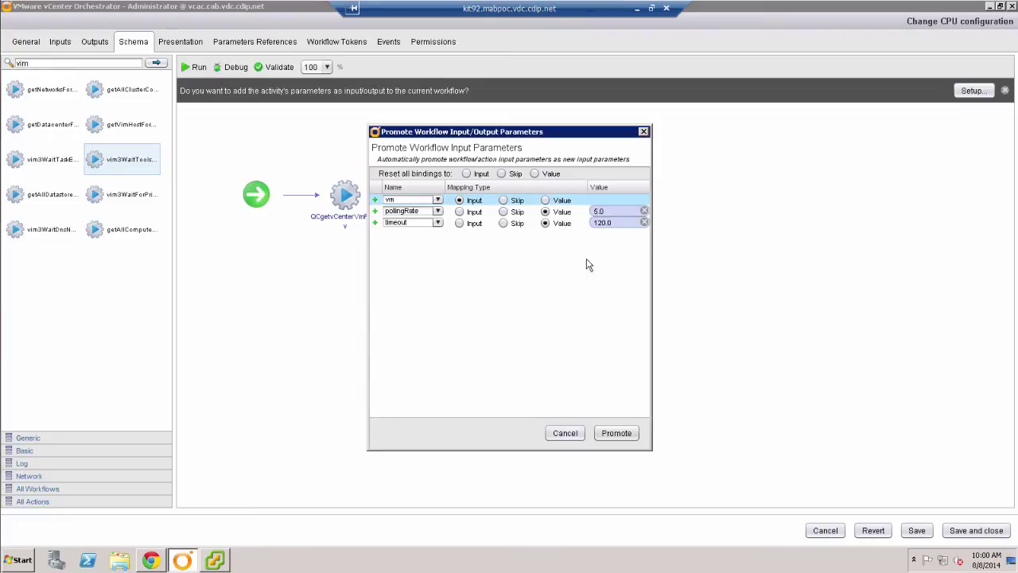
left_click(614, 435)
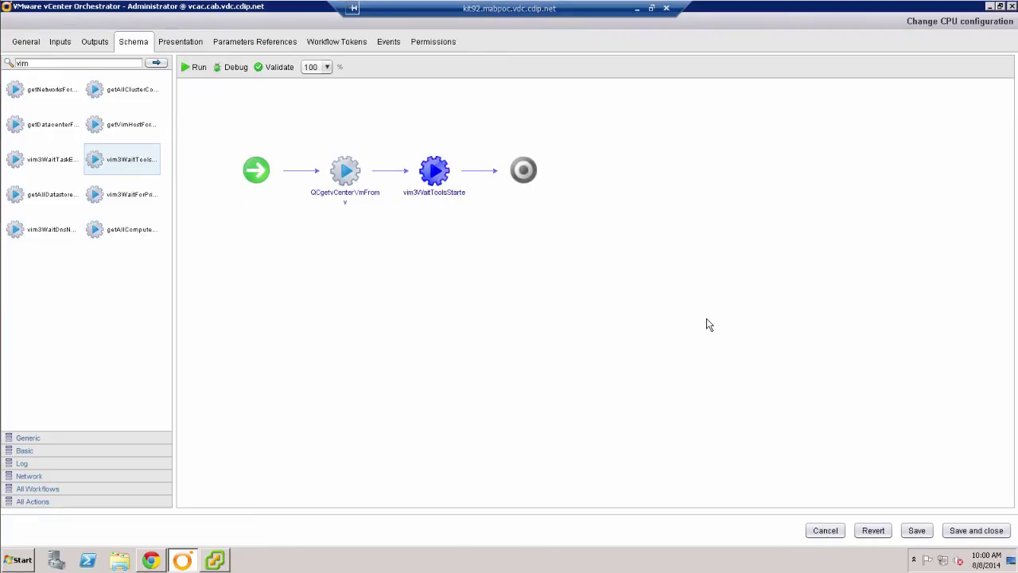
Step: Add the Shut down guest OS workflow next and promote its vm parameter
left_click(75, 60)
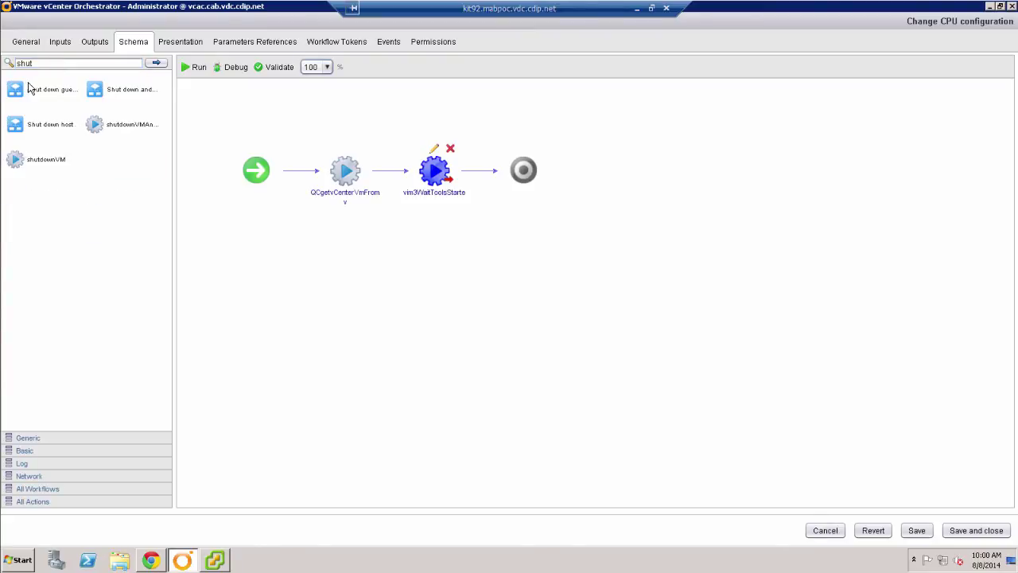
left_click_drag(21, 90, 477, 174)
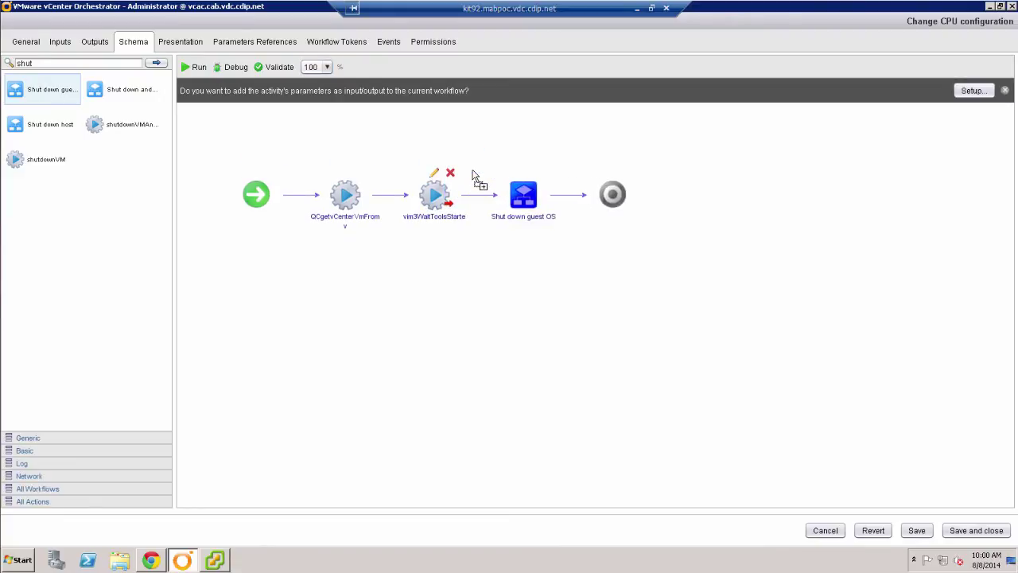
left_click(971, 90)
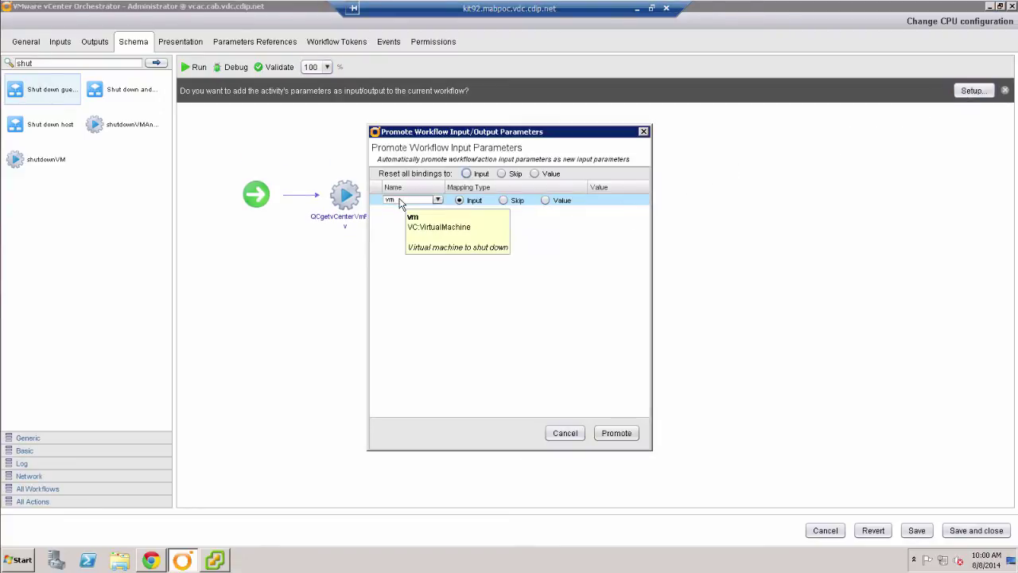
left_click(617, 433)
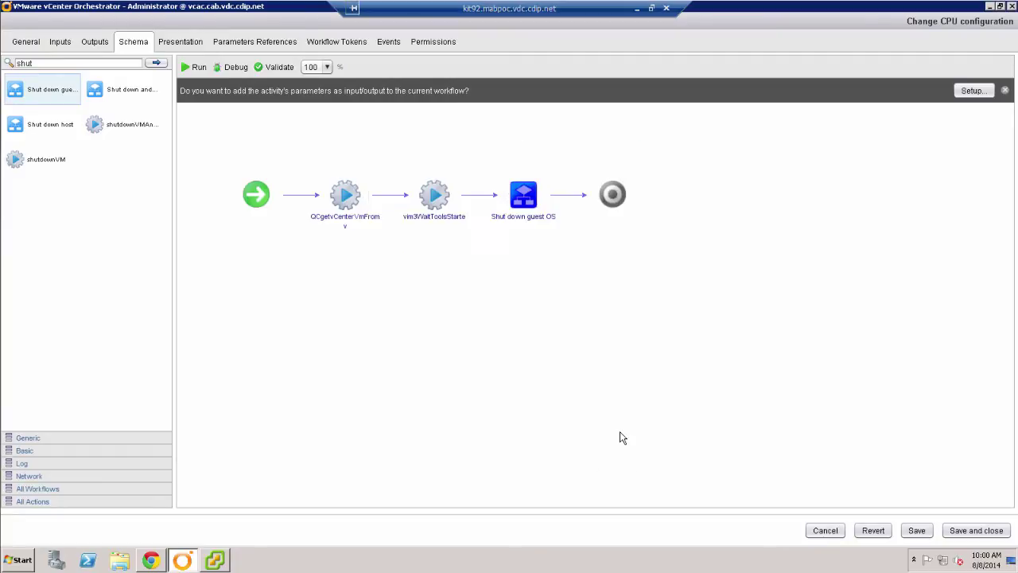
Step: Insert a Scriptable task, then Start virtual machine and wait, skipping host and promoting vm
left_click(32, 439)
left_click_drag(44, 104, 580, 186)
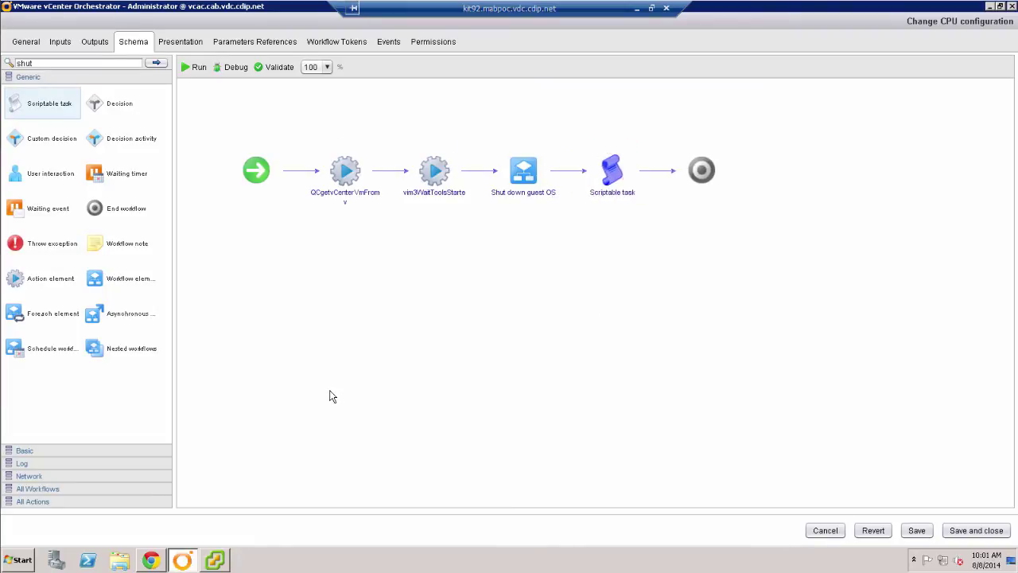
double_click(10, 67)
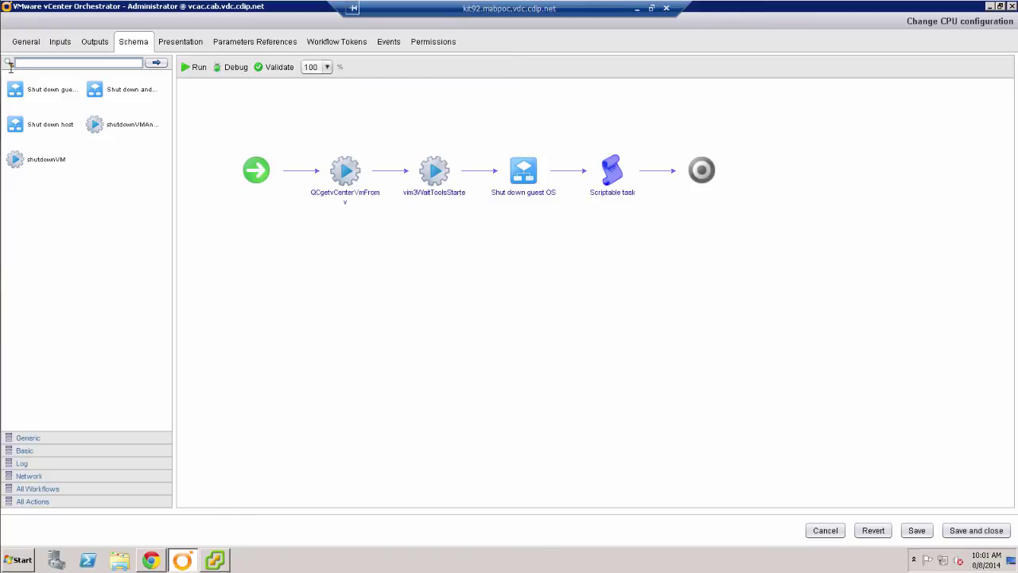
type("start")
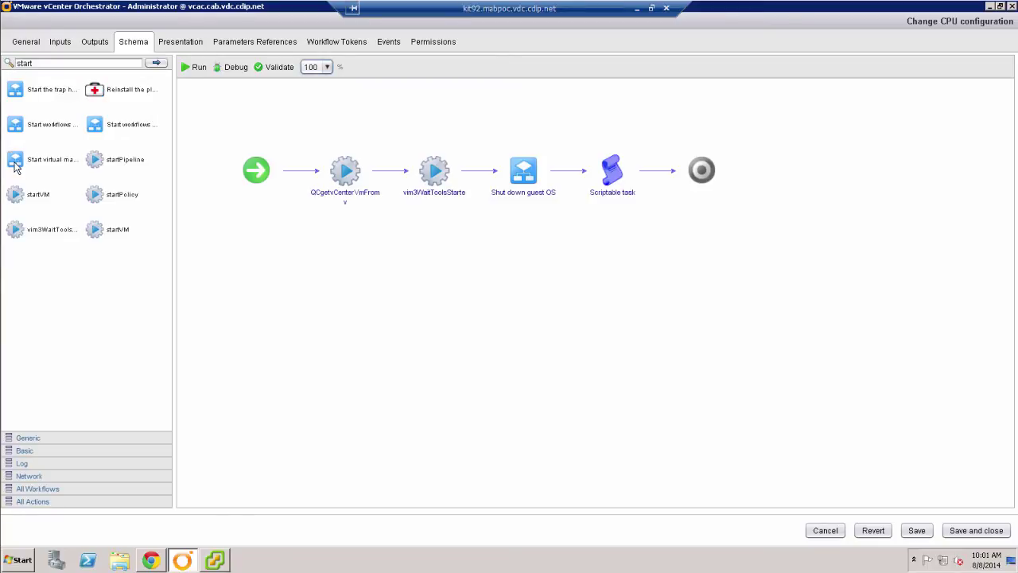
left_click_drag(14, 165, 664, 179)
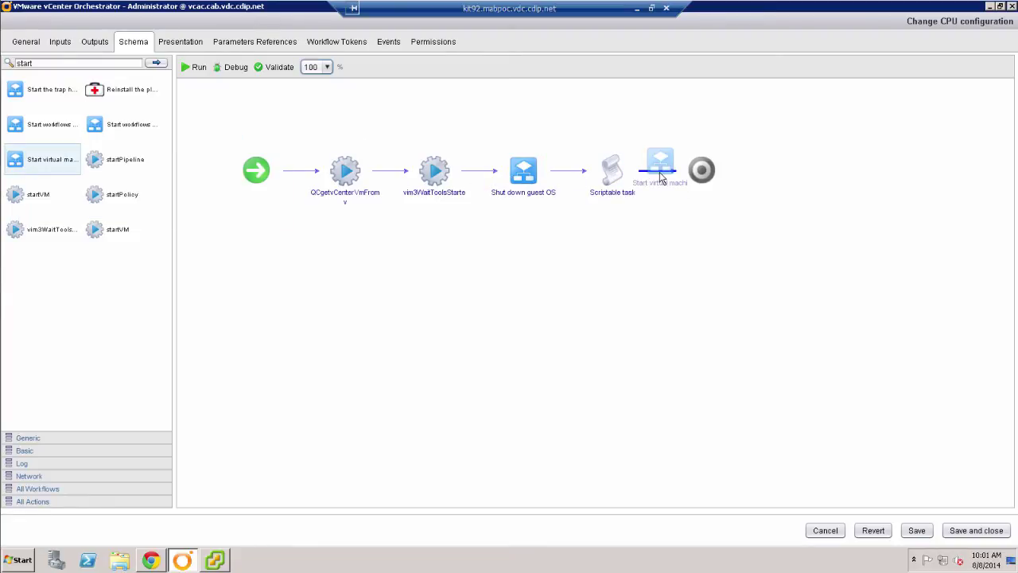
left_click(971, 91)
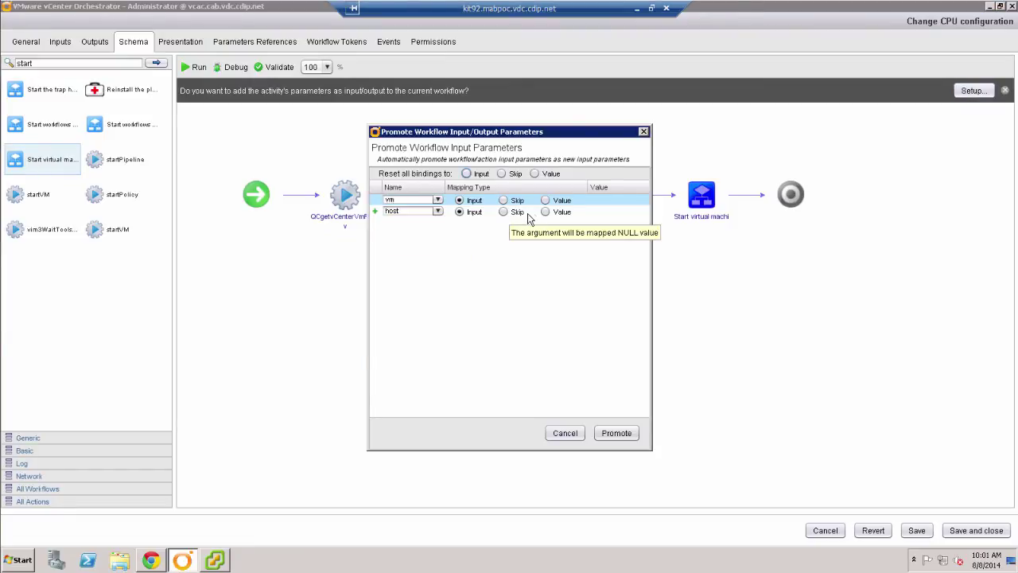
left_click(503, 212)
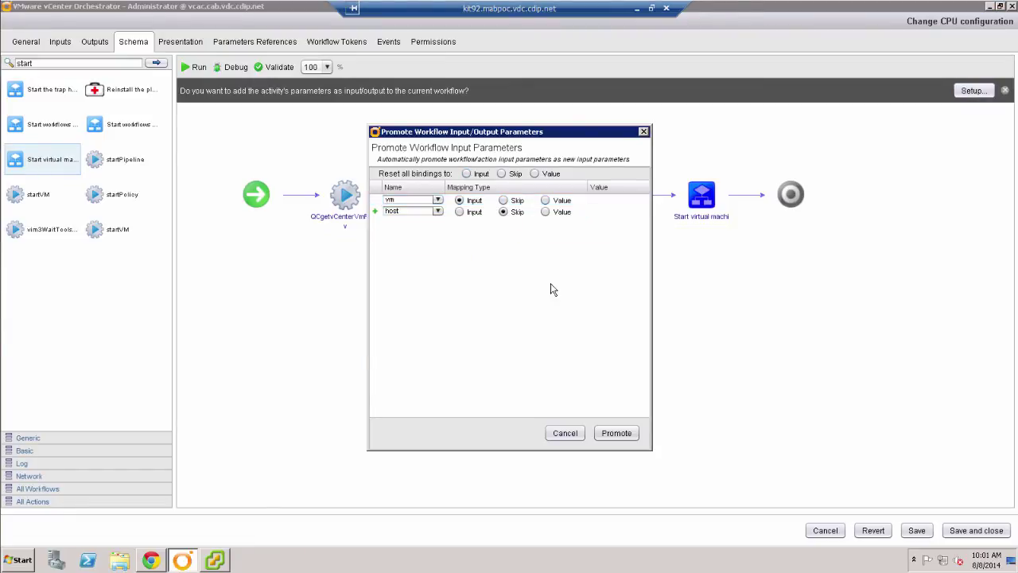
left_click(609, 433)
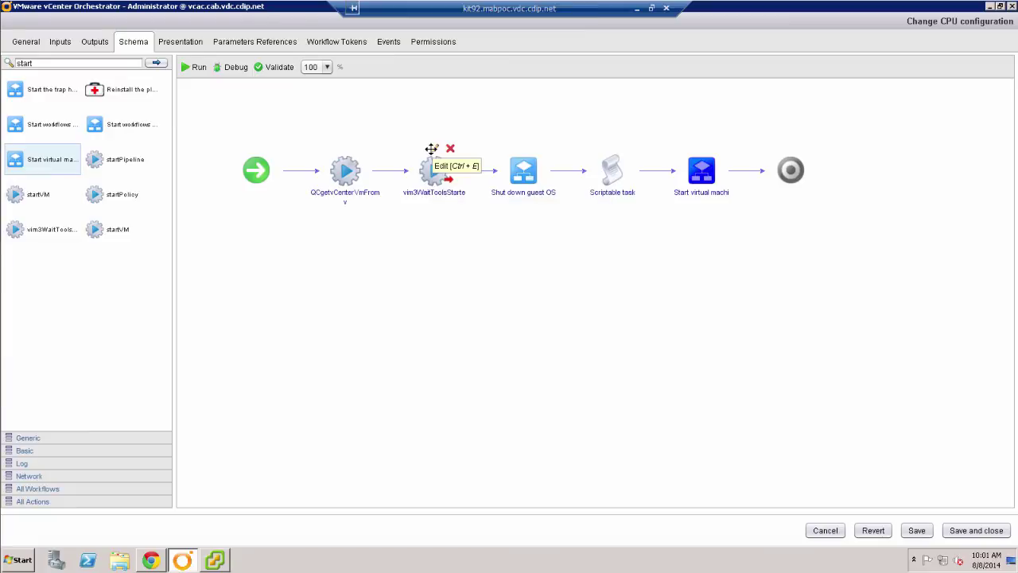
Step: Delete the vm input parameter on the Inputs tab, keeping only vCACVm
left_click(24, 44)
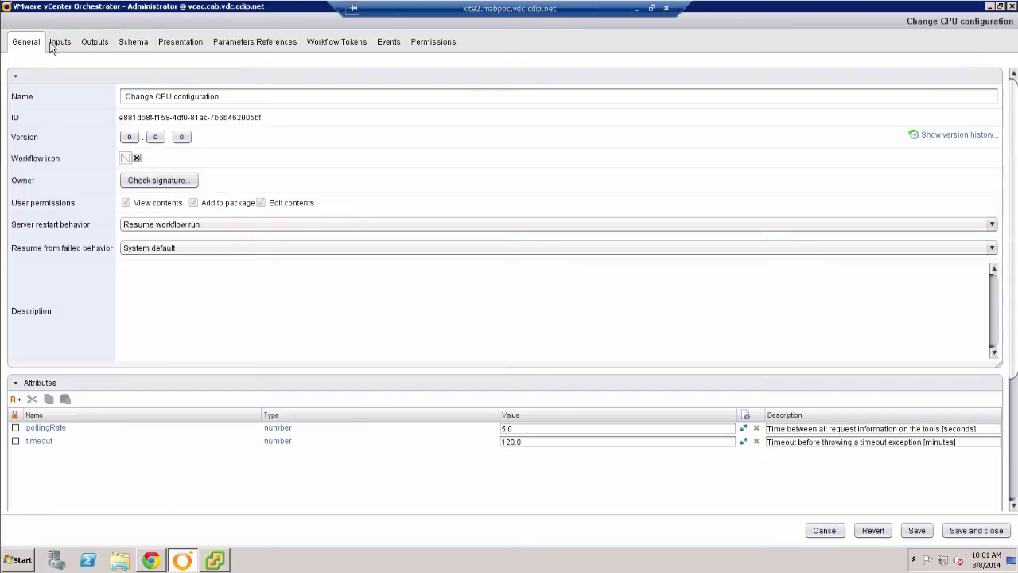
left_click(57, 47)
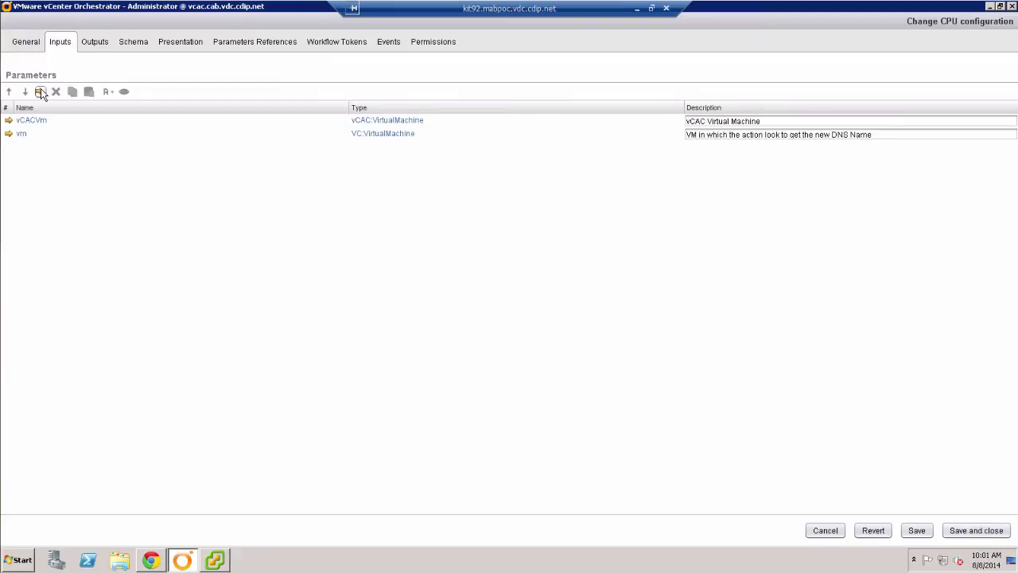
left_click(38, 135)
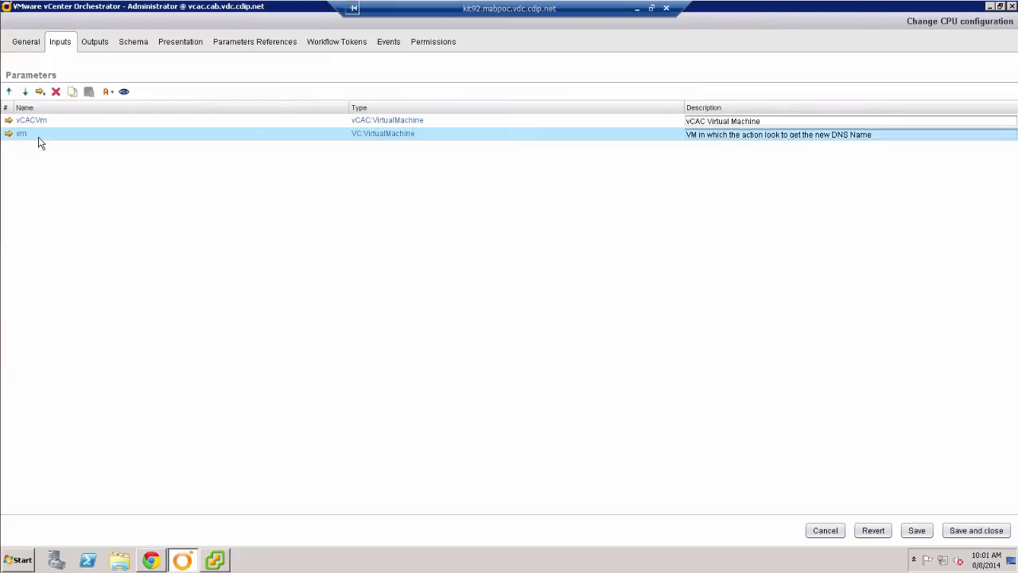
left_click(109, 92)
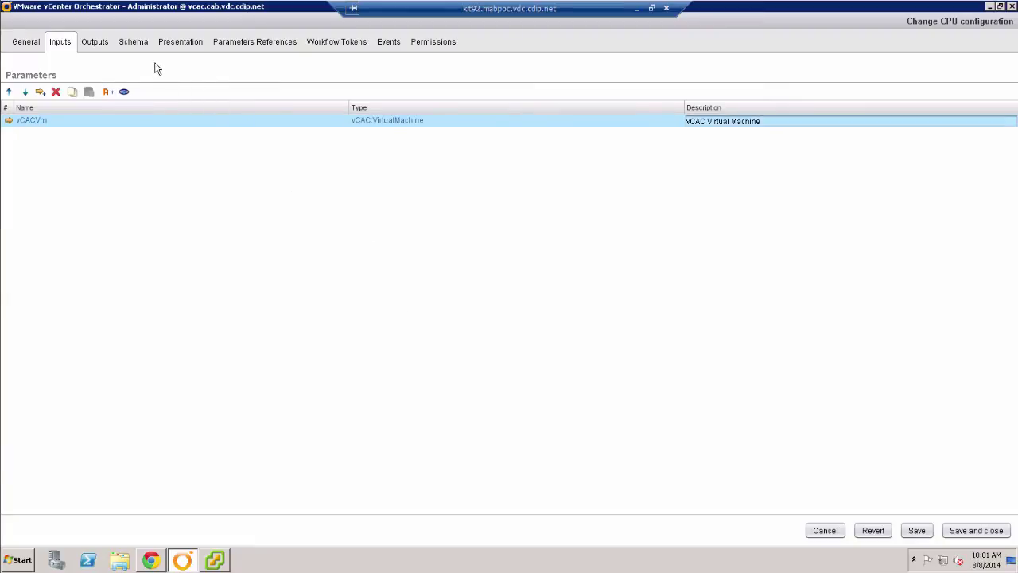
left_click(137, 46)
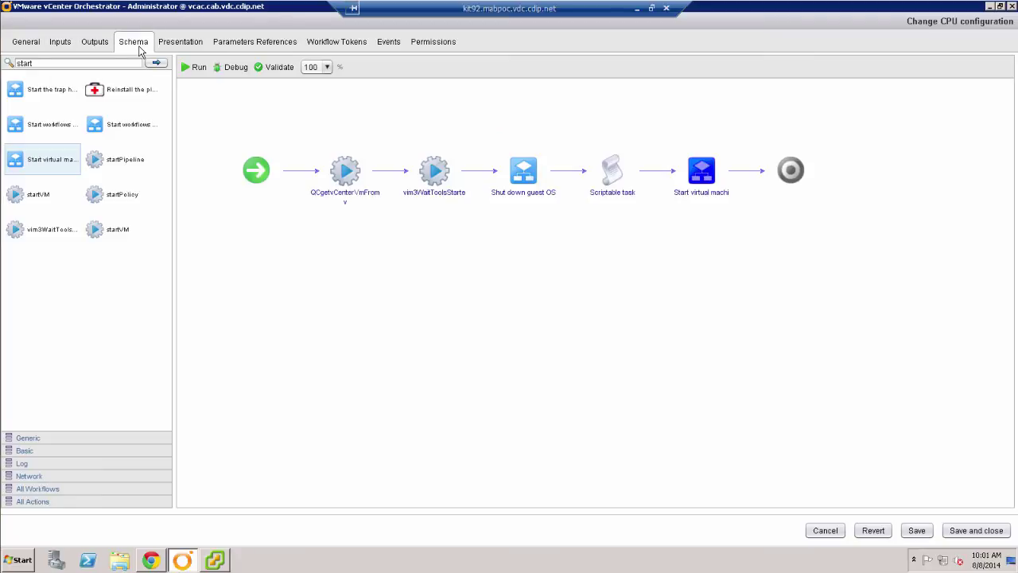
Step: Review the vim3WaitToolsStarted step's parameter bindings
left_click(435, 151)
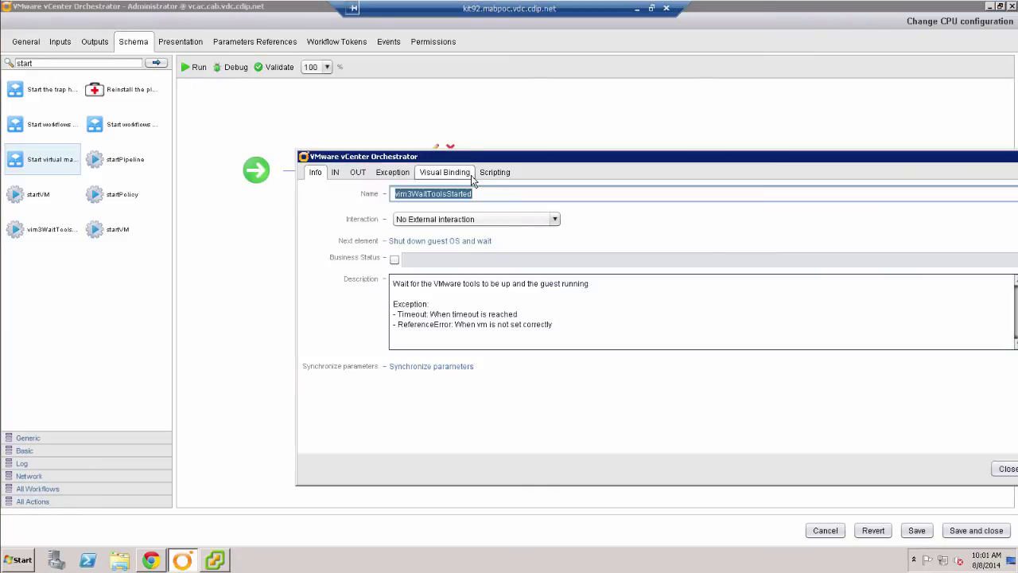
left_click(445, 172)
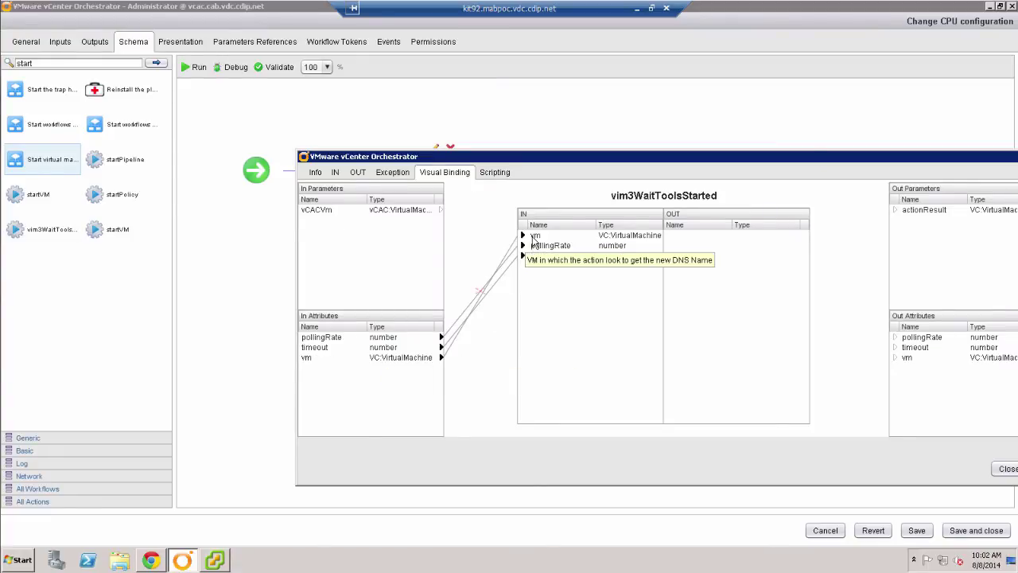
left_click(1004, 469)
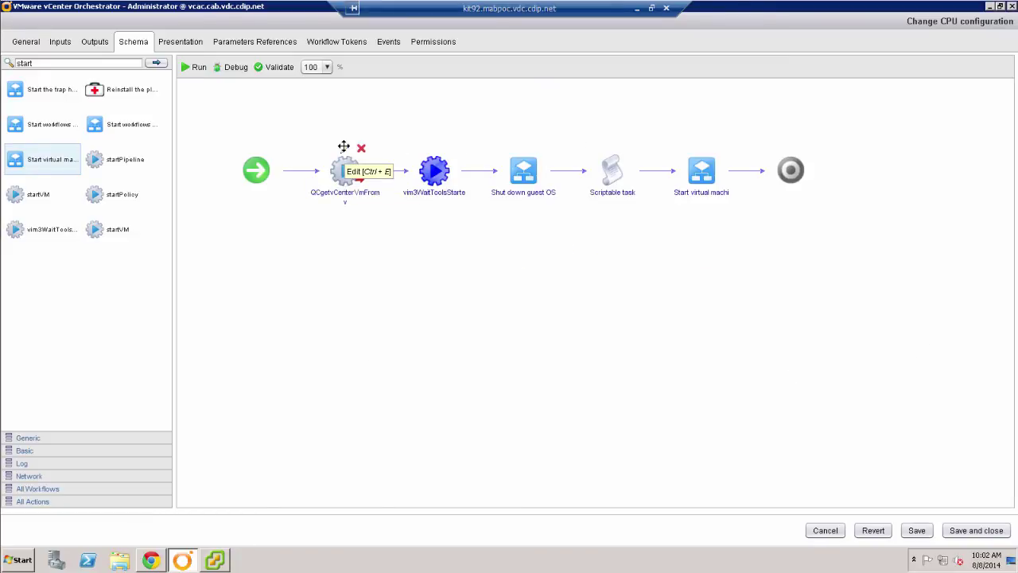
Step: Rebind QCgetvCenterVmFromvCACVm's actionResult from the output parameter to the vm attribute
double_click(344, 146)
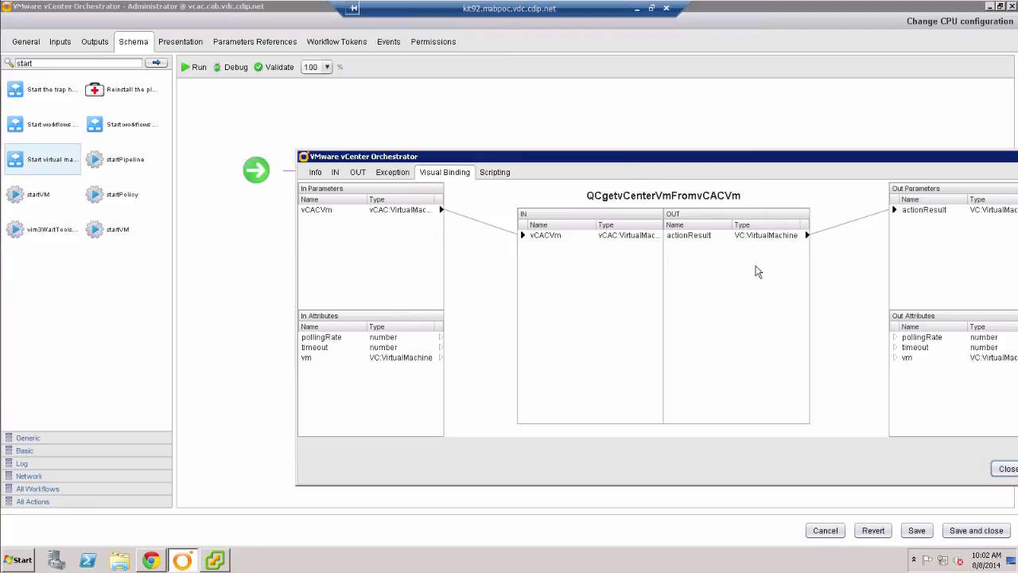
left_click_drag(847, 160, 782, 143)
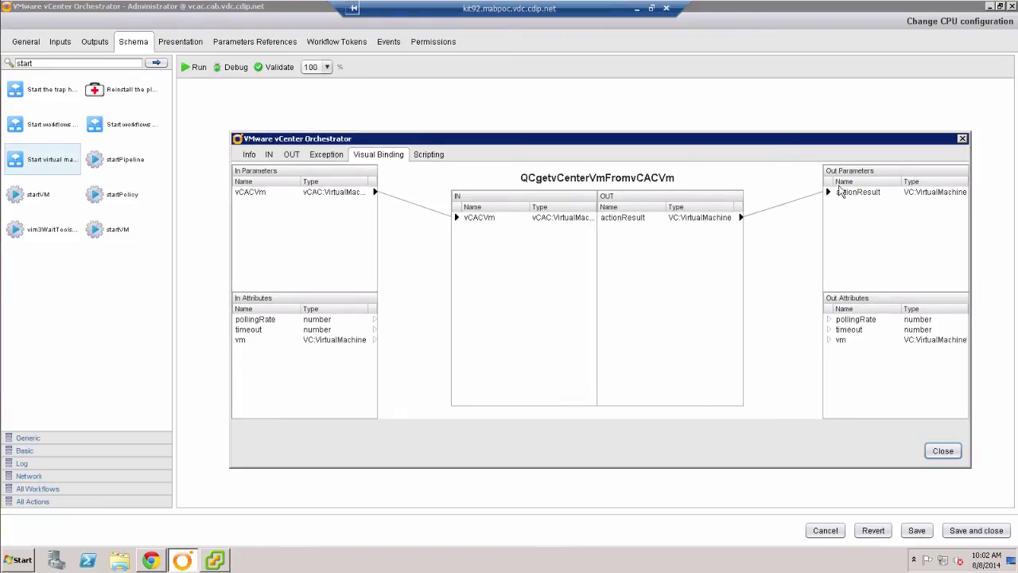
left_click(782, 208)
left_click_drag(741, 217, 830, 340)
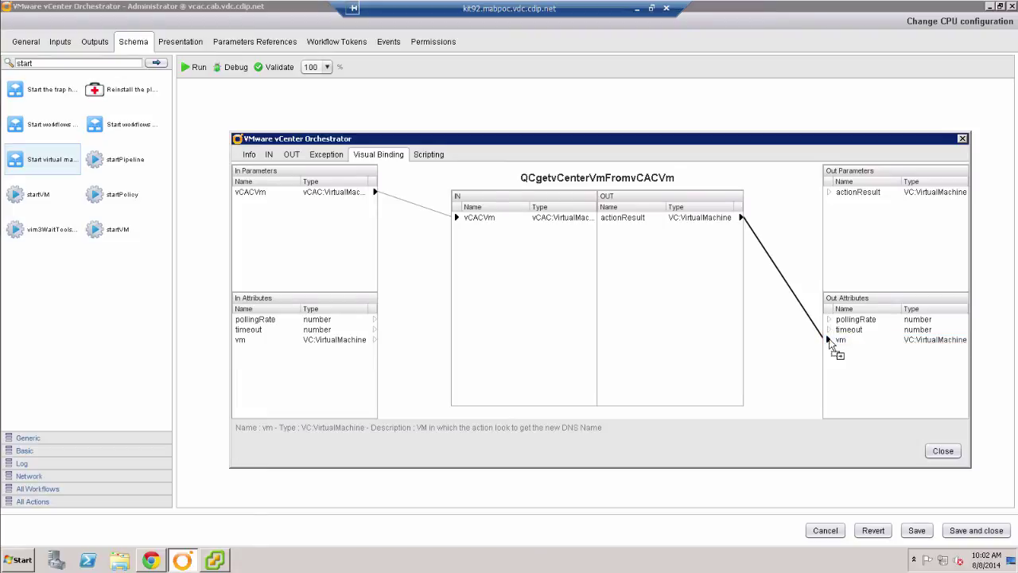
left_click(942, 451)
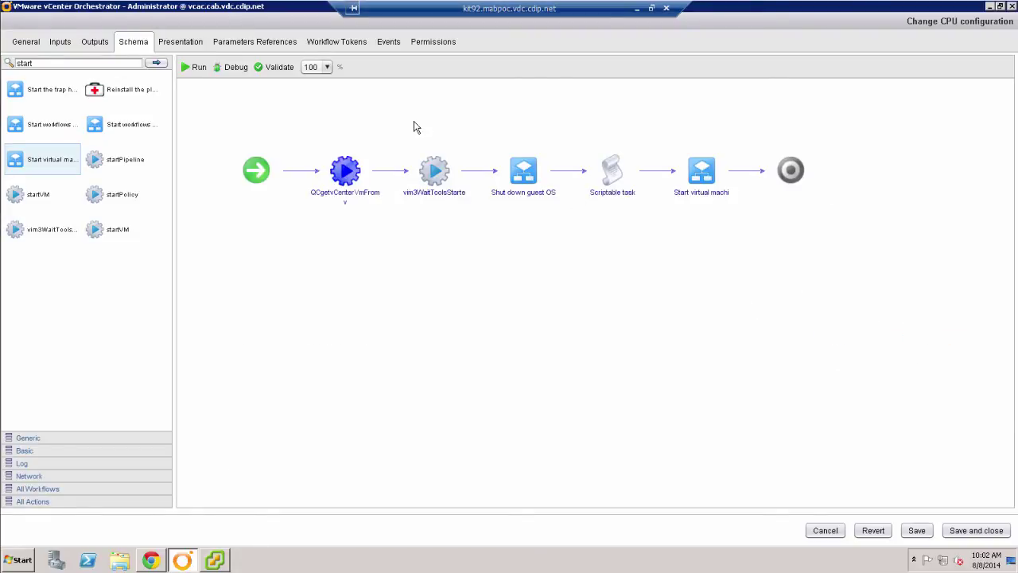
Step: Review the bindings of the vim3WaitToolsStarted and Shut down guest OS steps
left_click(435, 156)
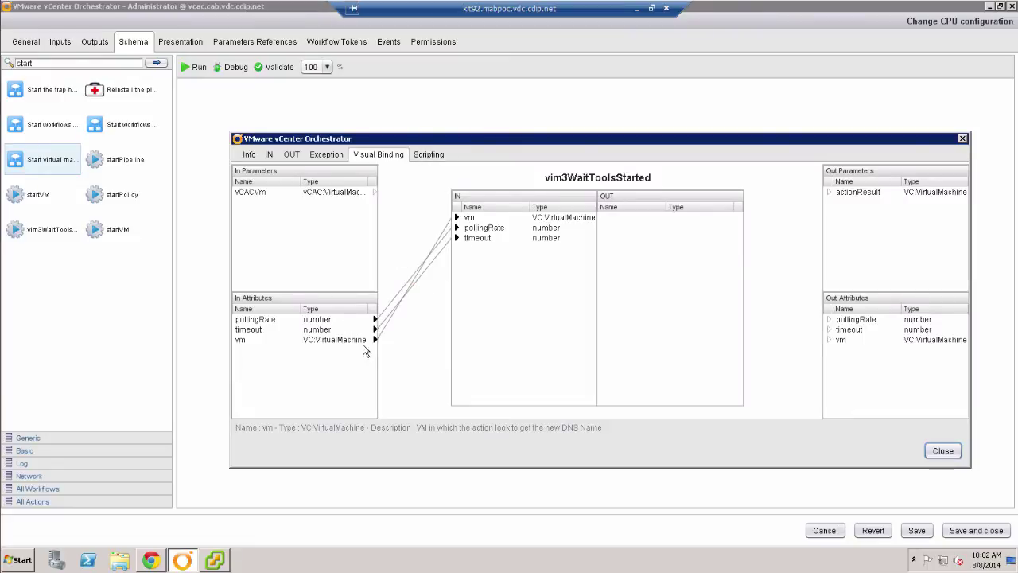
left_click(954, 450)
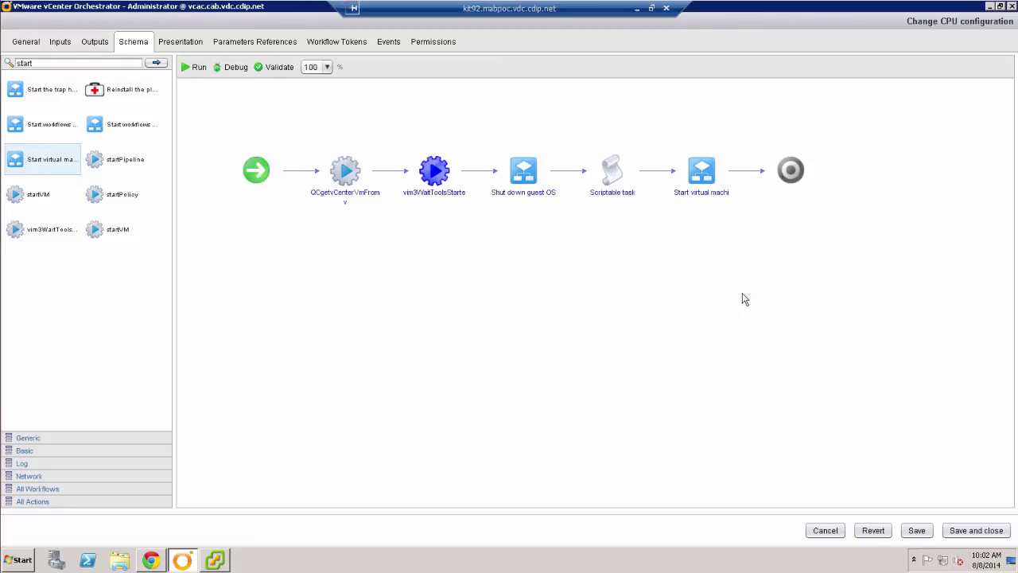
mouse_move(513, 169)
left_click(526, 146)
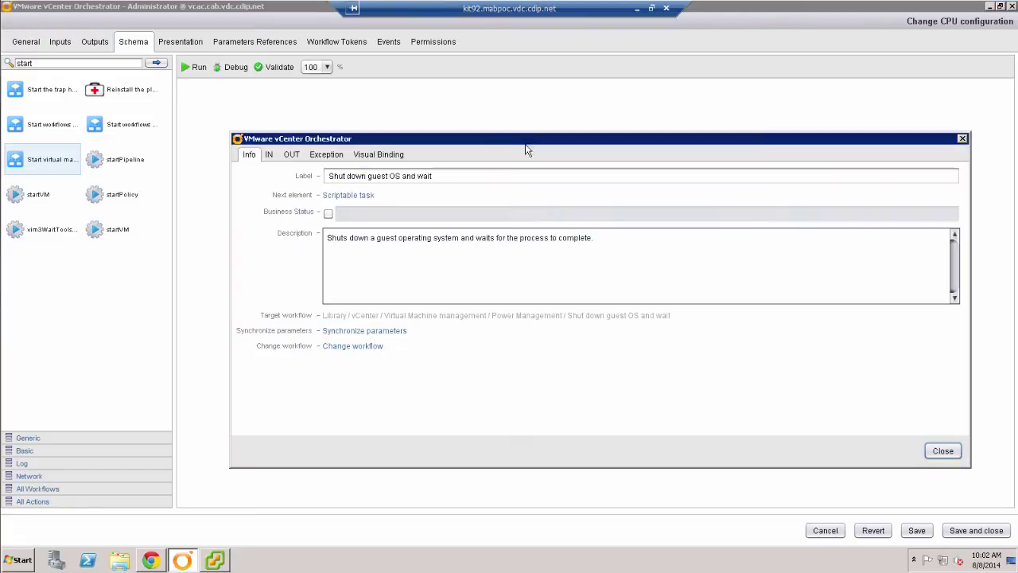
left_click(378, 154)
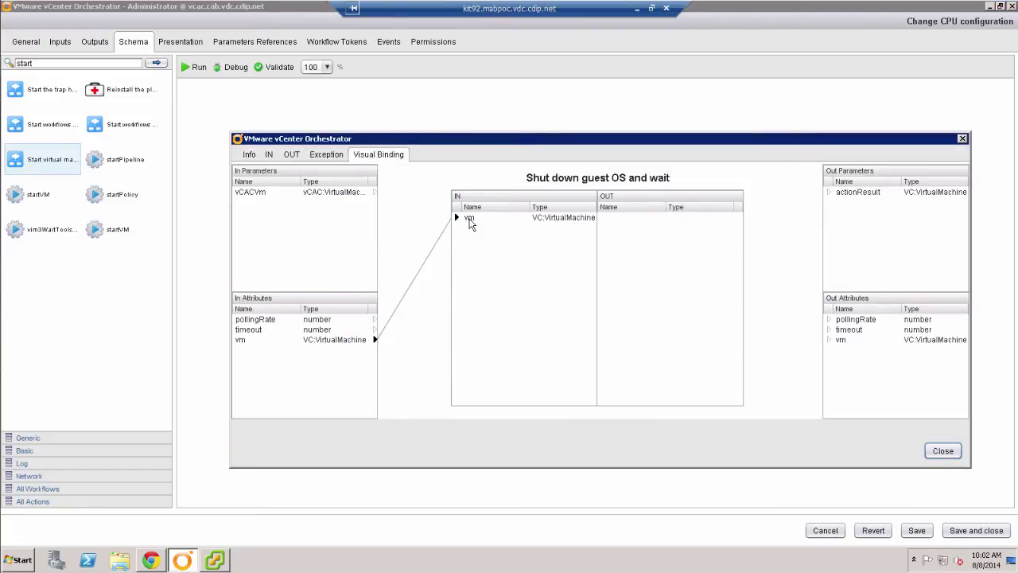
left_click(942, 451)
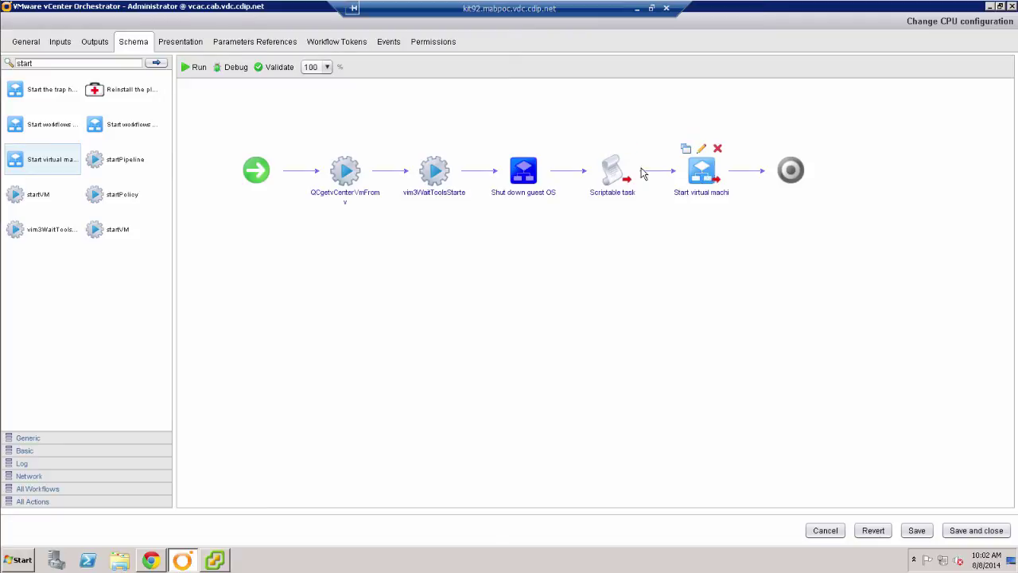
Step: Bind the vm attribute as the Scriptable task's input parameter and check its script
left_click(611, 148)
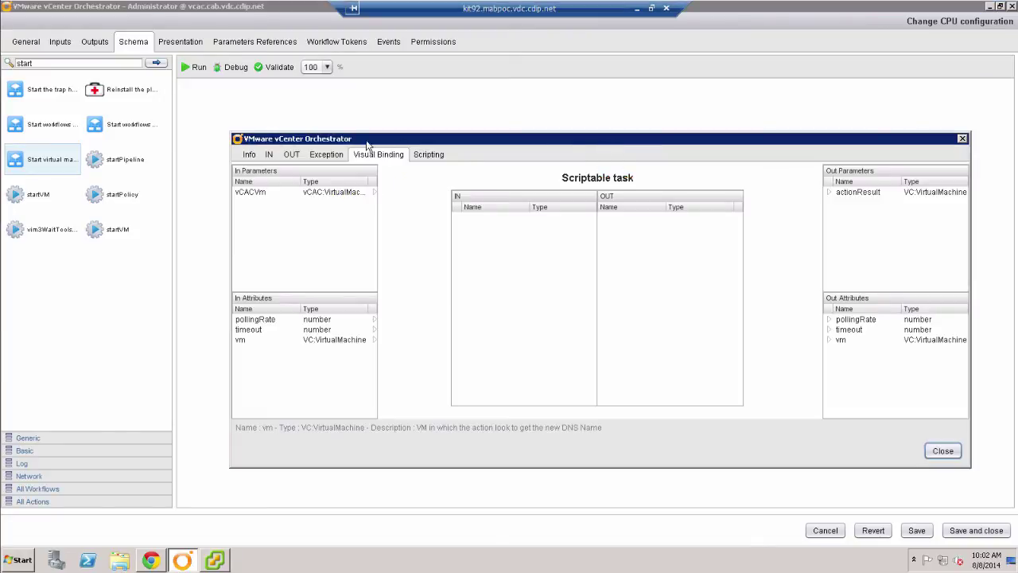
left_click(267, 155)
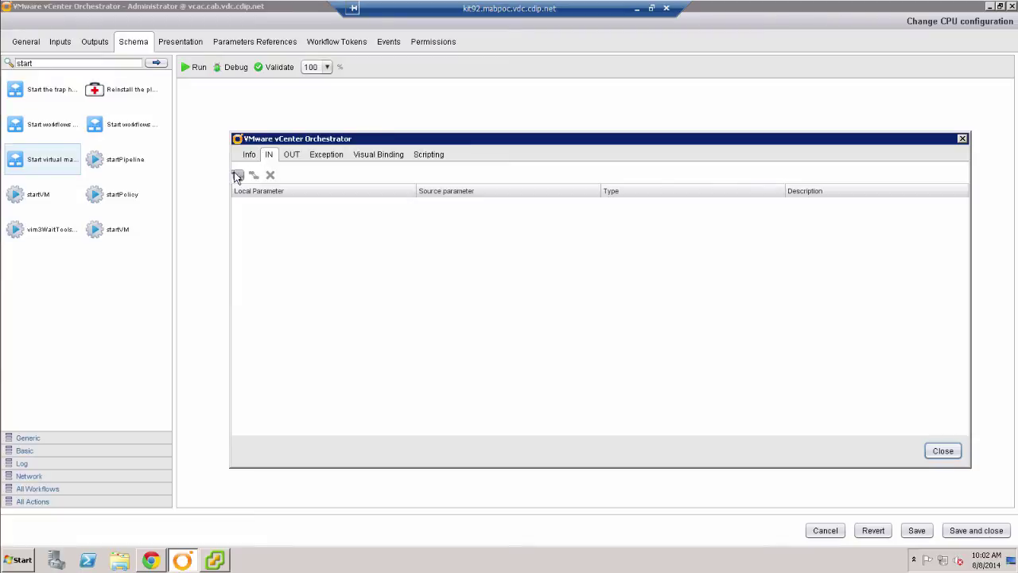
left_click(237, 175)
left_click(316, 269)
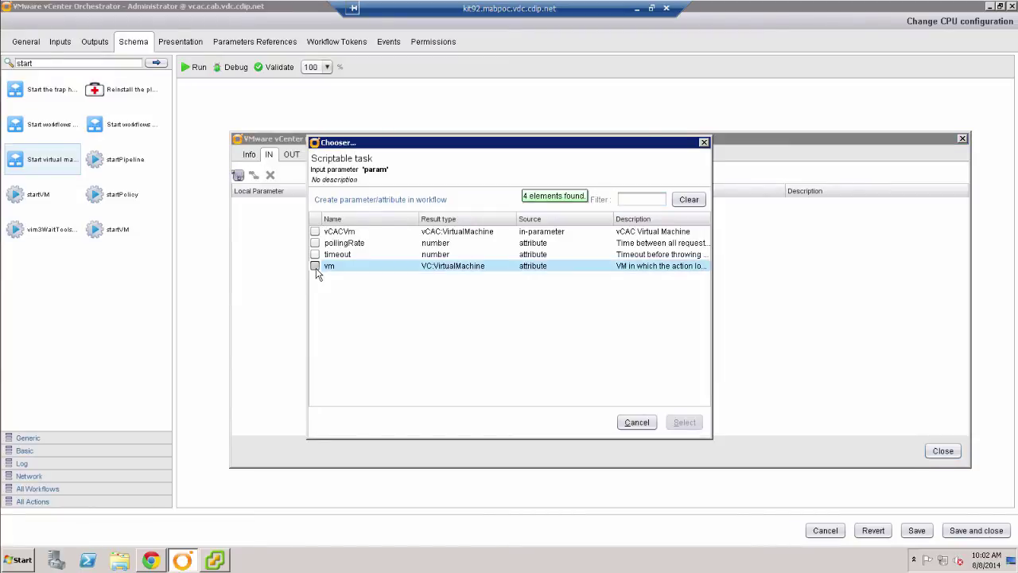
left_click(315, 267)
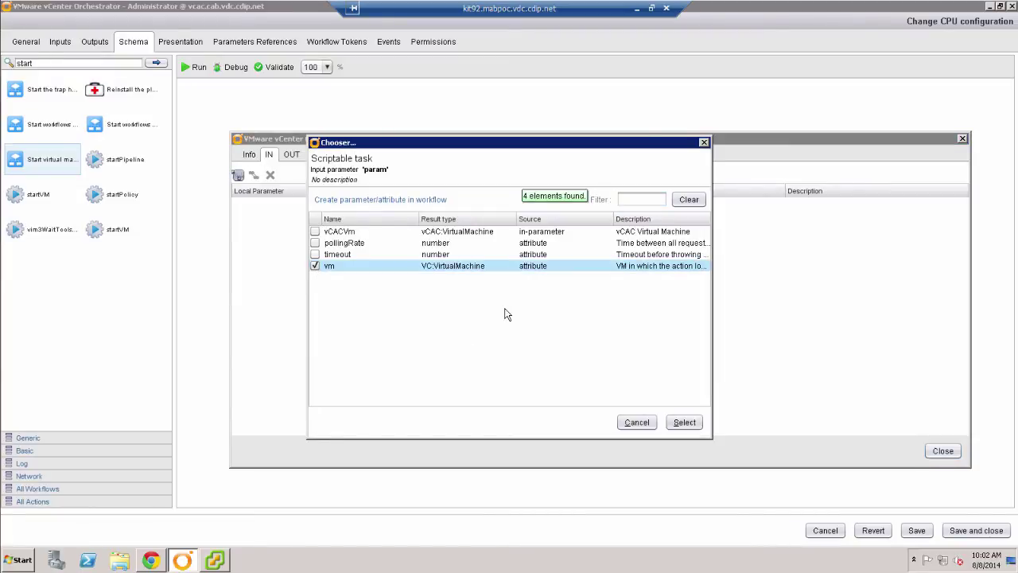
left_click(684, 422)
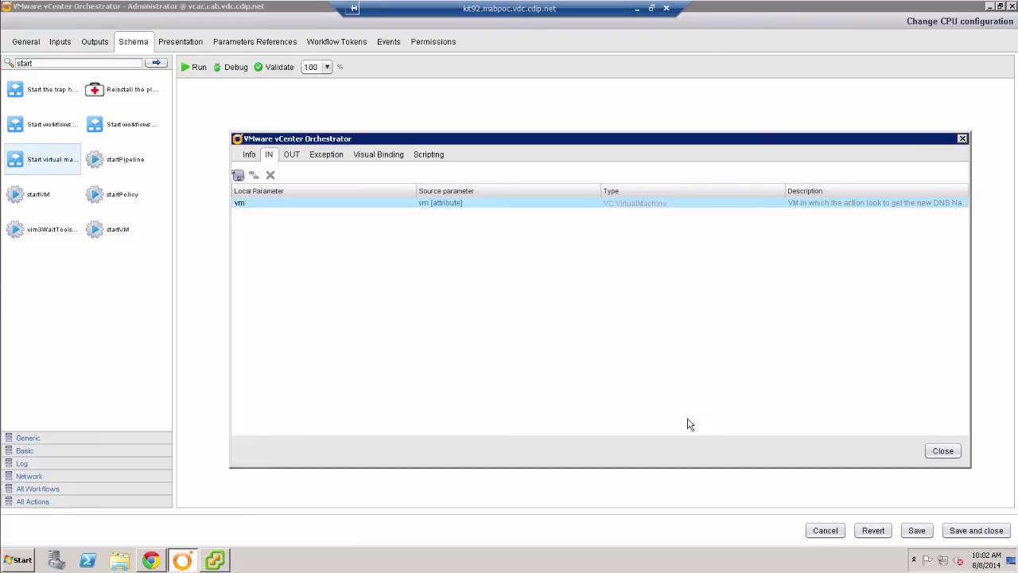
left_click(368, 159)
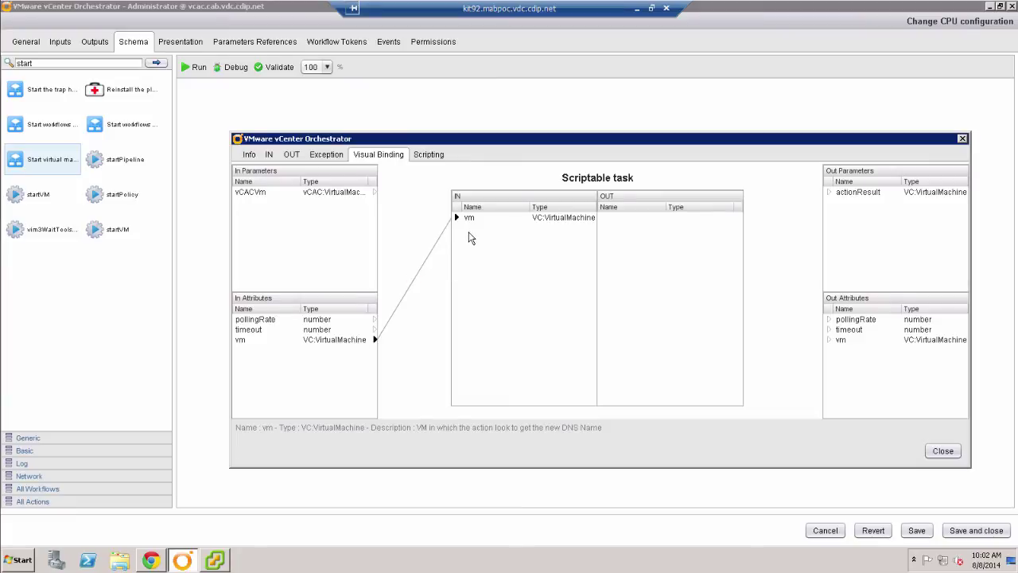
left_click(429, 155)
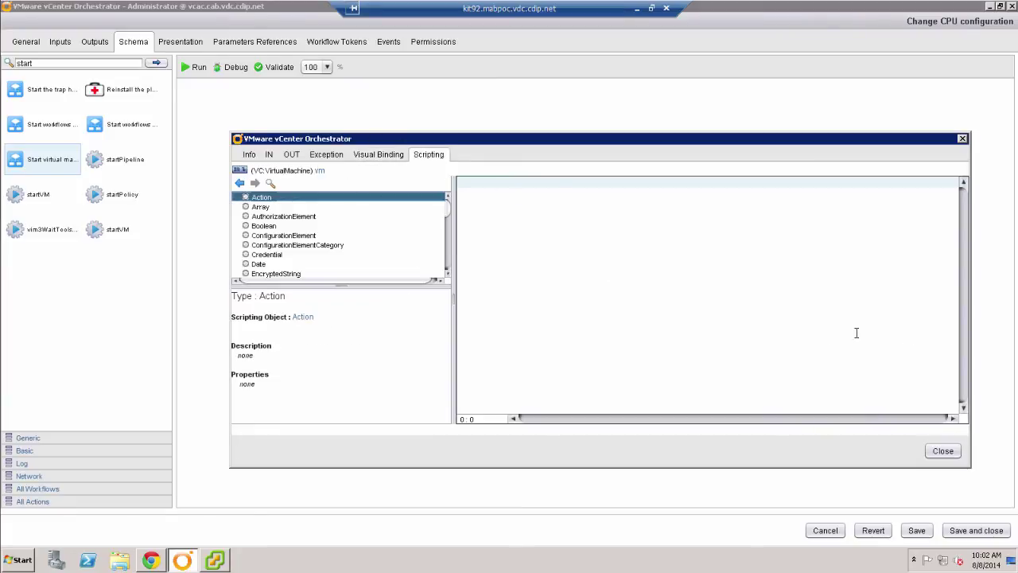
left_click(950, 458)
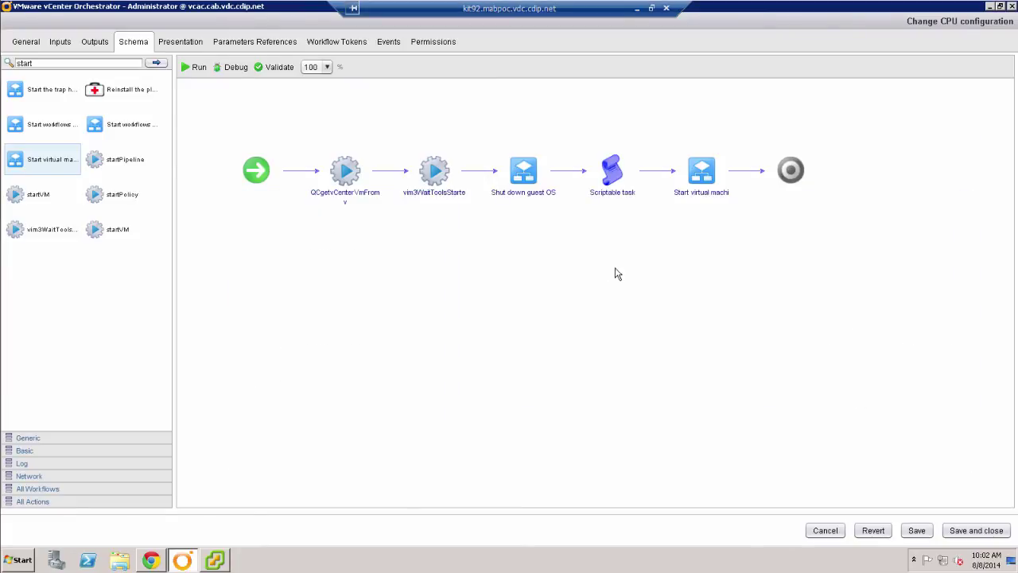
Step: Review the Start virtual machine and wait bindings, then minimize Orchestrator
left_click(701, 149)
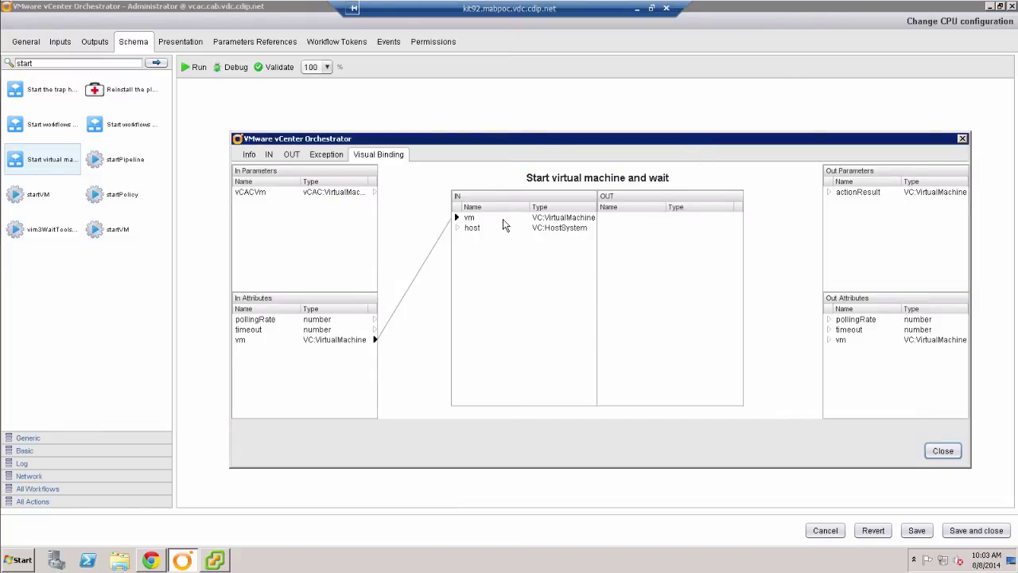
left_click(942, 451)
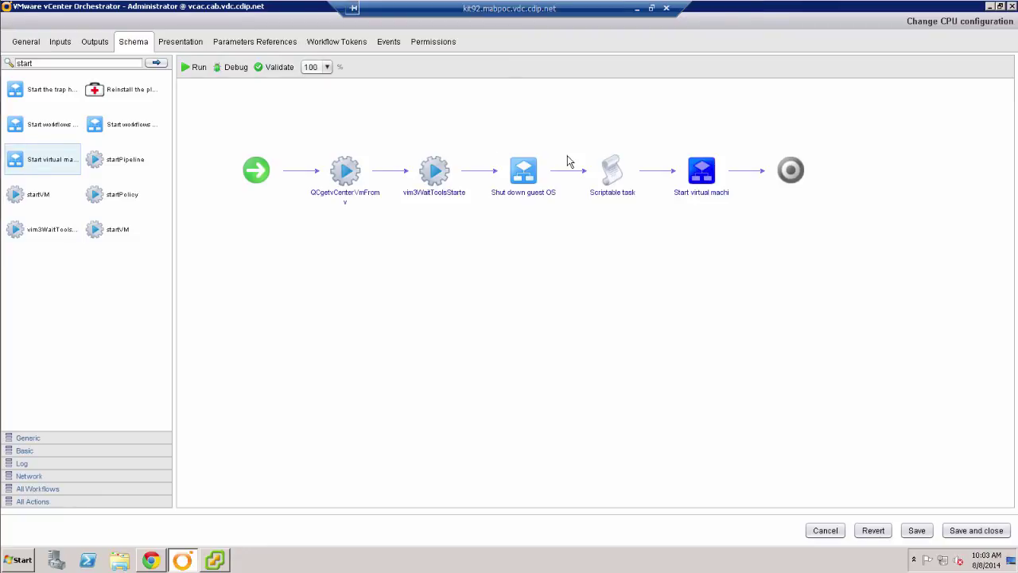
mouse_move(604, 182)
left_click(990, 7)
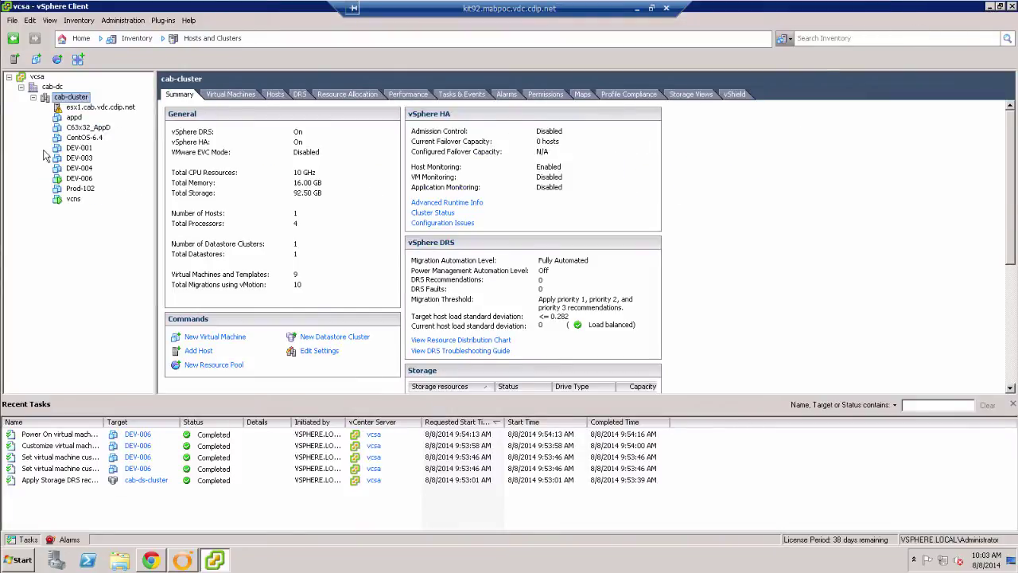
Step: Shut down DEV-006's guest OS from vSphere Client, then close the client
right_click(84, 179)
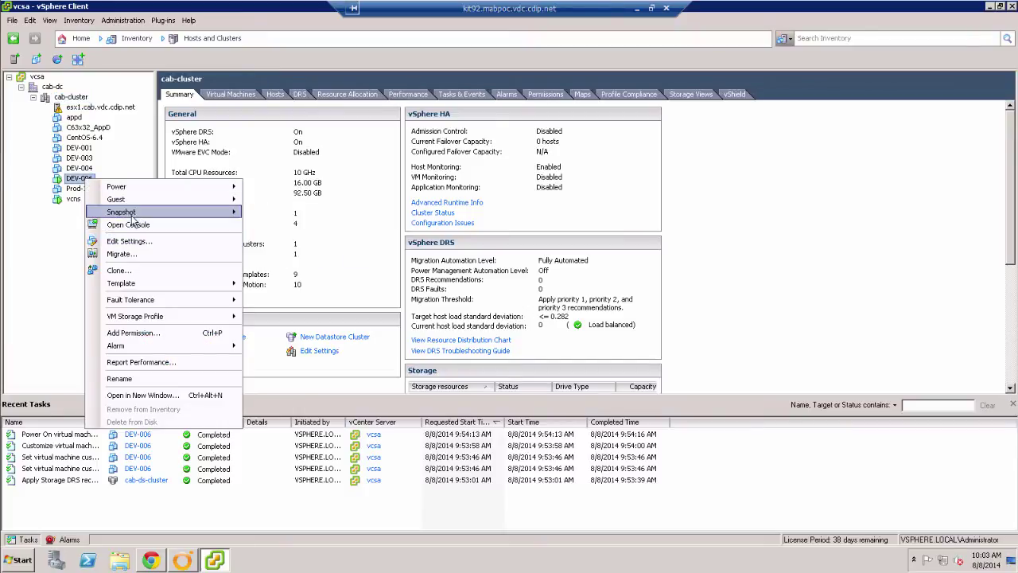
mouse_move(138, 207)
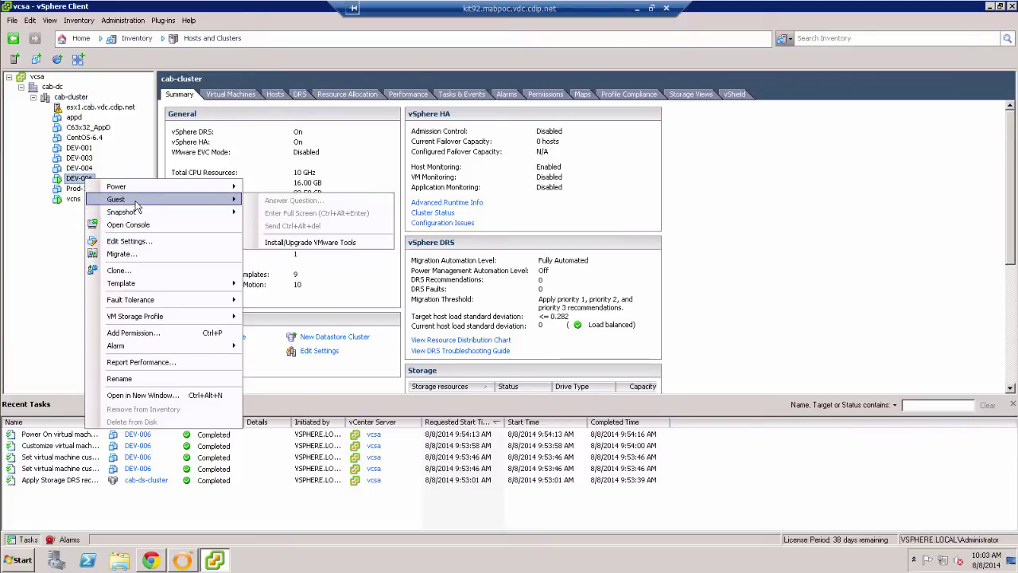
mouse_move(152, 185)
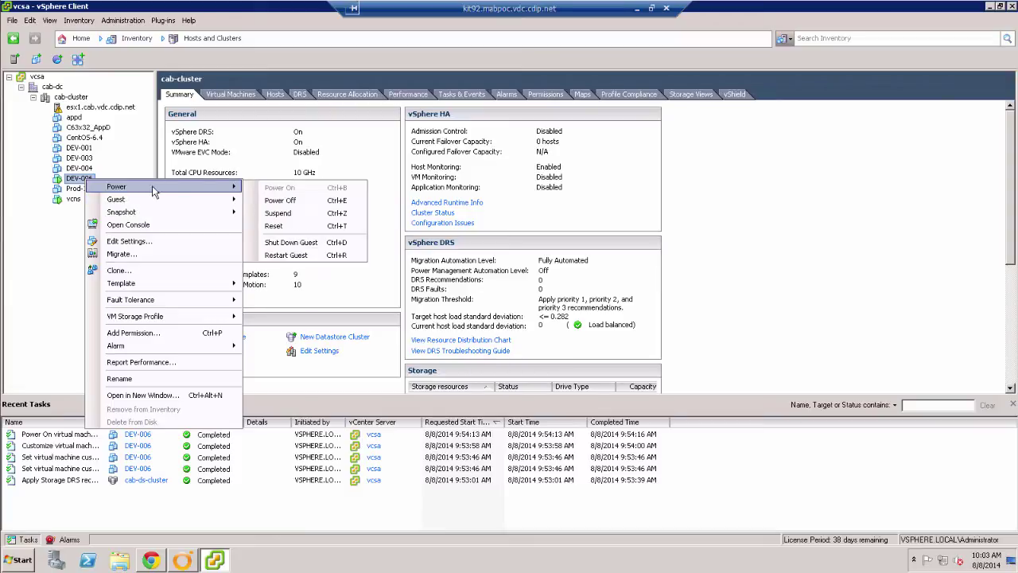
left_click(297, 246)
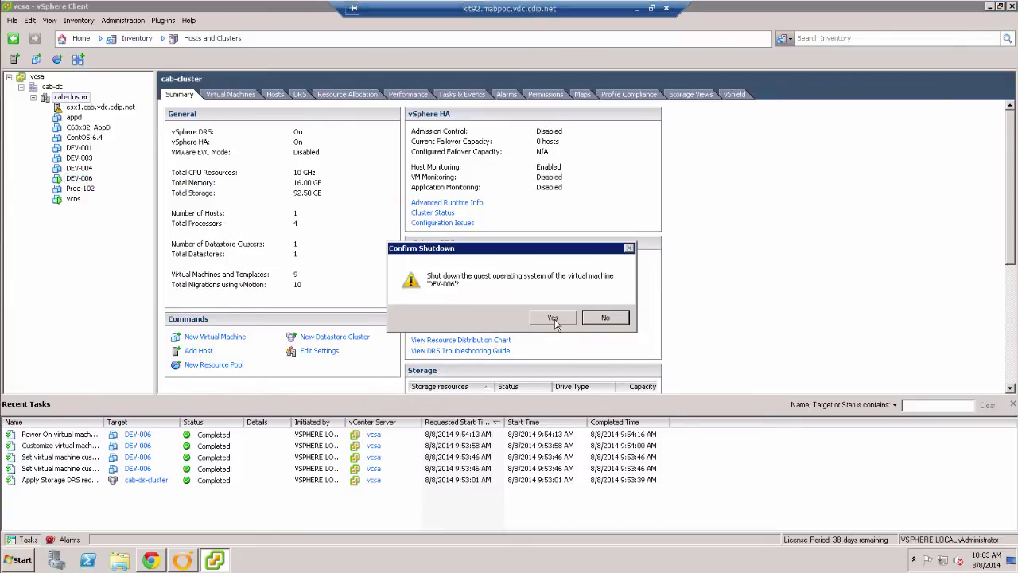
left_click(549, 321)
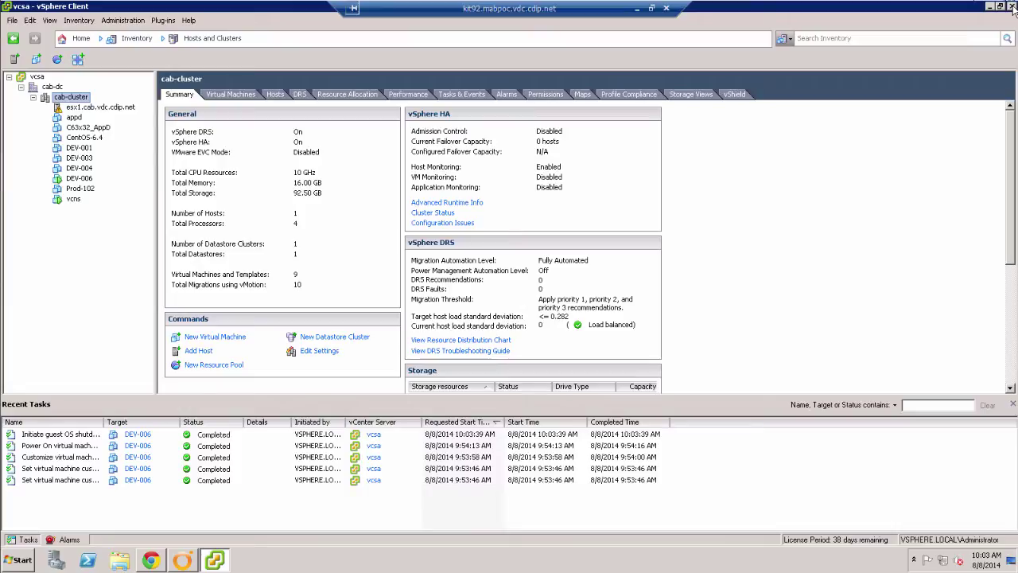
left_click(1011, 7)
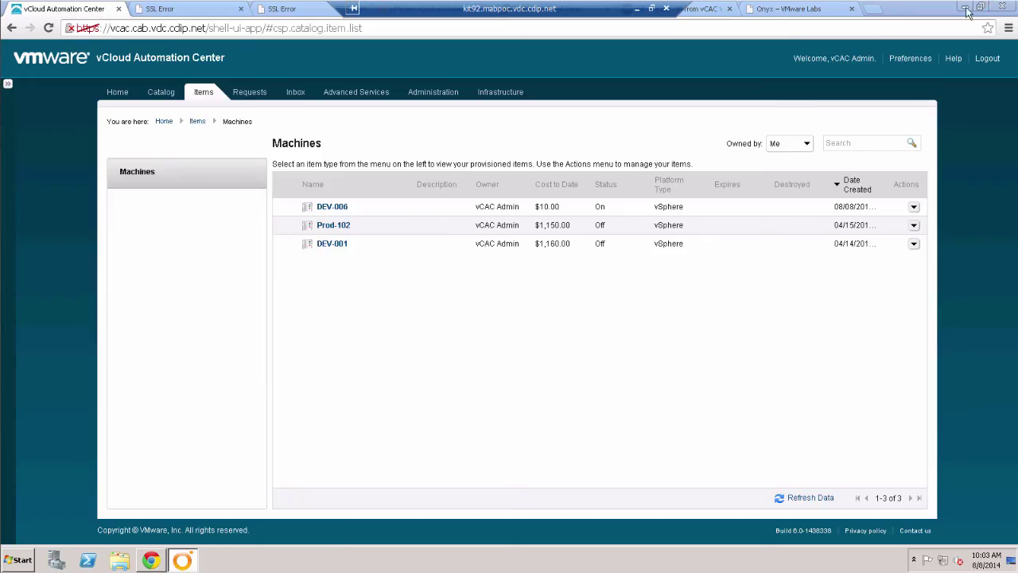
Step: Launch Onyx from the desktop's Onyx_2.2.5161.29309 folder, allowing it to run and accepting the licence
left_click(965, 7)
double_click(24, 302)
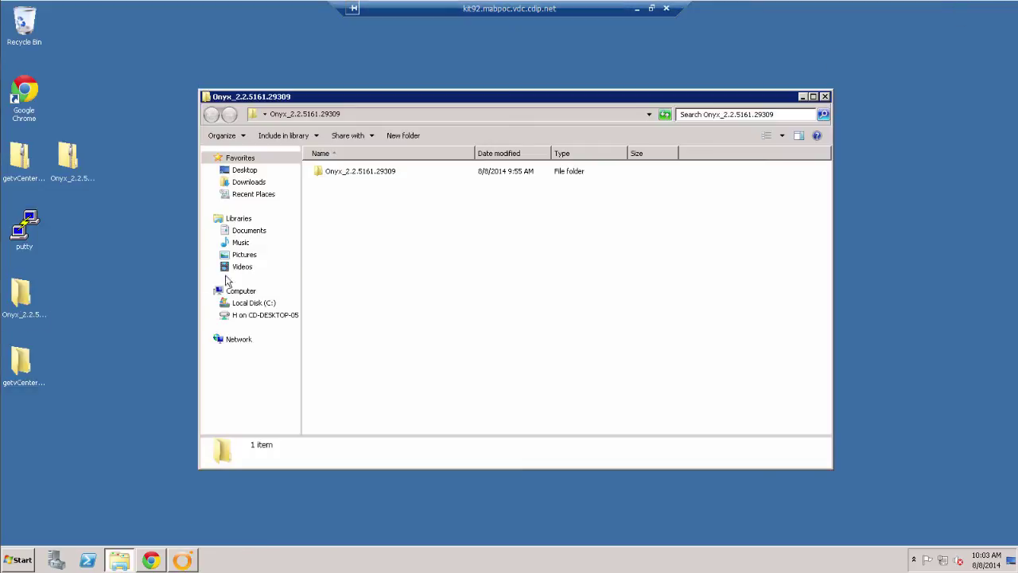
double_click(345, 173)
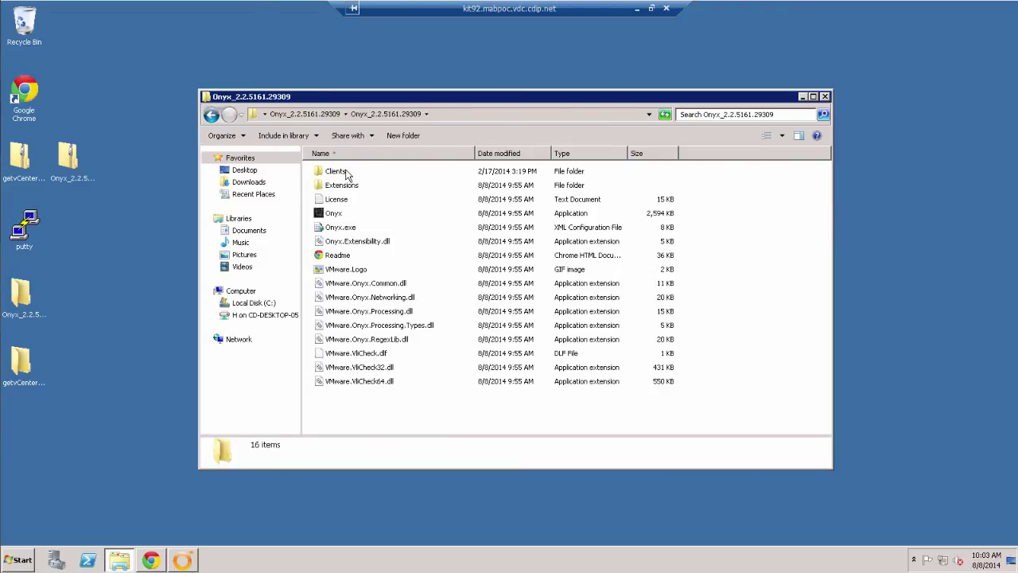
left_click(332, 219)
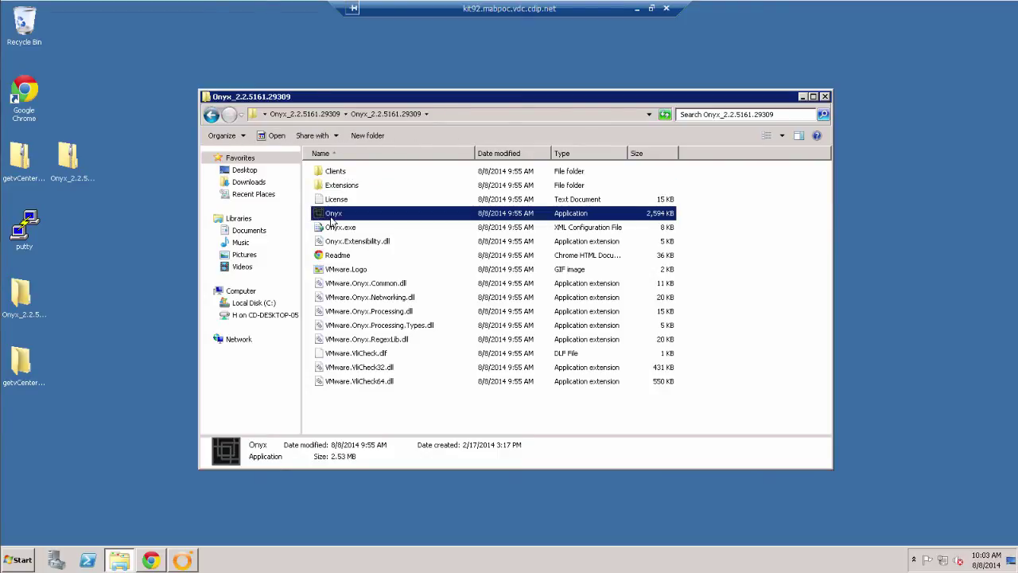
double_click(332, 220)
left_click(527, 292)
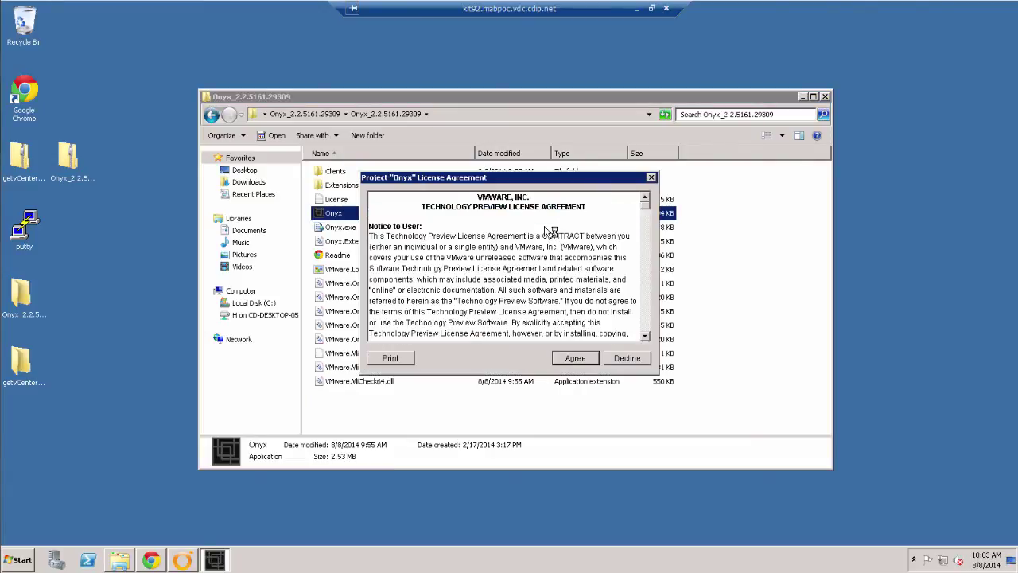
left_click(575, 362)
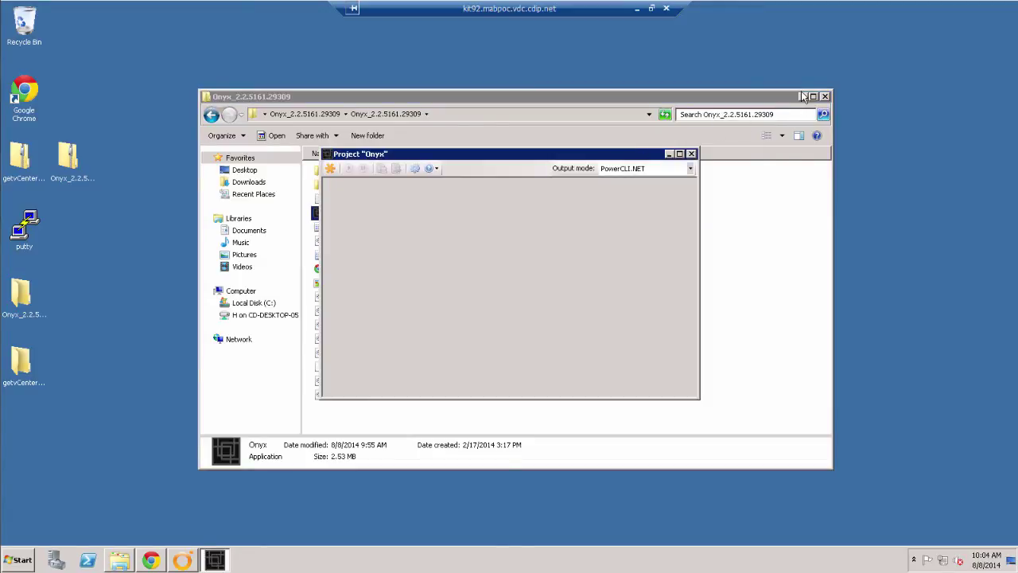
left_click(803, 96)
Step: Set Onyx output to vCO JavaScript and connect to vcsa.cab-vdc.cdip.net with administrator credentials, launching a client
left_click(689, 170)
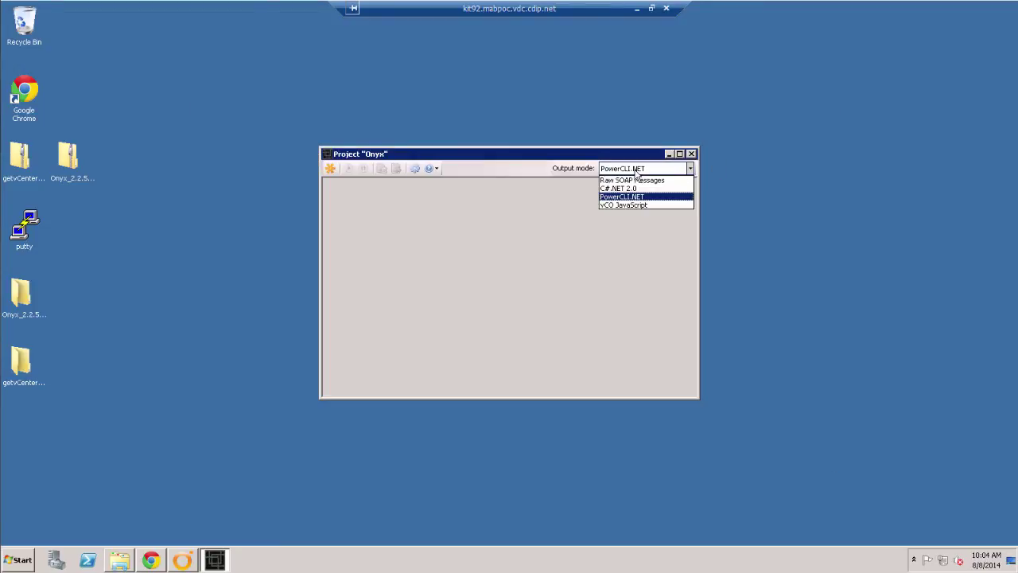
left_click(622, 206)
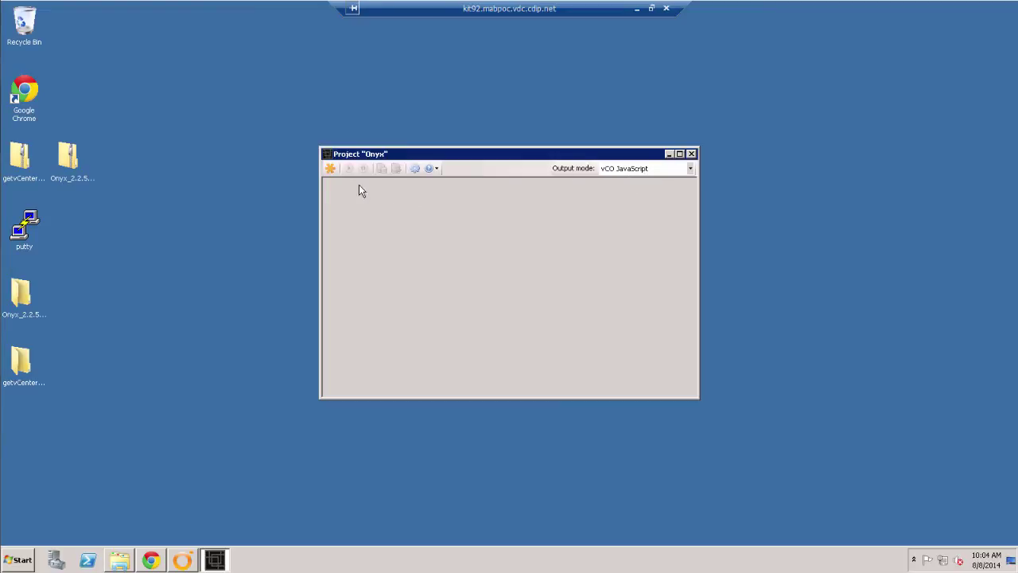
left_click(329, 168)
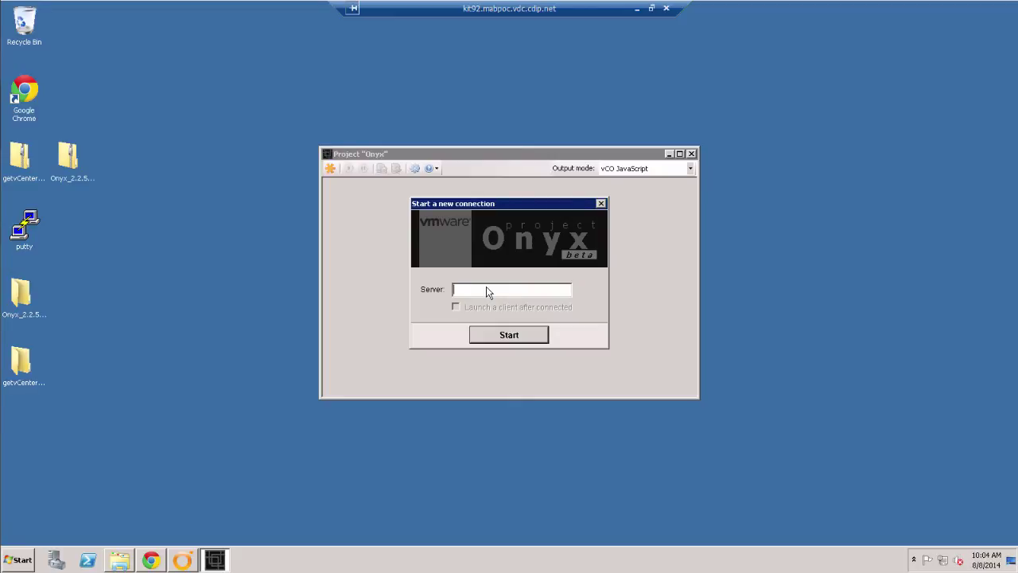
type("vcsa.cab-vdc.cdip.net")
left_click(455, 306)
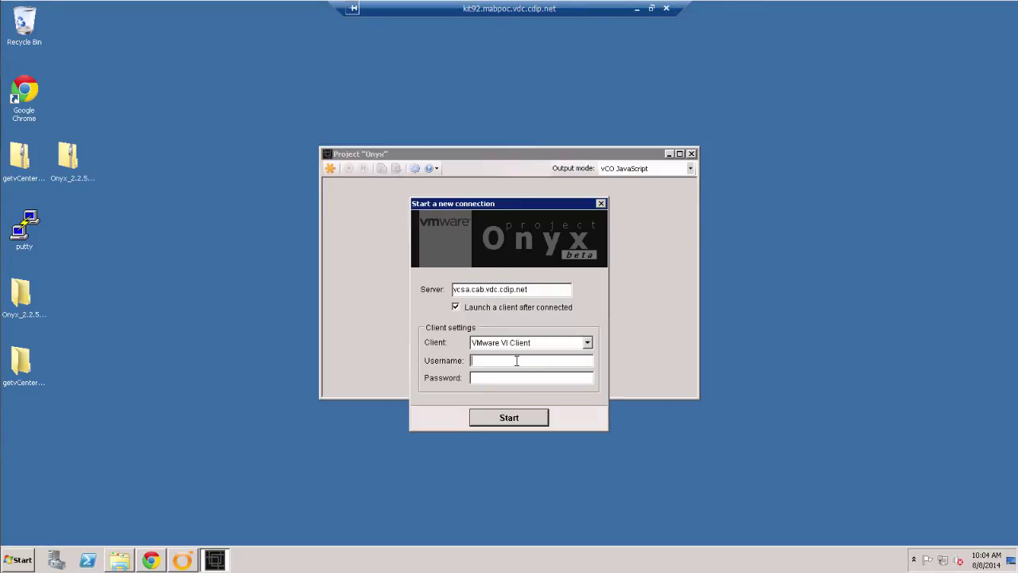
type("administrator@vsphere.locla")
key("Tab")
key("BackSpace")
key("BackSpace")
type("al••••••••••")
key("Return")
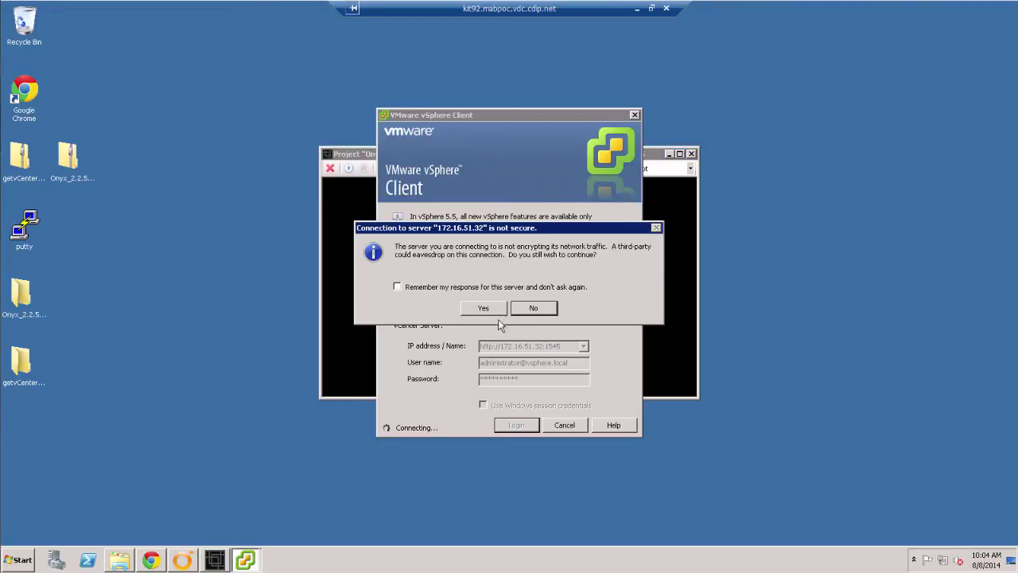
Step: Accept the unencrypted connection, select DEV-006, and start Onyx capturing vSphere calls
left_click(479, 307)
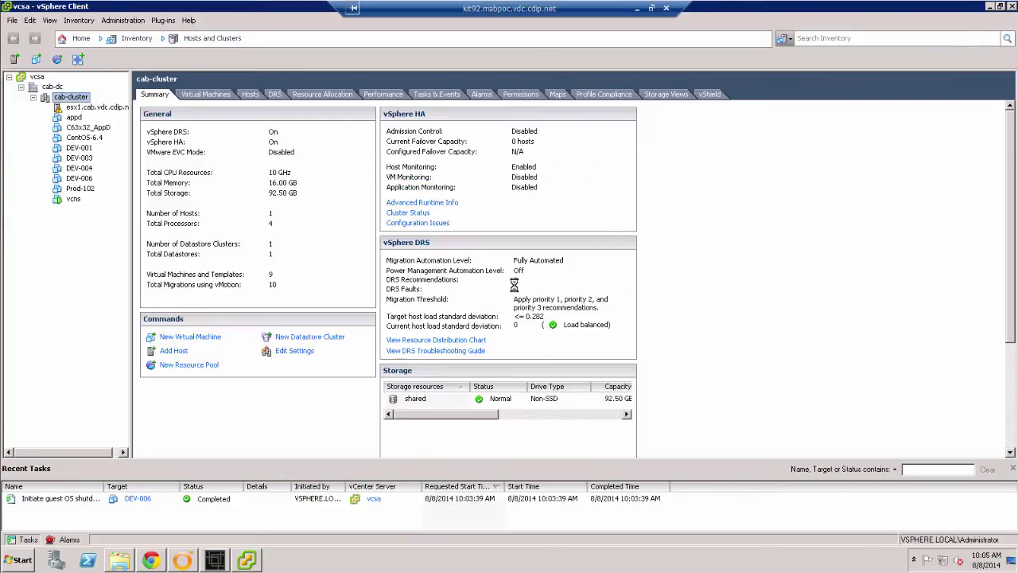
left_click(78, 178)
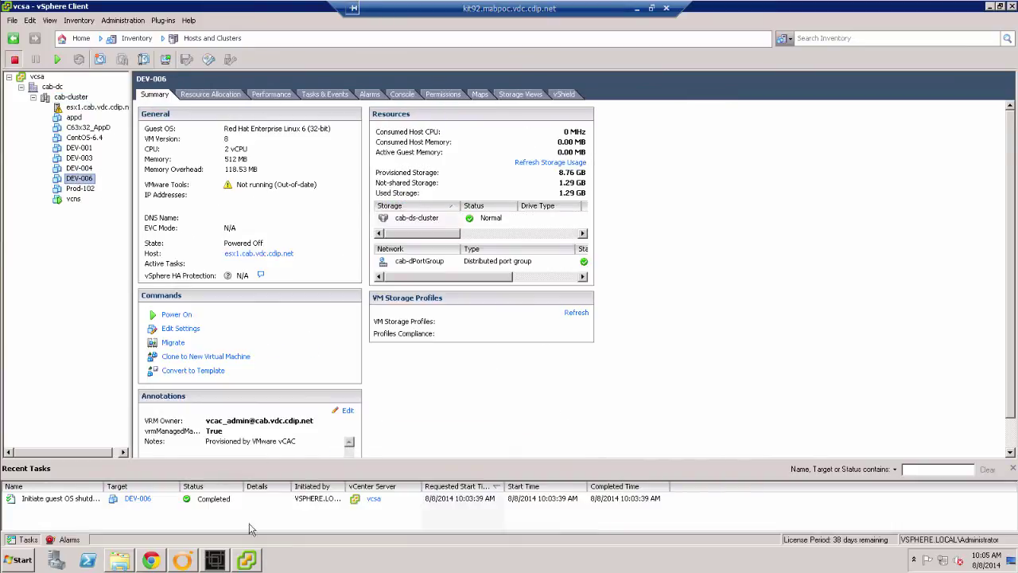
left_click(215, 560)
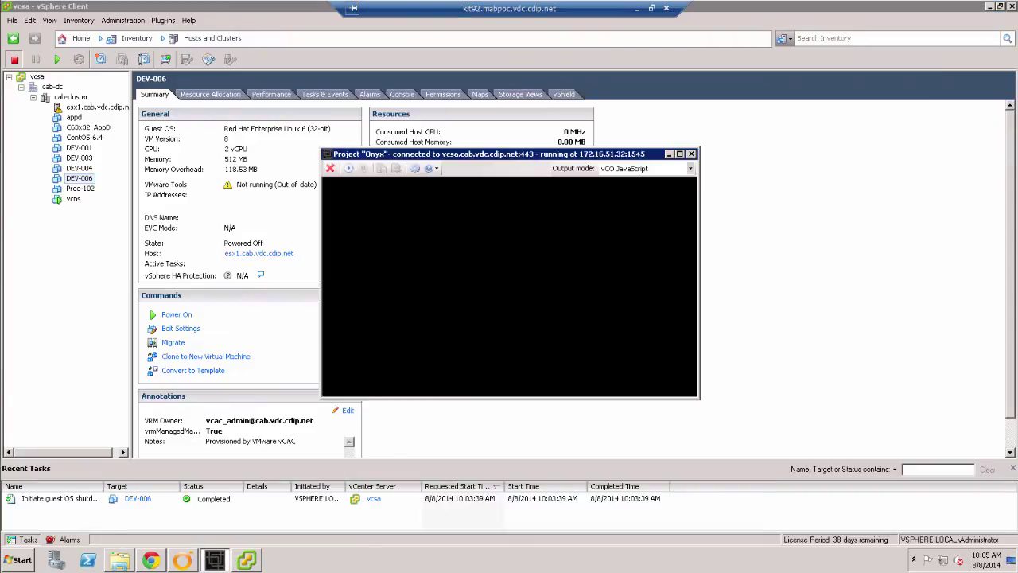
left_click(349, 169)
left_click(79, 183)
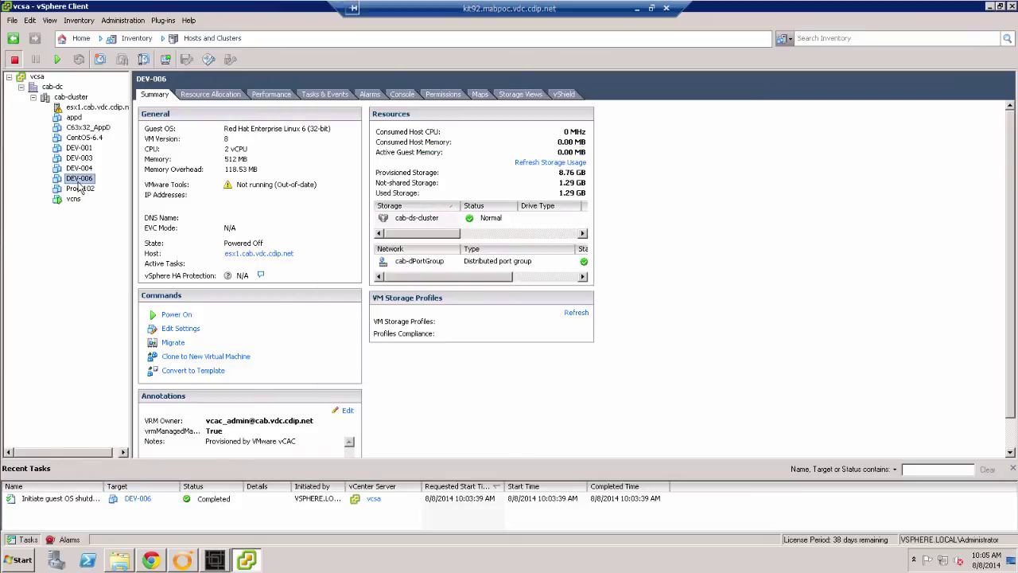
Step: Reconfigure DEV-006's CPUs to 1 virtual socket with 2 cores per socket
right_click(79, 184)
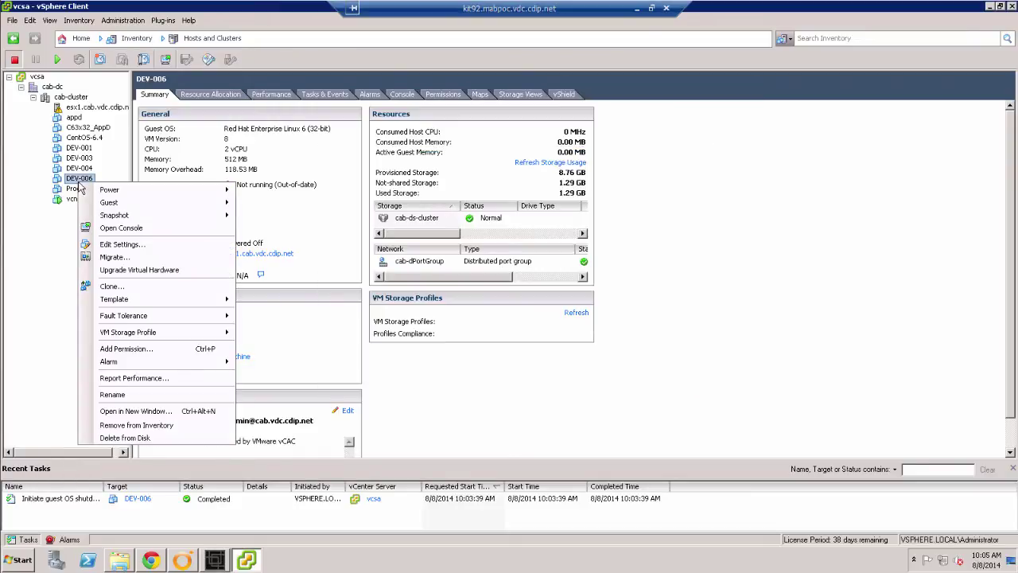
left_click(124, 246)
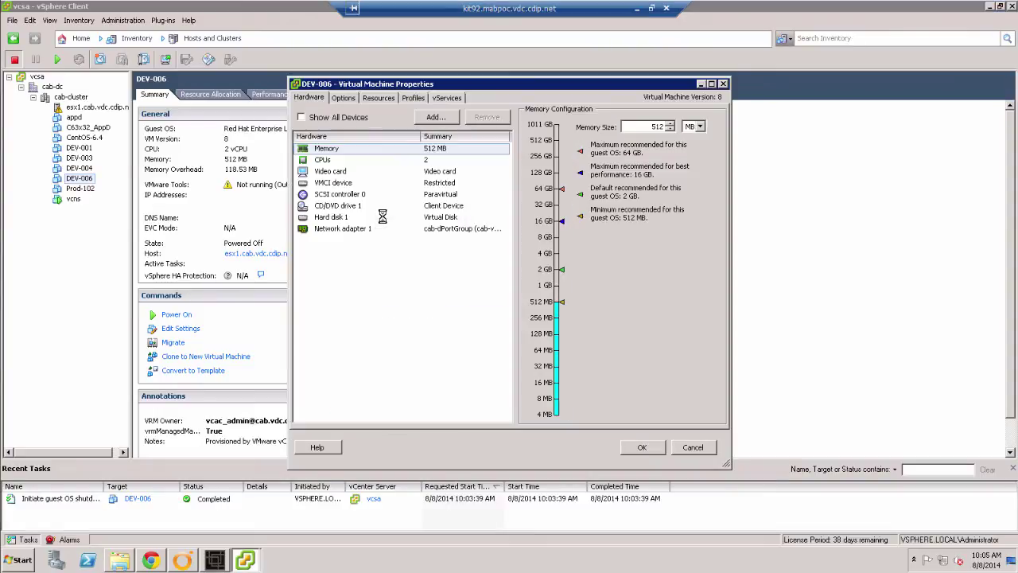
left_click(336, 161)
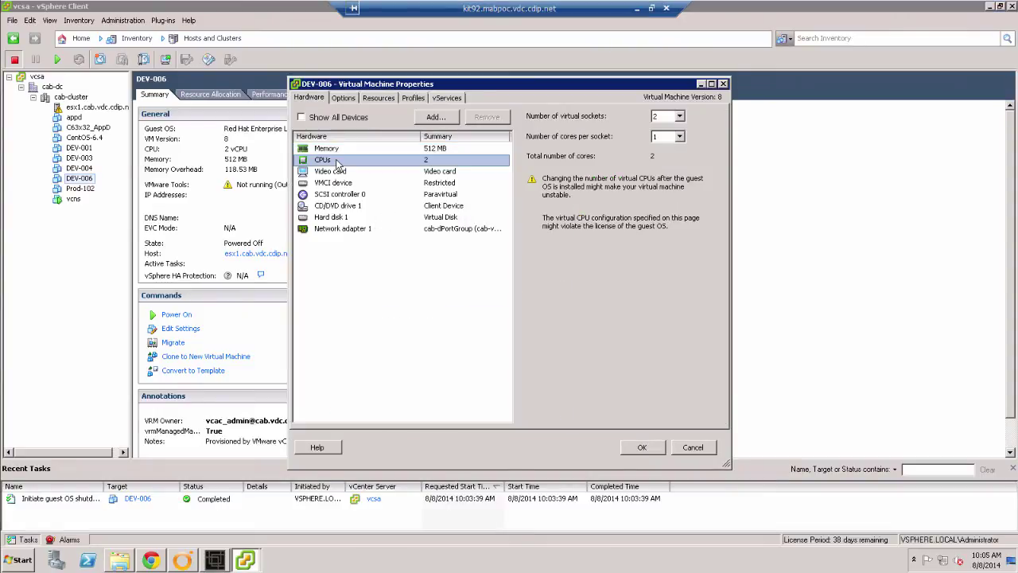
left_click(679, 116)
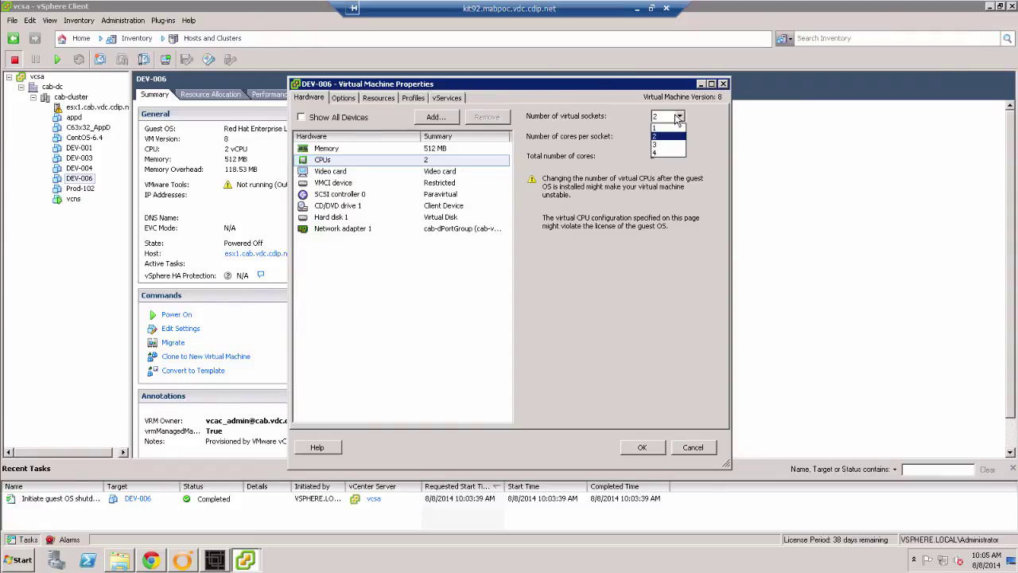
left_click(667, 127)
left_click(666, 139)
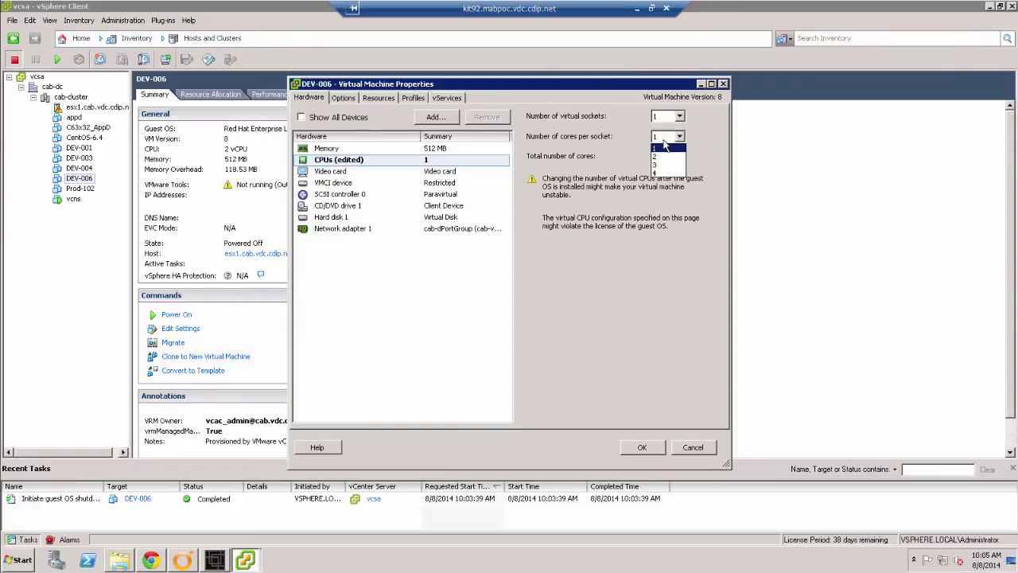
left_click(666, 156)
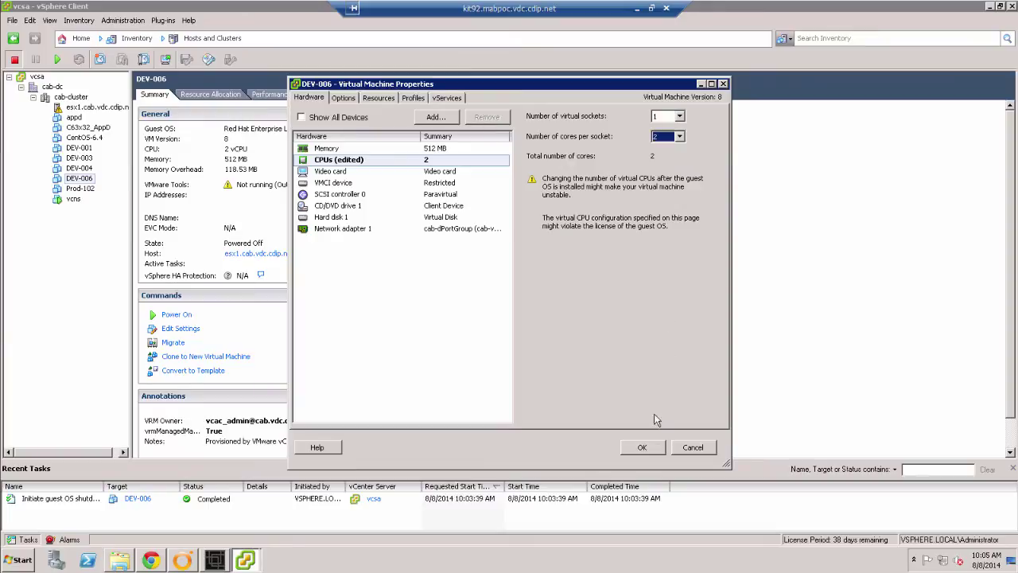
left_click(644, 446)
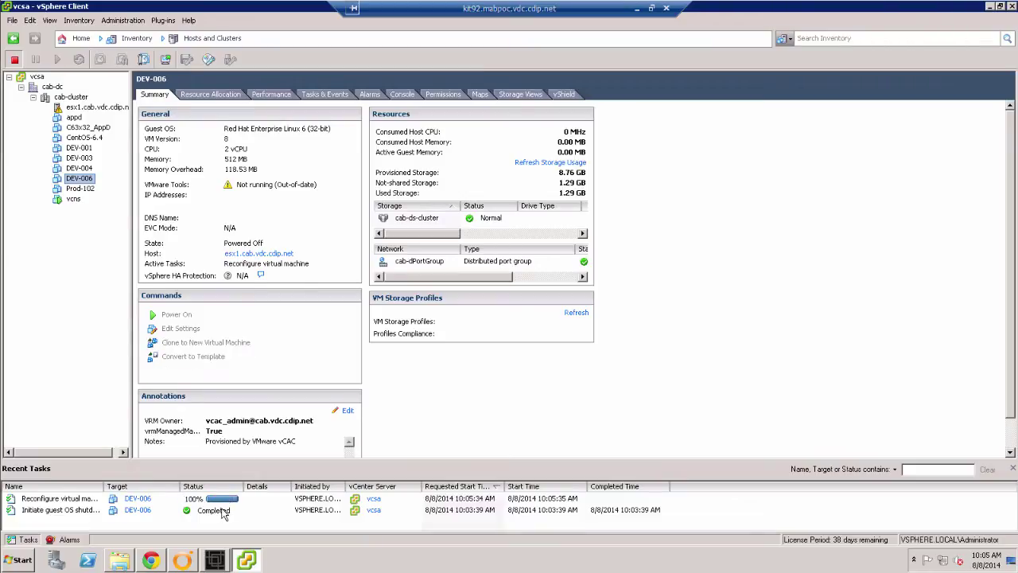
left_click(215, 560)
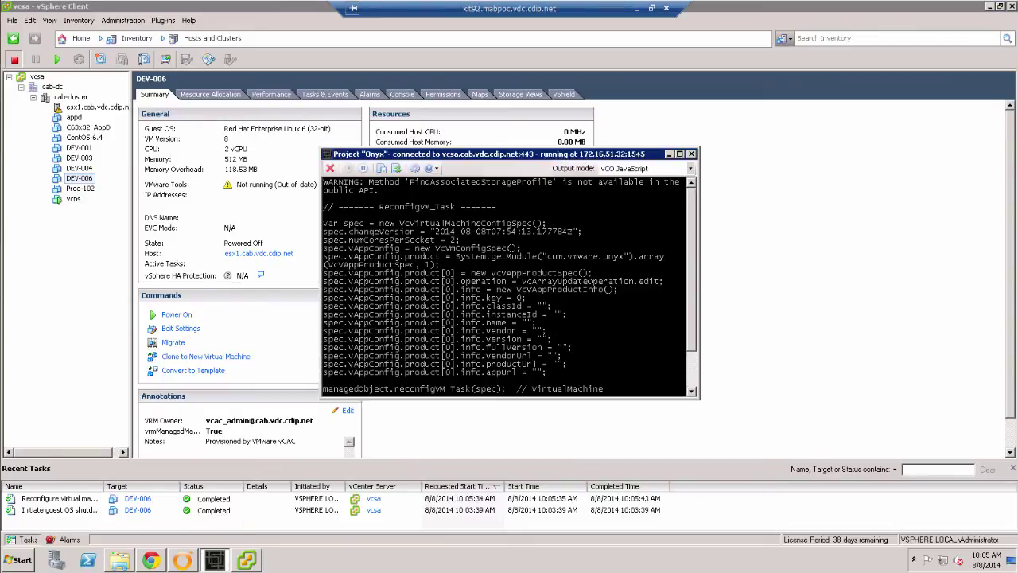
Step: Stop the Onyx recording and copy the captured ReconfigVM_Task script
left_click(362, 169)
left_click_drag(323, 225, 607, 396)
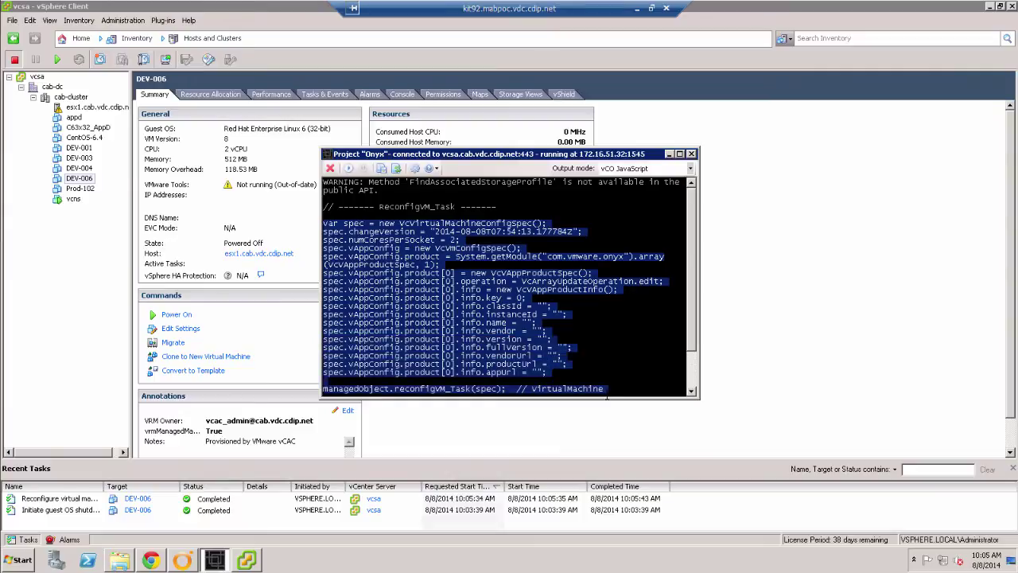
right_click(364, 285)
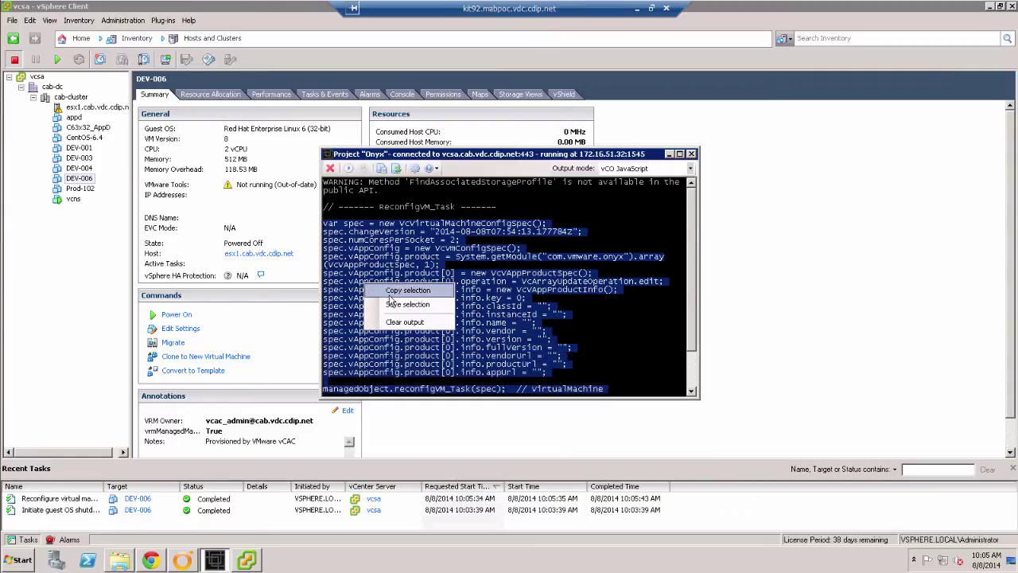
left_click(389, 296)
left_click(179, 563)
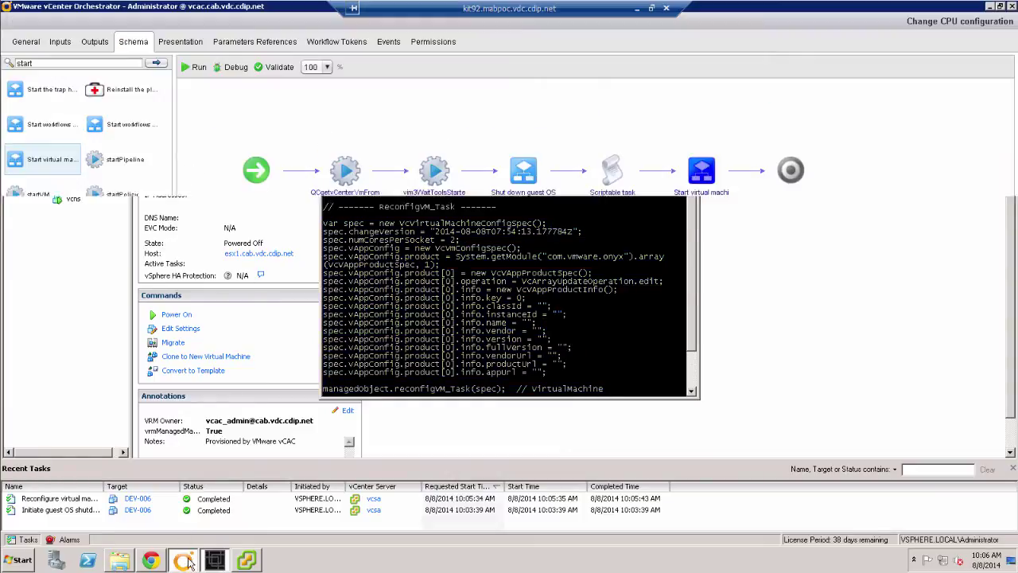
Step: Paste the captured Onyx script into the Scriptable task's script
left_click(611, 149)
right_click(625, 207)
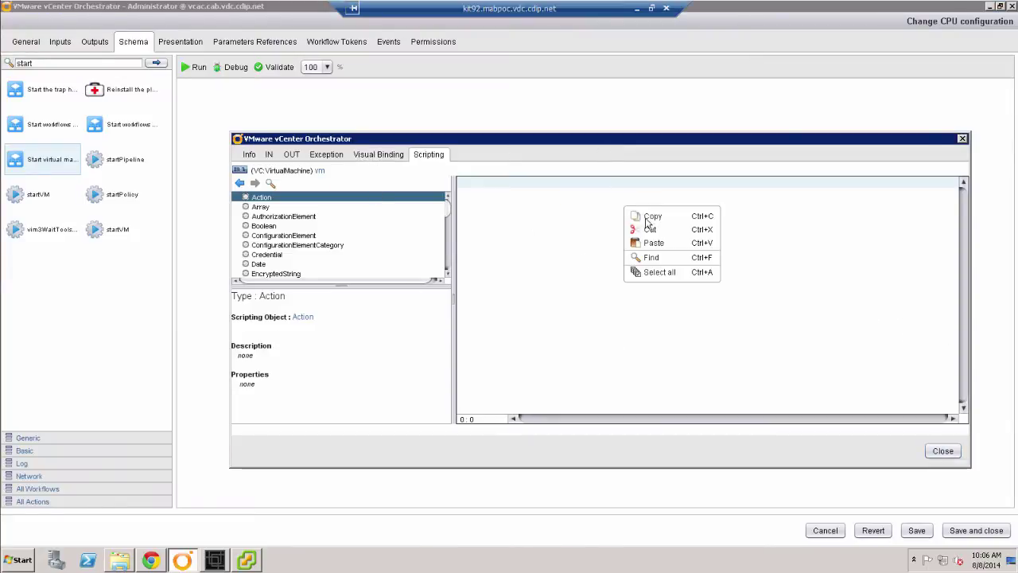
left_click(660, 242)
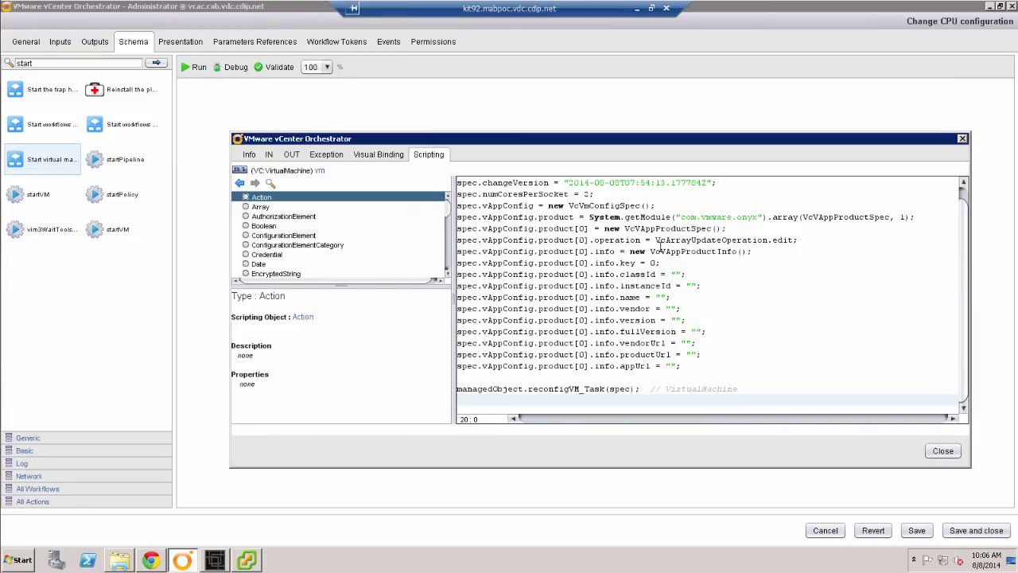
Step: Remove 'var' and the changeVersion line, and replace managedObject with vm
key("ctrl+Home")
key("Delete")
key("Delete")
key("Delete")
key("Delete")
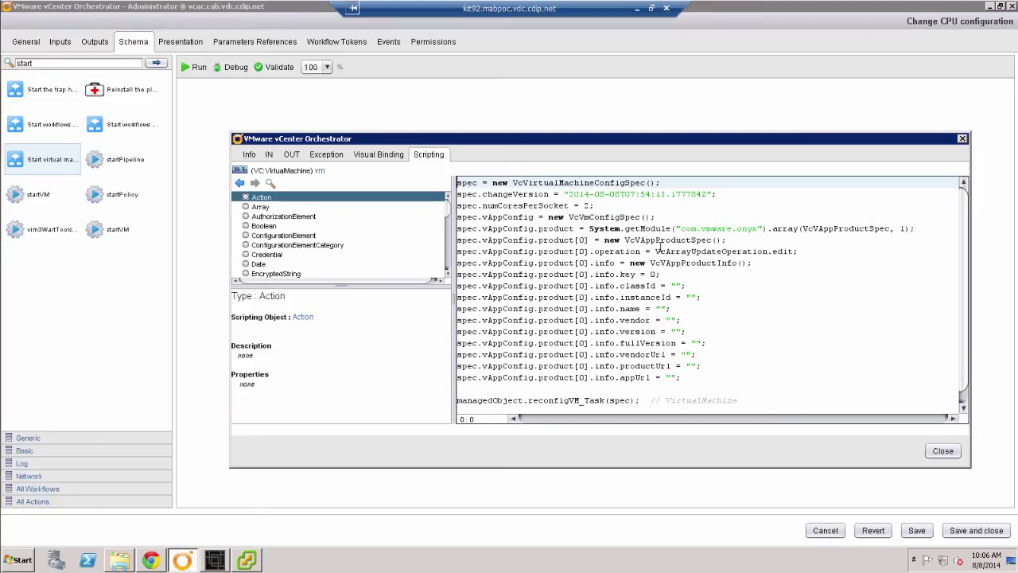
key("Down")
key("shift+End")
key("Delete")
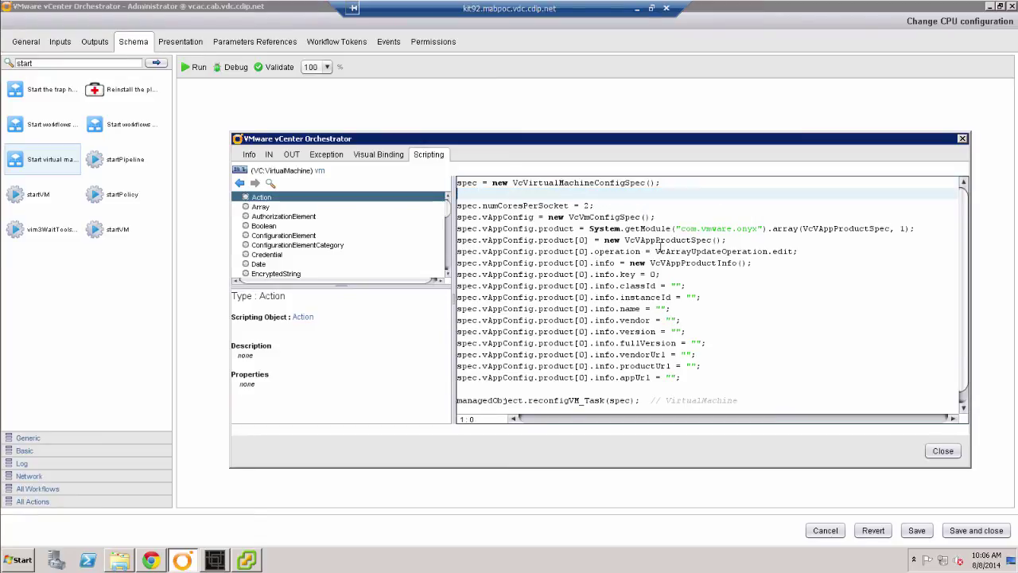
key("Delete")
key("Down")
key("Down")
key("Down")
key("Down")
key("Down")
key("Down")
key("Down")
key("Down")
key("Down")
key("Down")
key("Down")
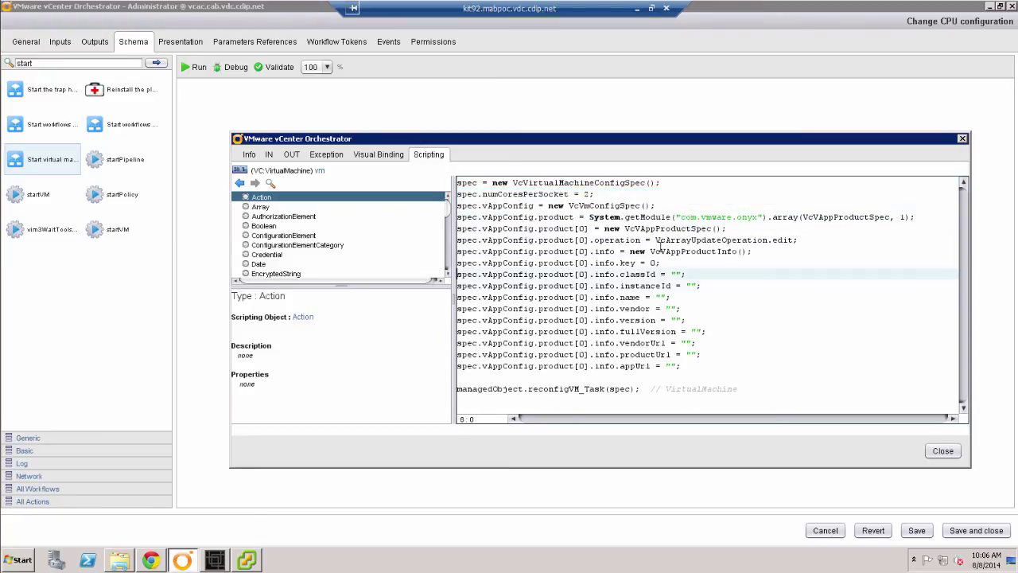
key("Down")
key("Down")
key("Down")
key("Down")
key("Down")
key("Down")
key("Down")
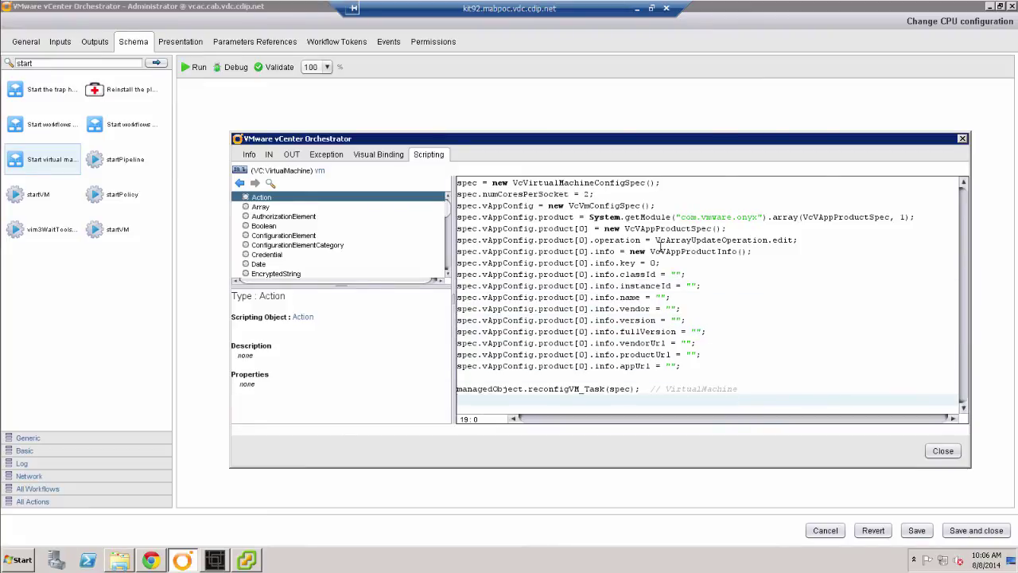
key("Up")
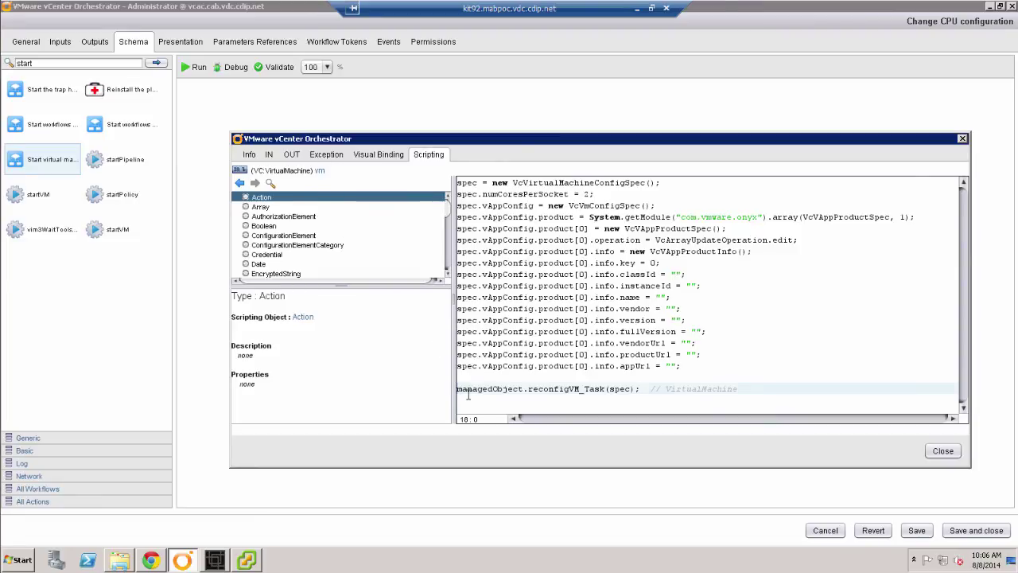
key("shift+Right")
key("shift+Right")
key("shift+Right")
key("shift+Right")
key("shift+Right")
key("shift+Right")
key("shift+Right")
key("shift+Right")
key("shift+Right")
key("shift+Right")
key("shift+Right")
key("shift+Right")
key("shift+Right")
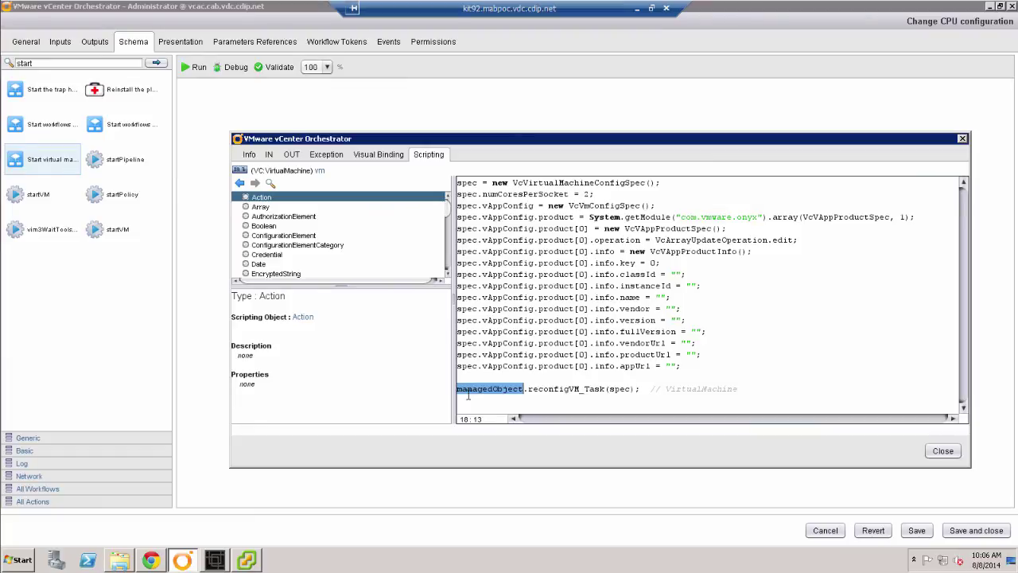
type("vm")
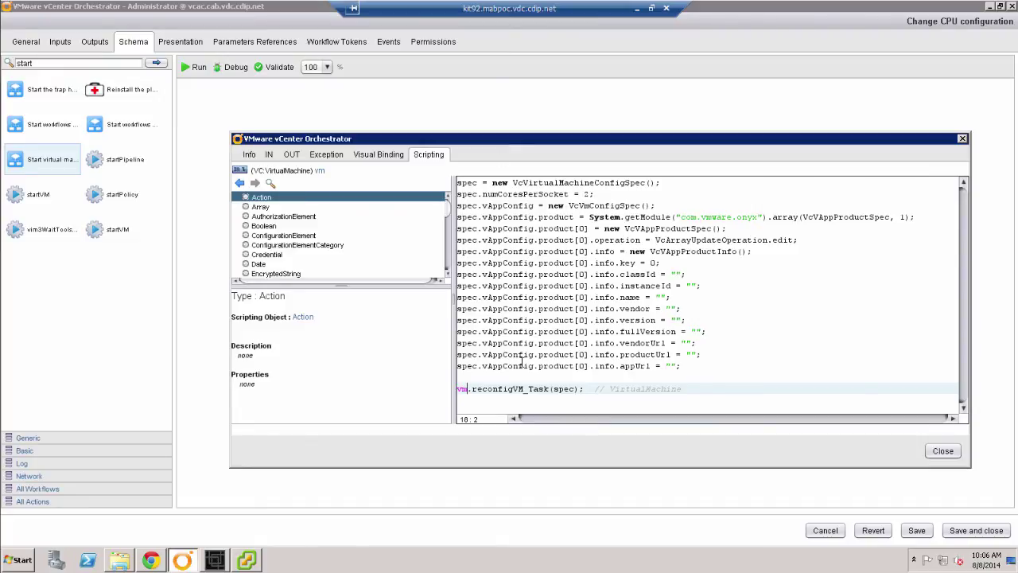
left_click(942, 452)
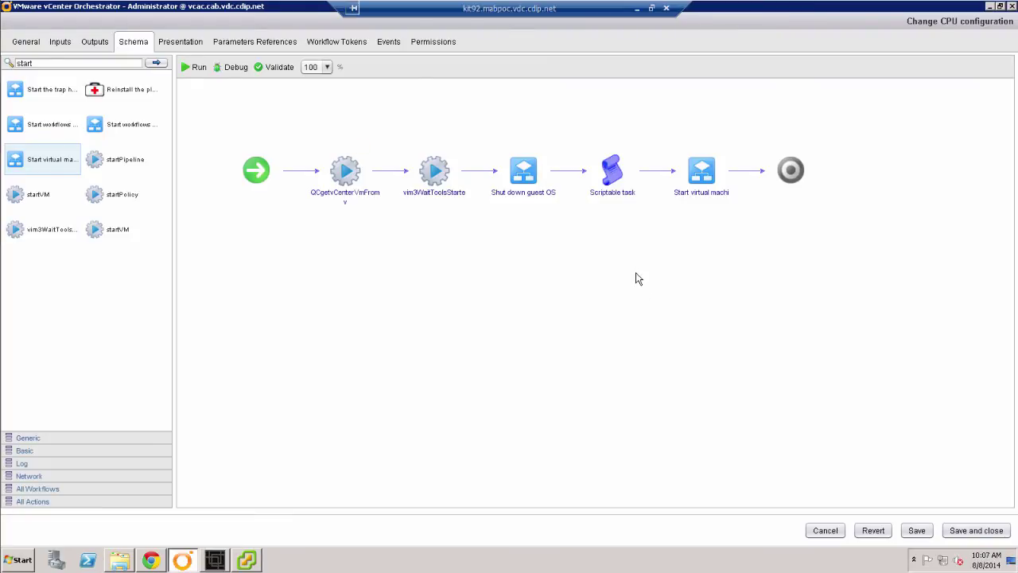
Step: Delete the unused actionResult parameter and save Change CPU configuration as a new version
left_click(961, 537)
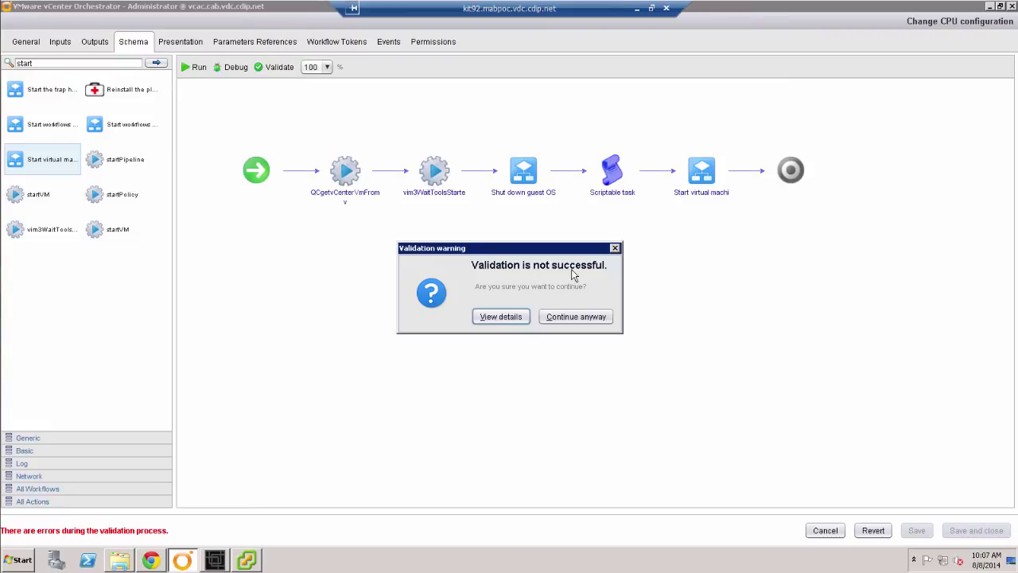
left_click(501, 316)
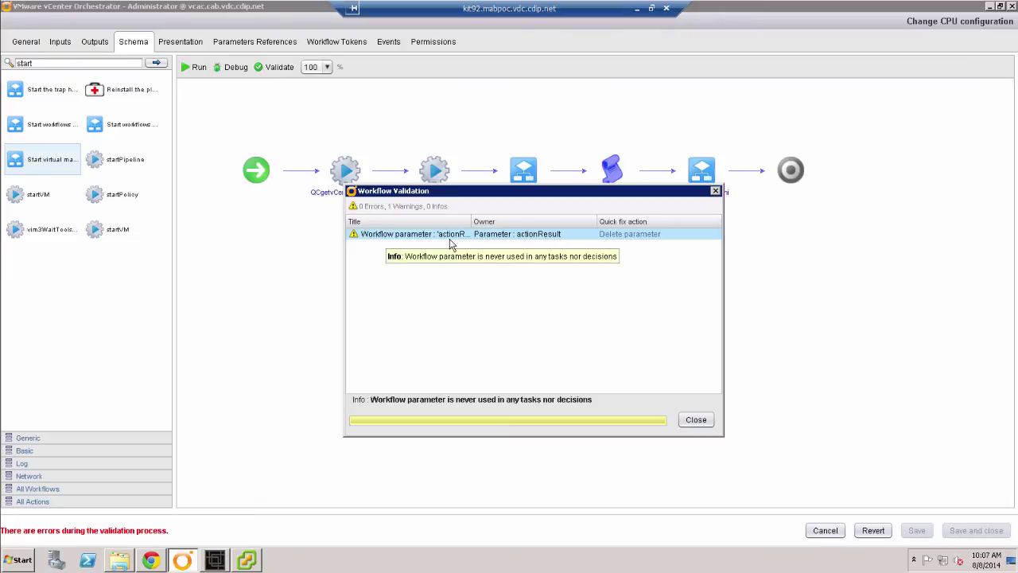
left_click(644, 234)
left_click(695, 421)
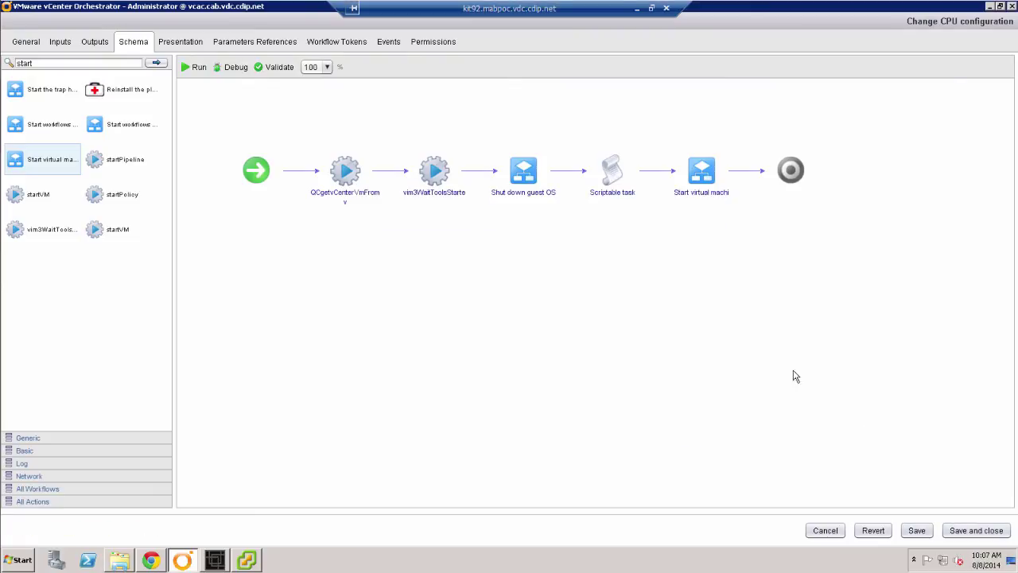
left_click(990, 531)
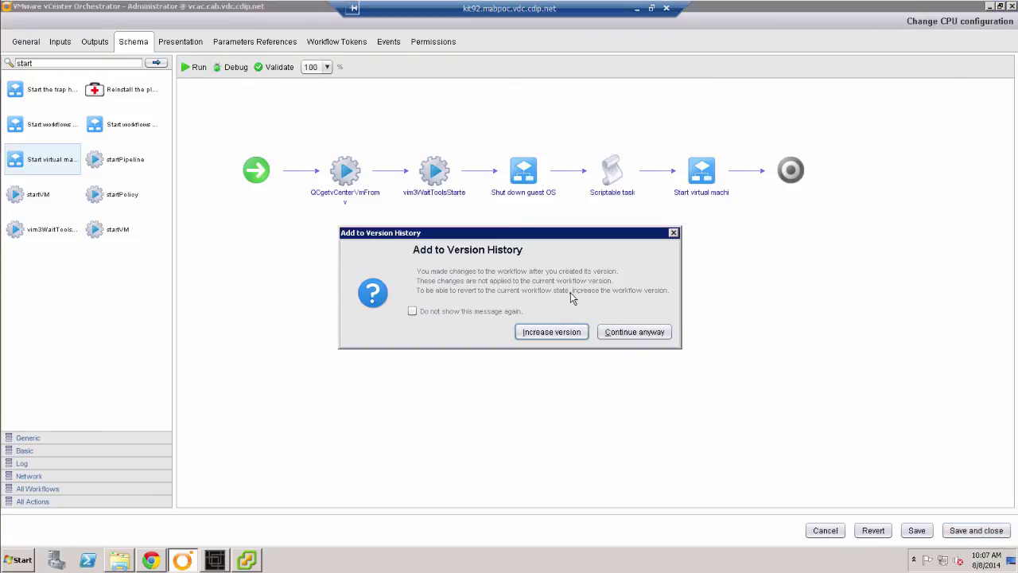
left_click(549, 332)
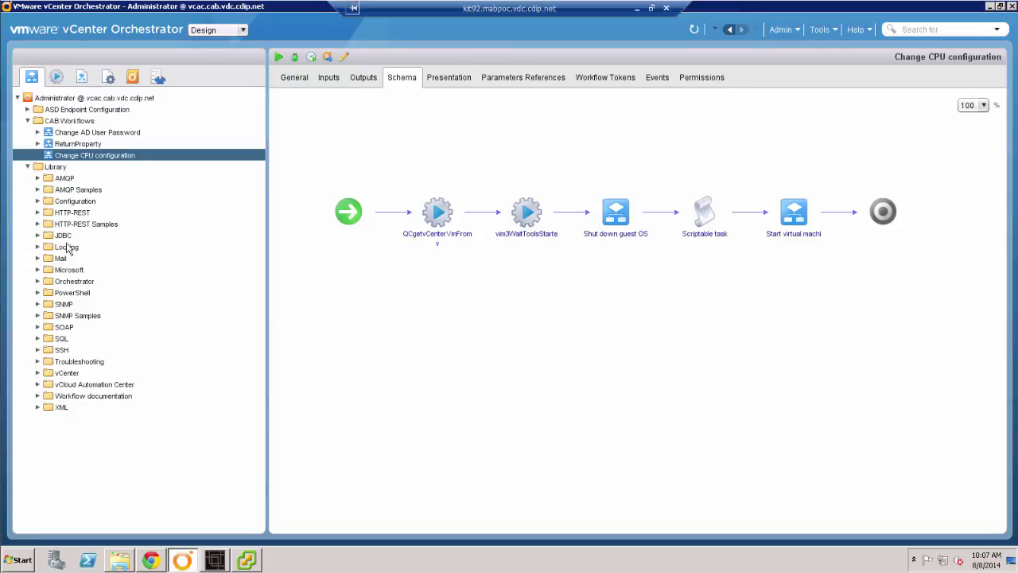
Step: Find 'Assign a state change workflow to a blueprint' under vCloud Automation Center and run it
left_click(38, 385)
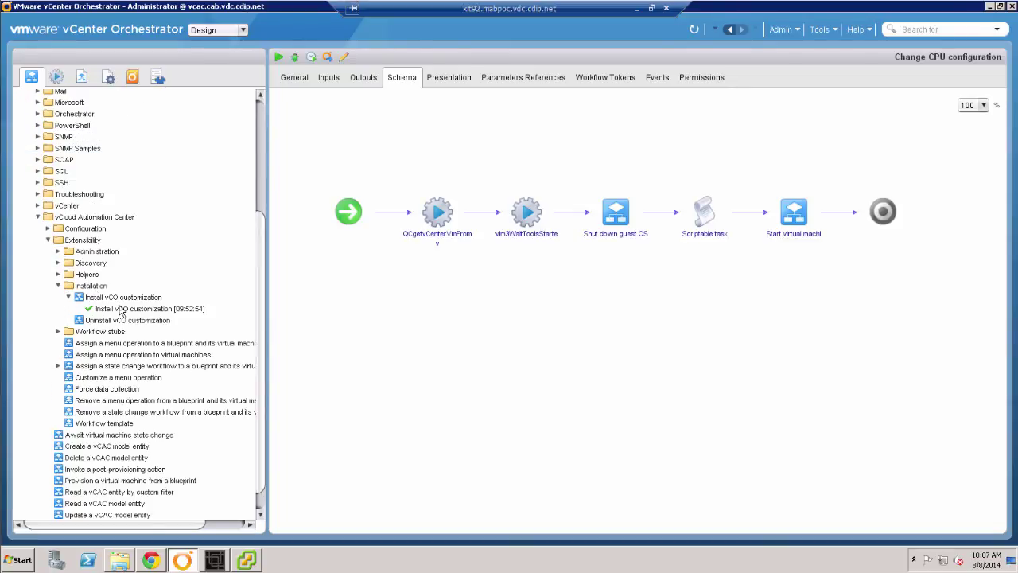
left_click(58, 286)
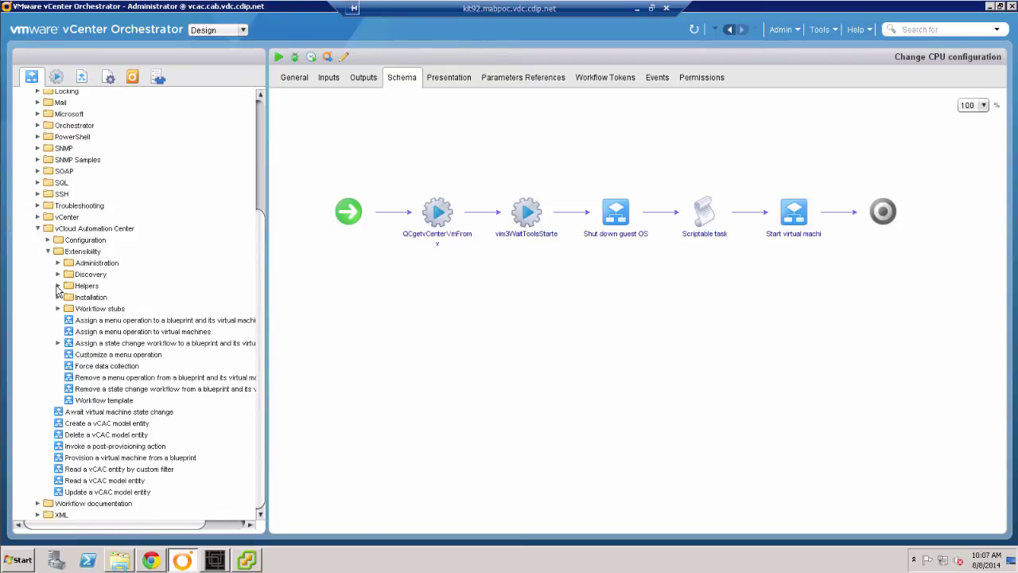
left_click(58, 344)
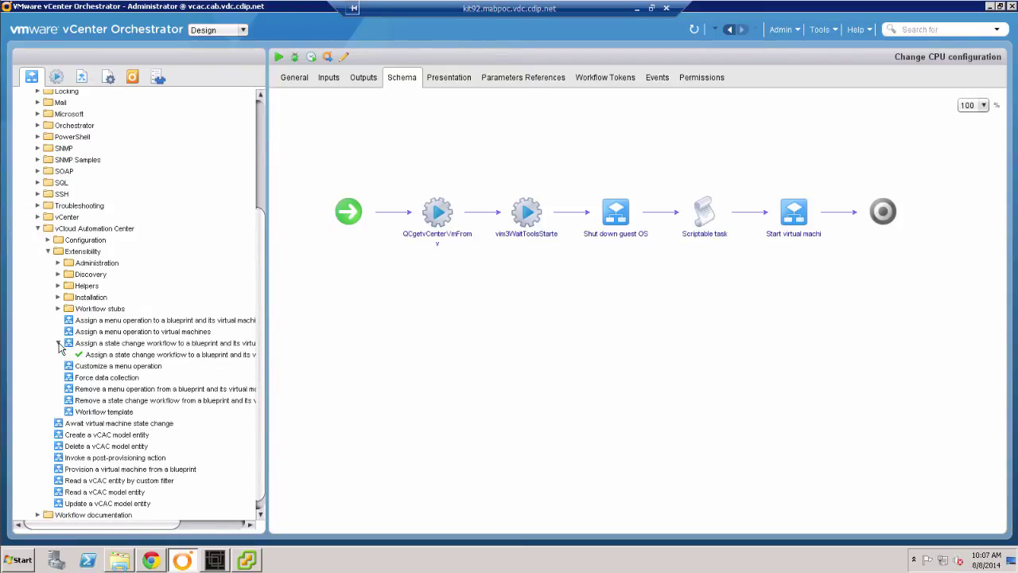
left_click(109, 345)
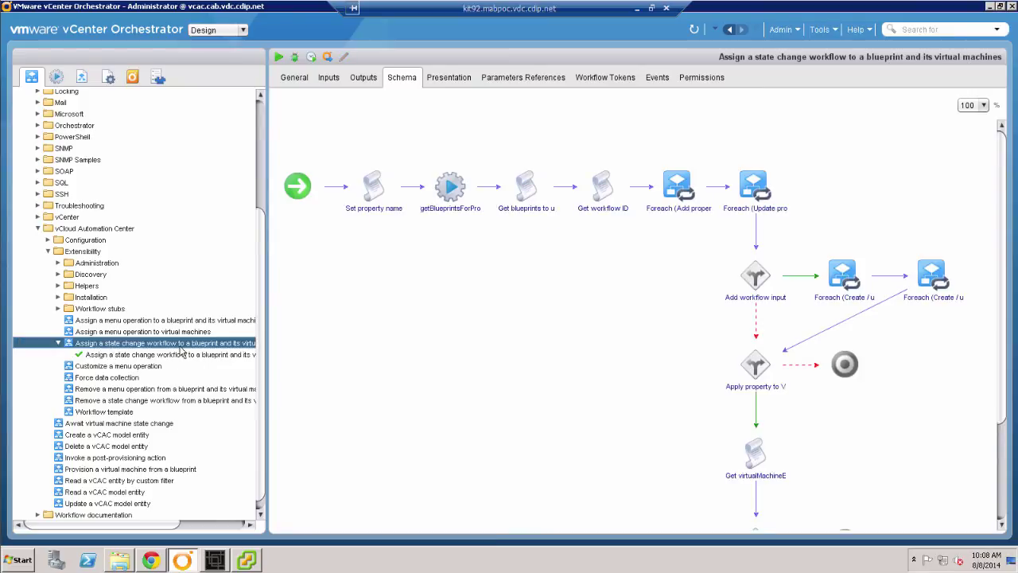
left_click(279, 57)
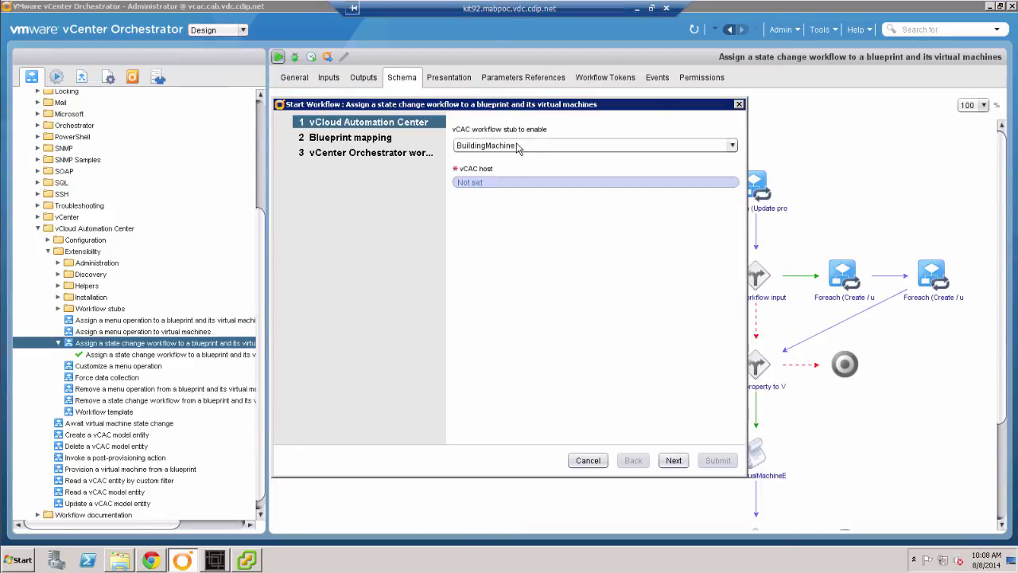
Step: Choose the MachineProvisioned stub and myVCAC as the vCAC host
left_click(521, 149)
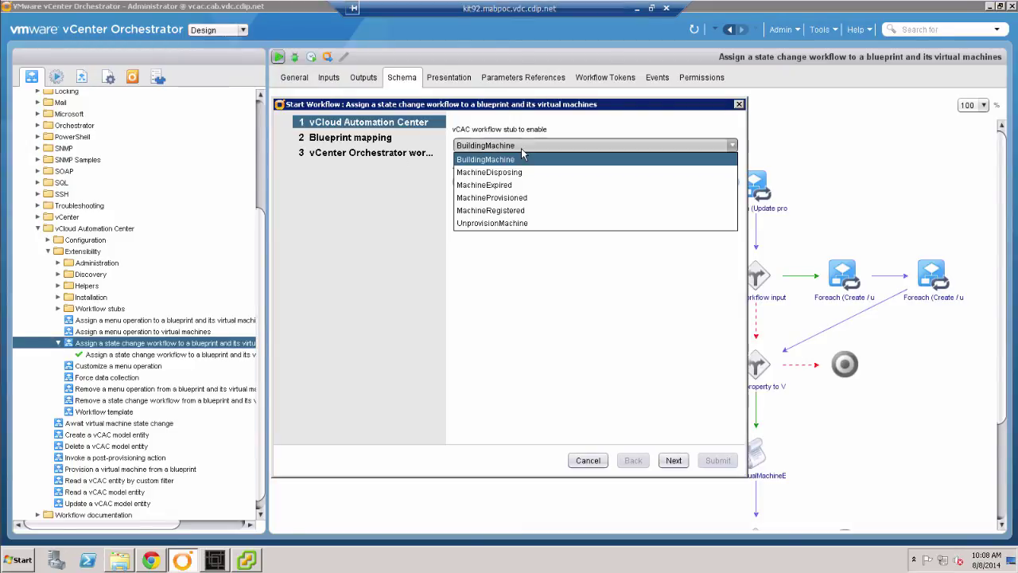
left_click(498, 192)
left_click(466, 184)
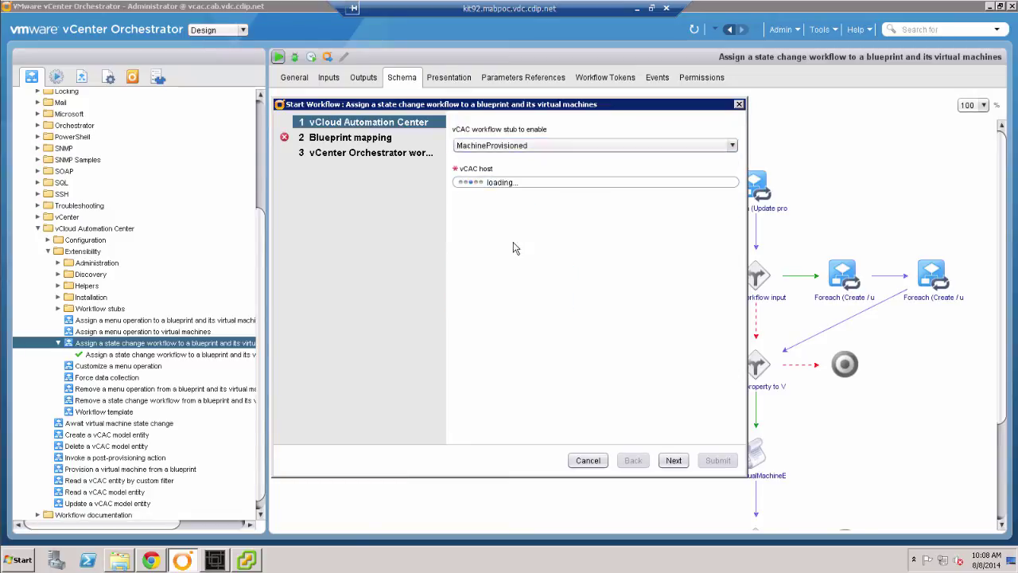
left_click(339, 222)
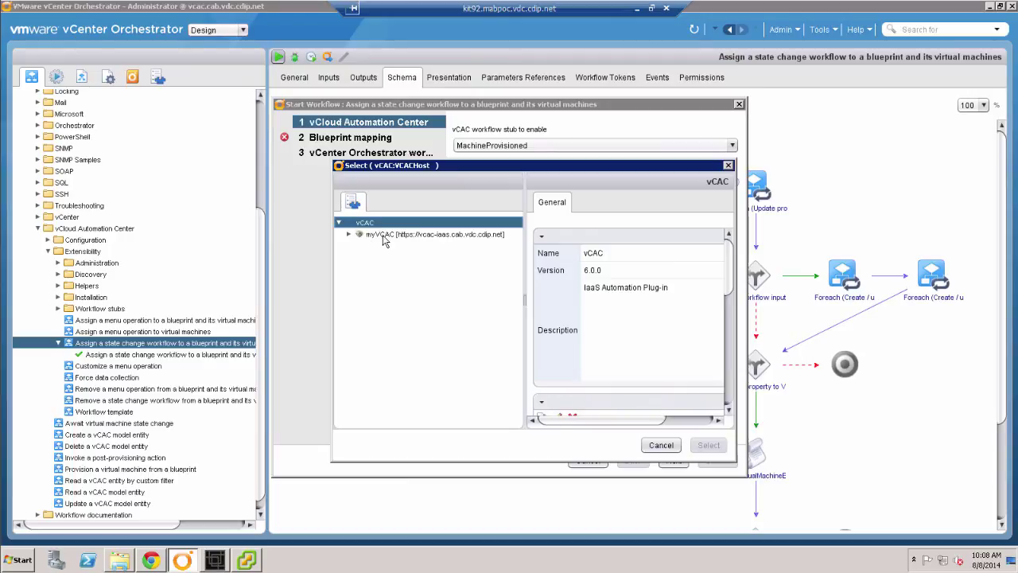
left_click(384, 238)
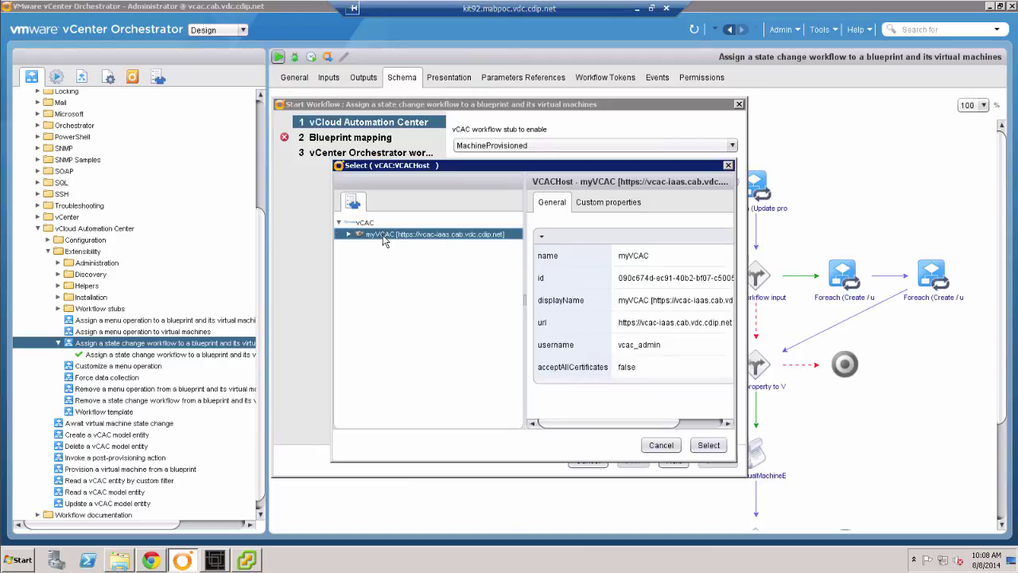
left_click(708, 445)
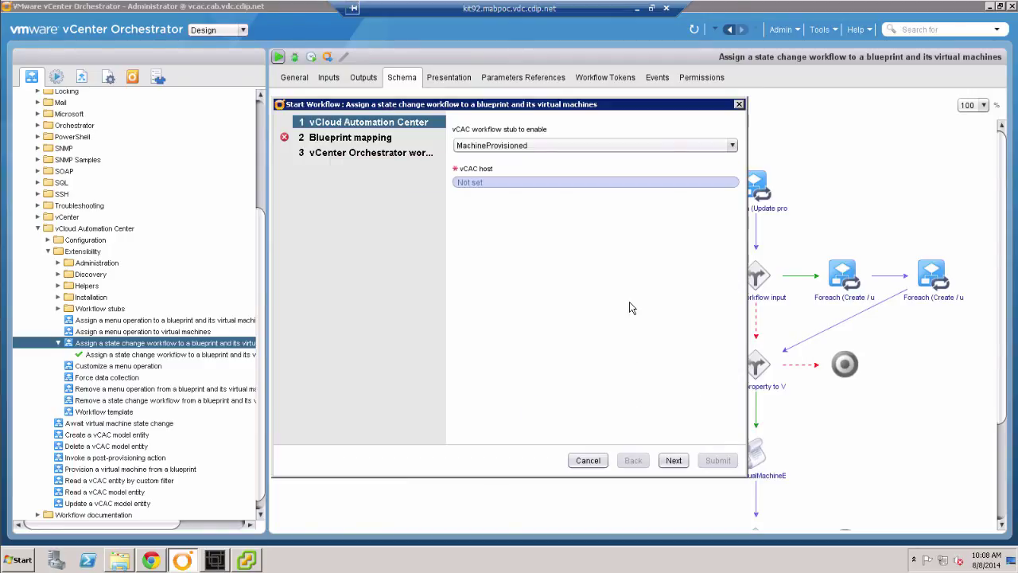
left_click(675, 460)
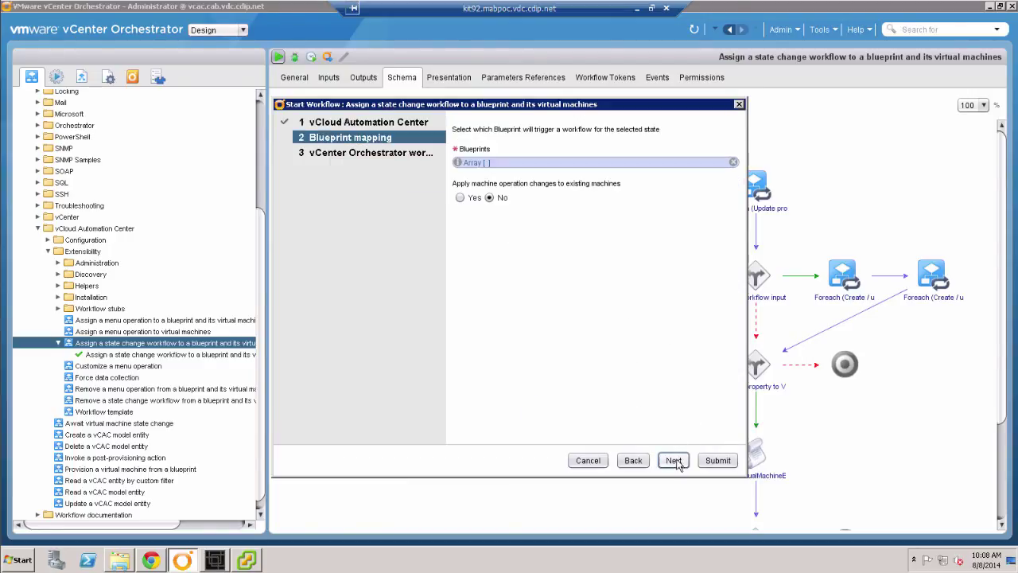
Step: Add the CentOS 6.4 Small blueprint to the Blueprints list
left_click(484, 164)
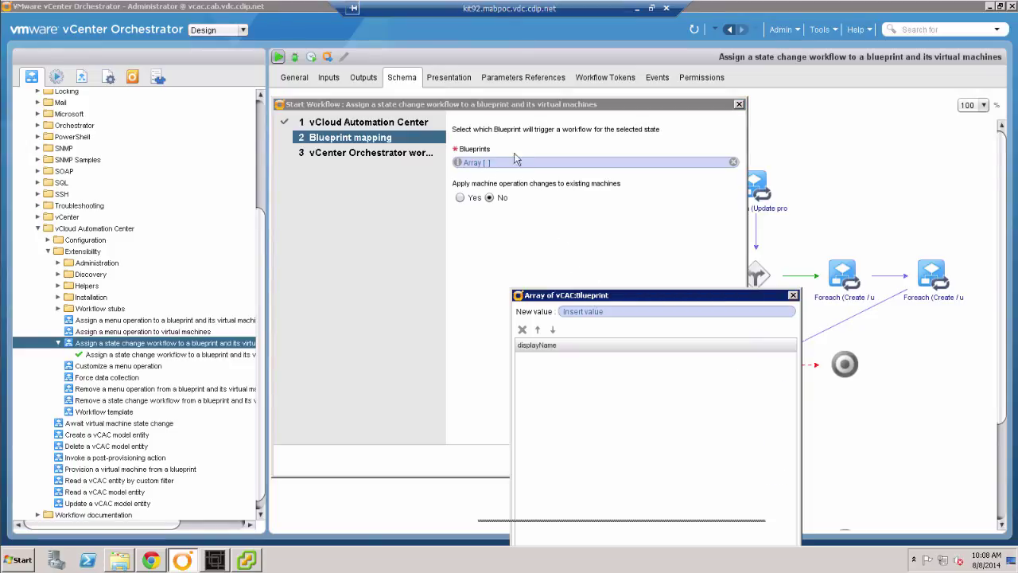
left_click(506, 155)
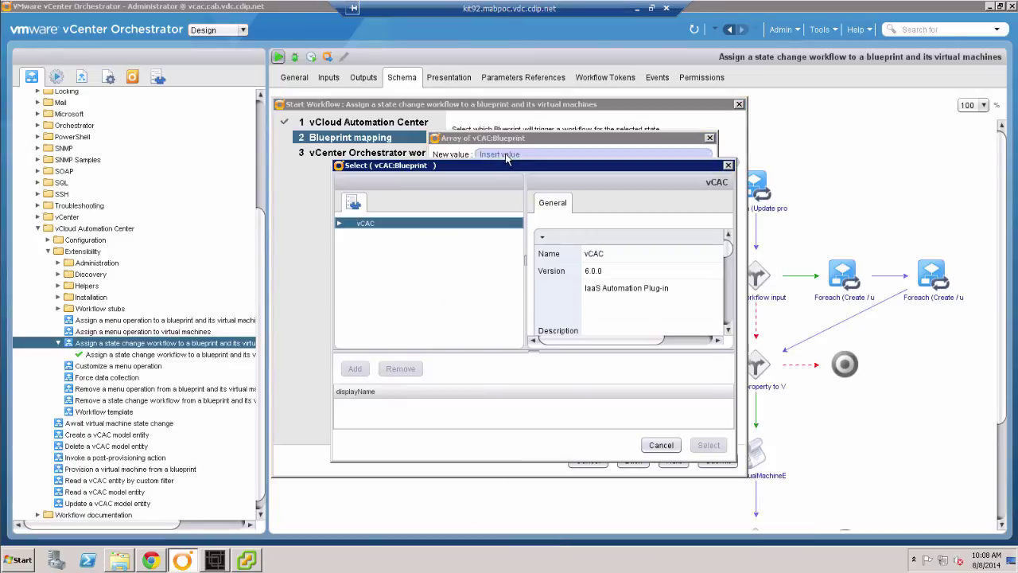
left_click(339, 225)
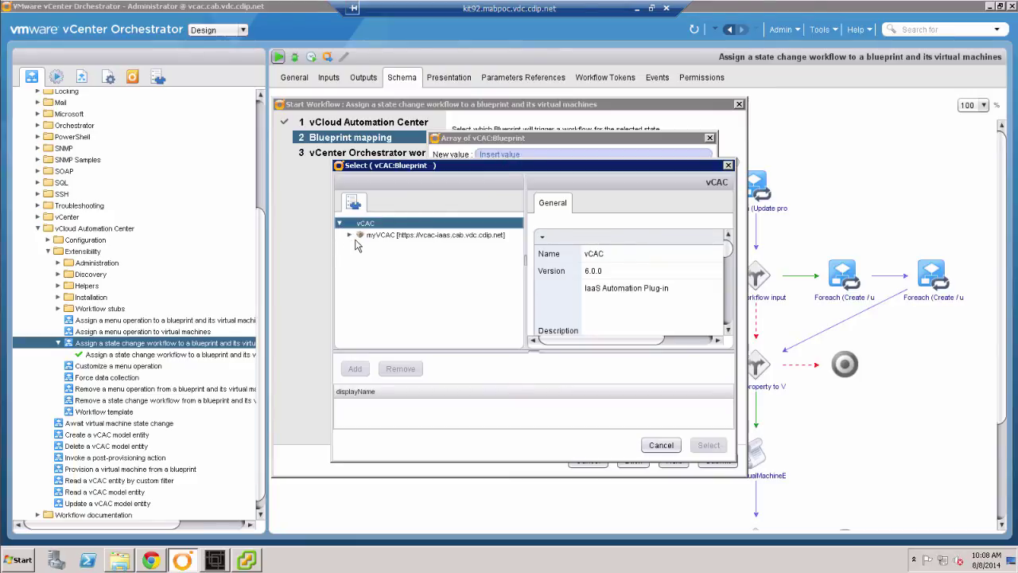
left_click(351, 236)
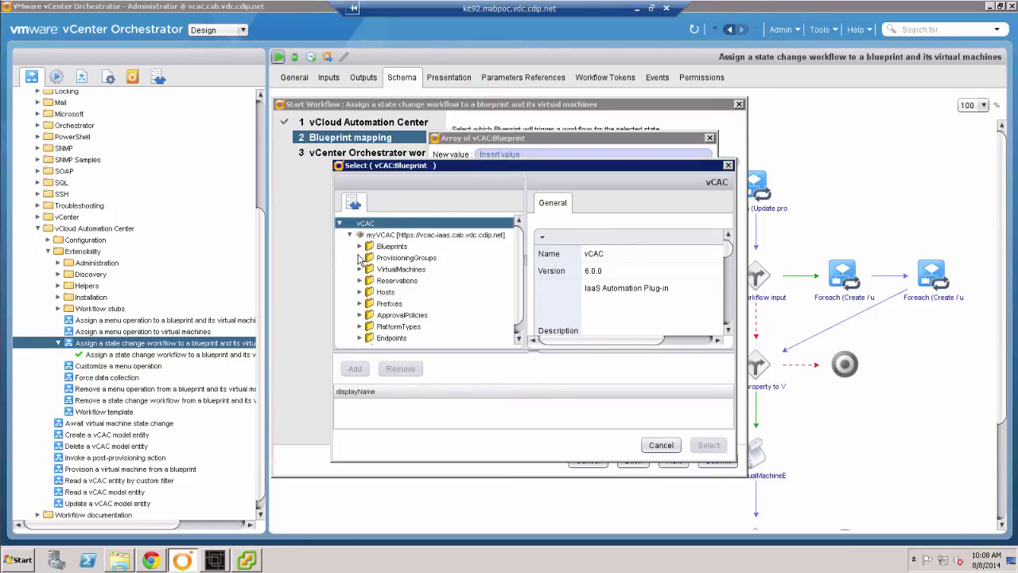
left_click(359, 246)
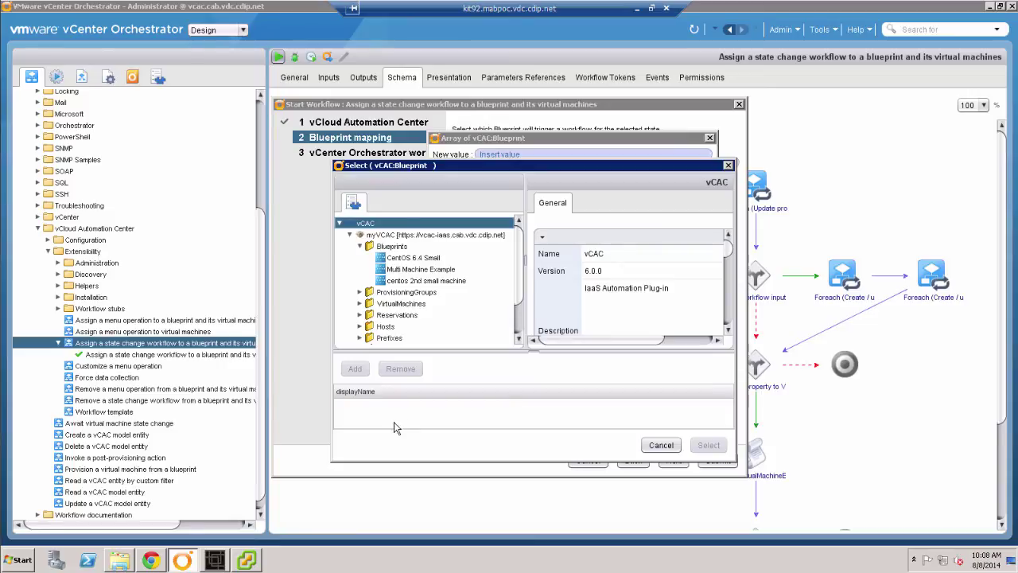
left_click(412, 259)
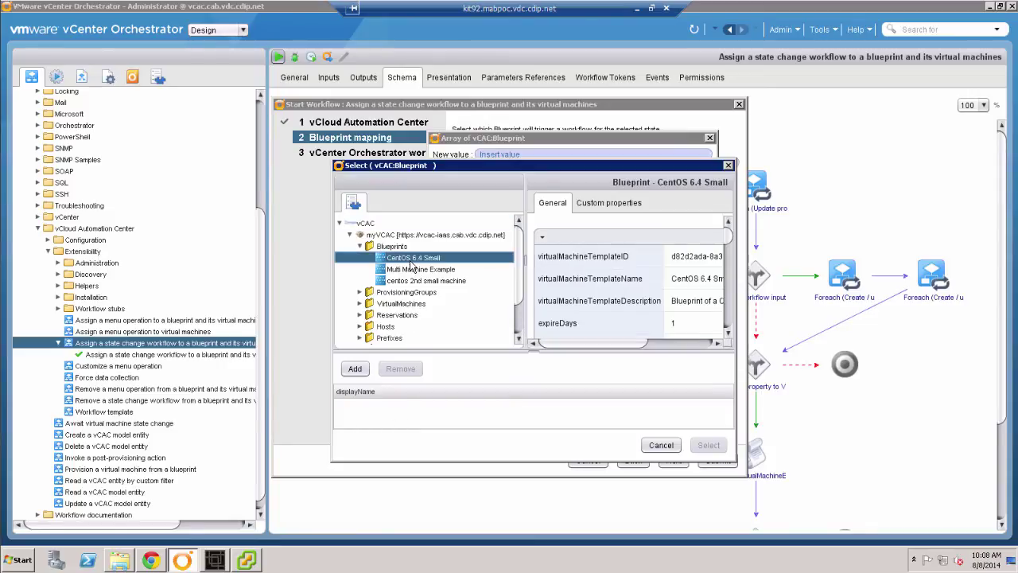
left_click(355, 370)
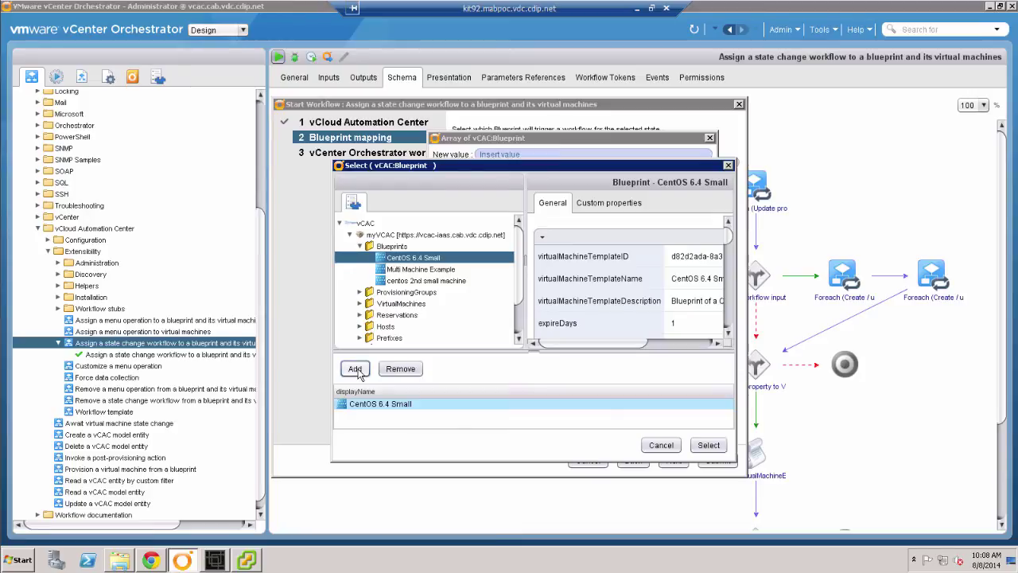
left_click(707, 445)
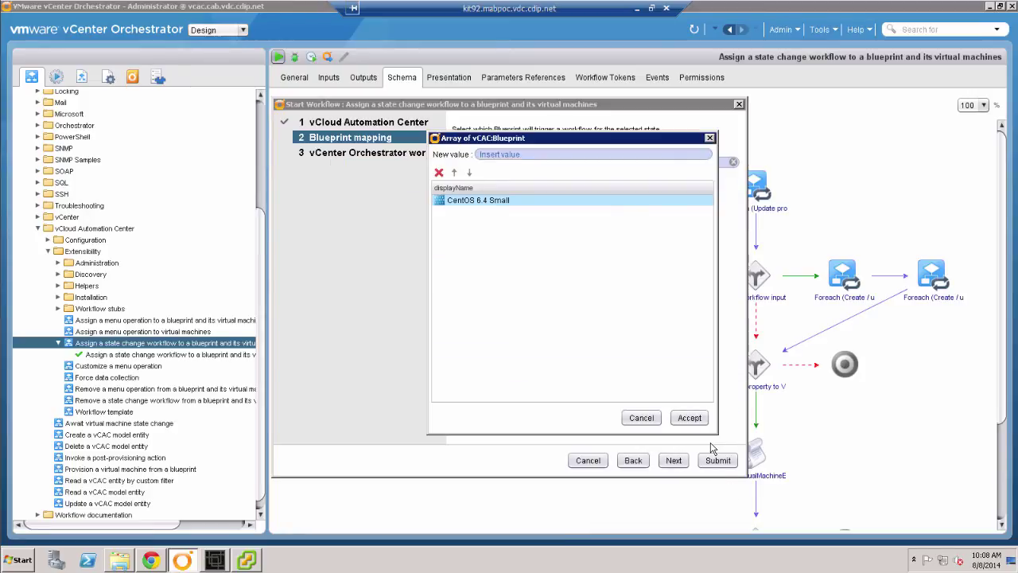
left_click(691, 419)
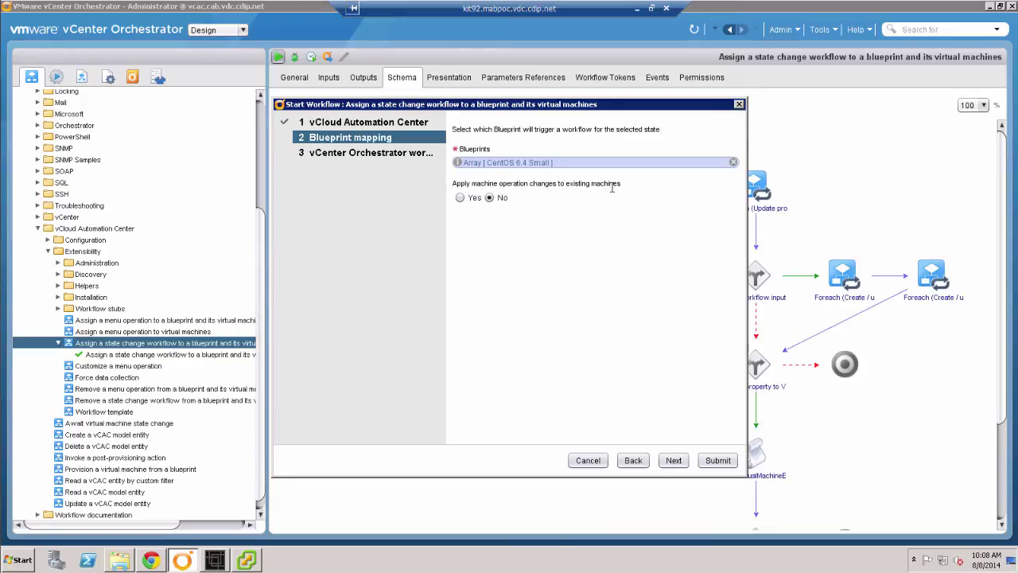
left_click(668, 460)
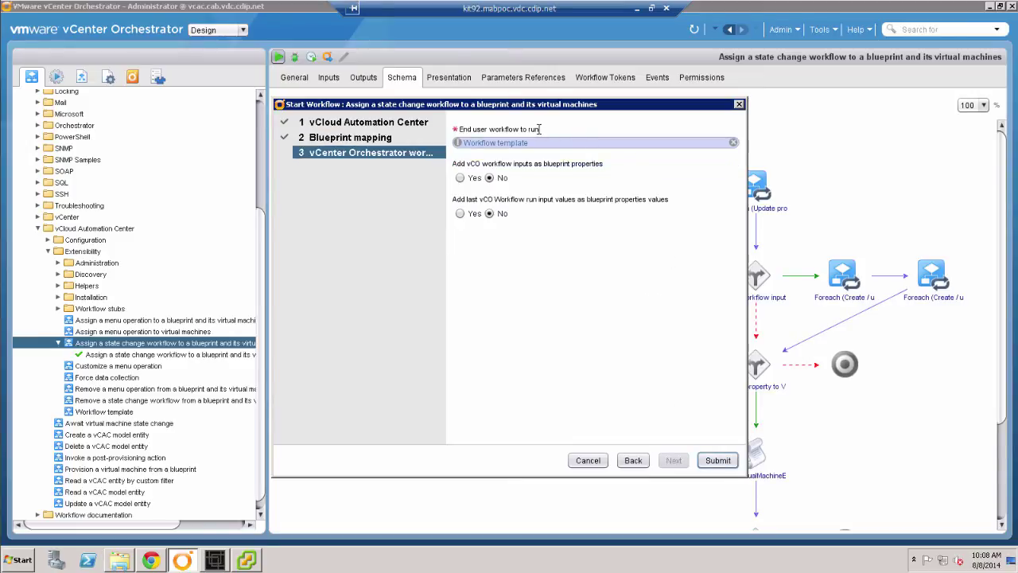
Step: Select Change CPU configuration as the workflow to run and submit
left_click(492, 143)
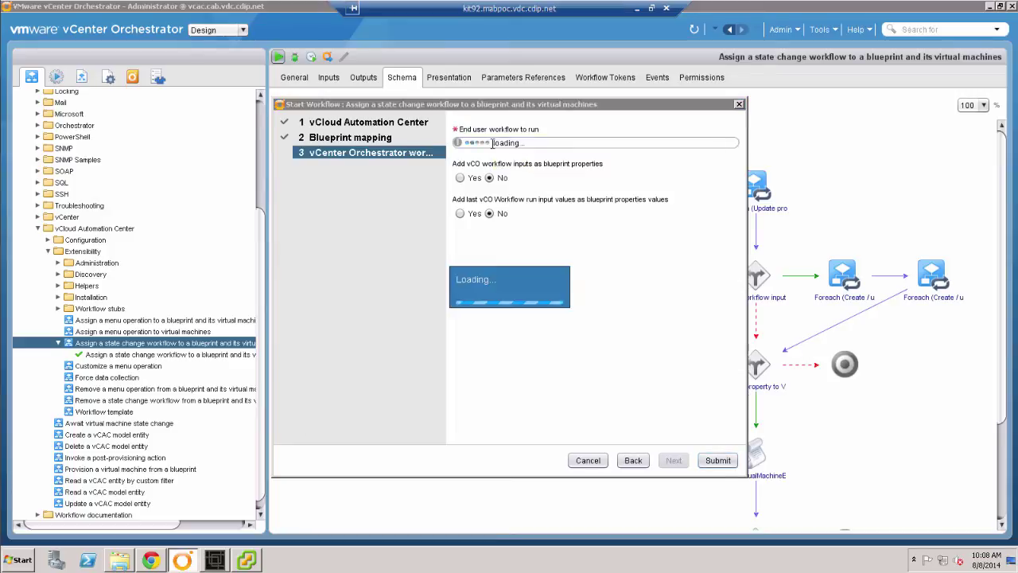
left_click(625, 183)
type("c")
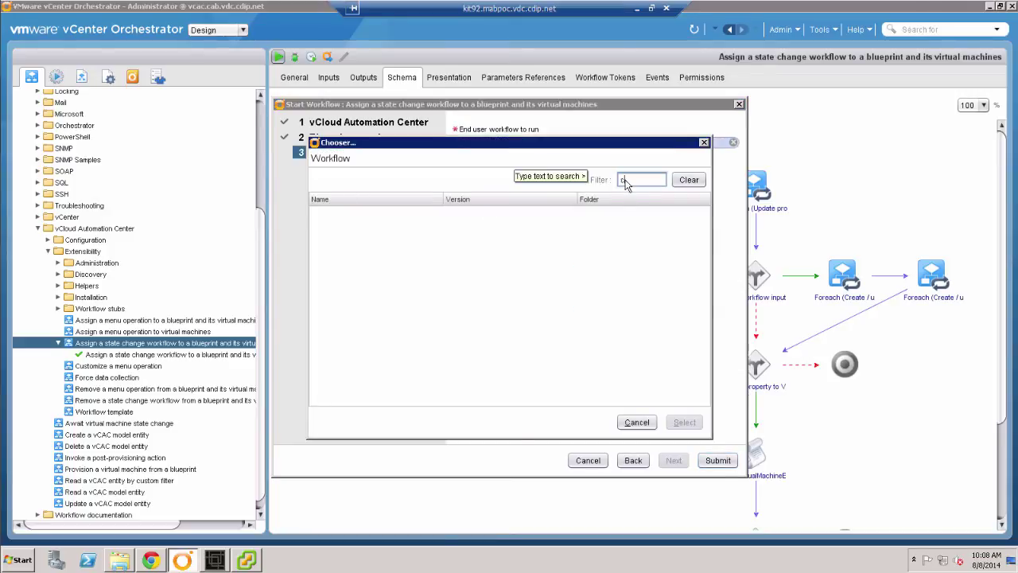
type("hange")
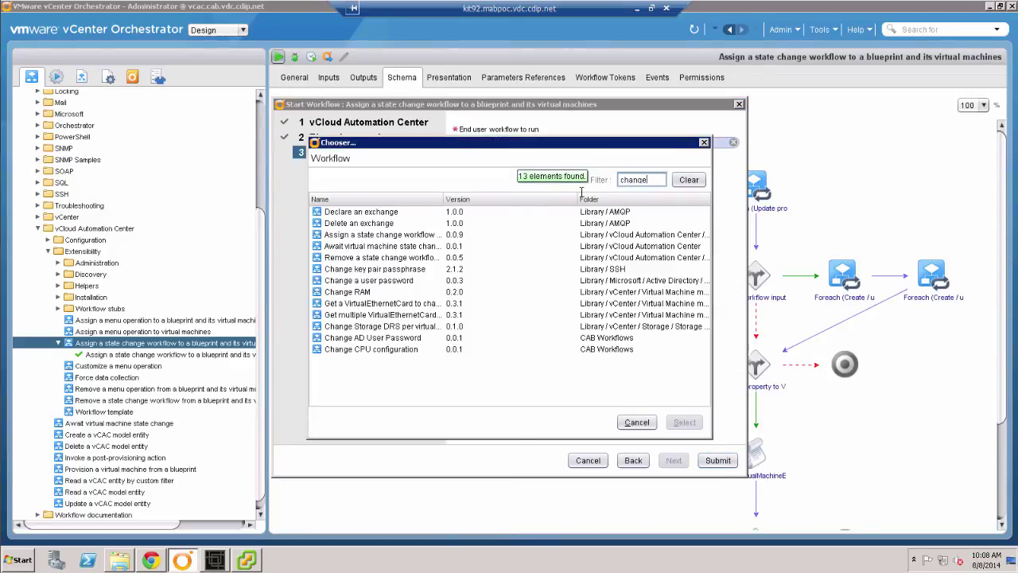
left_click(357, 353)
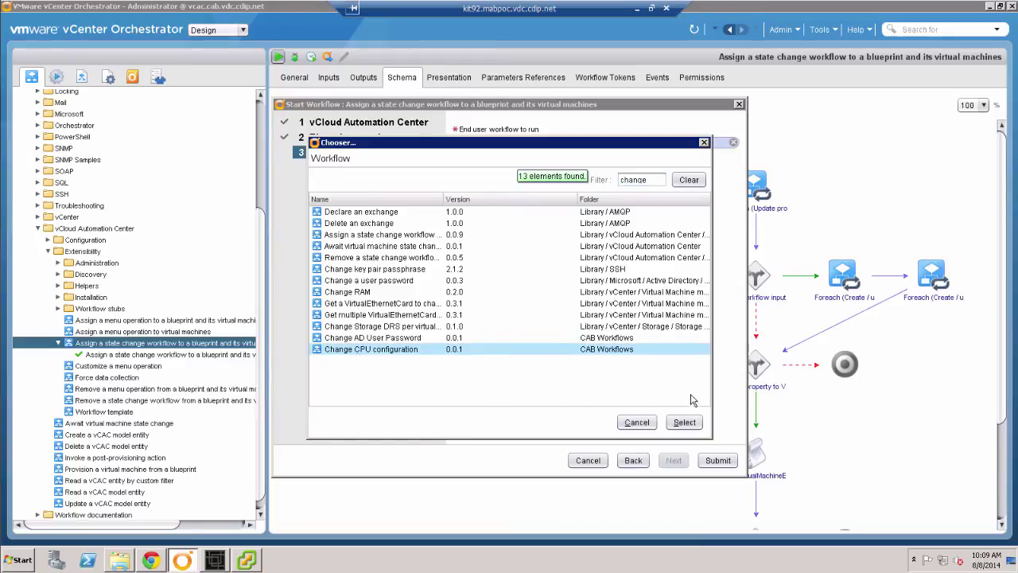
left_click(684, 422)
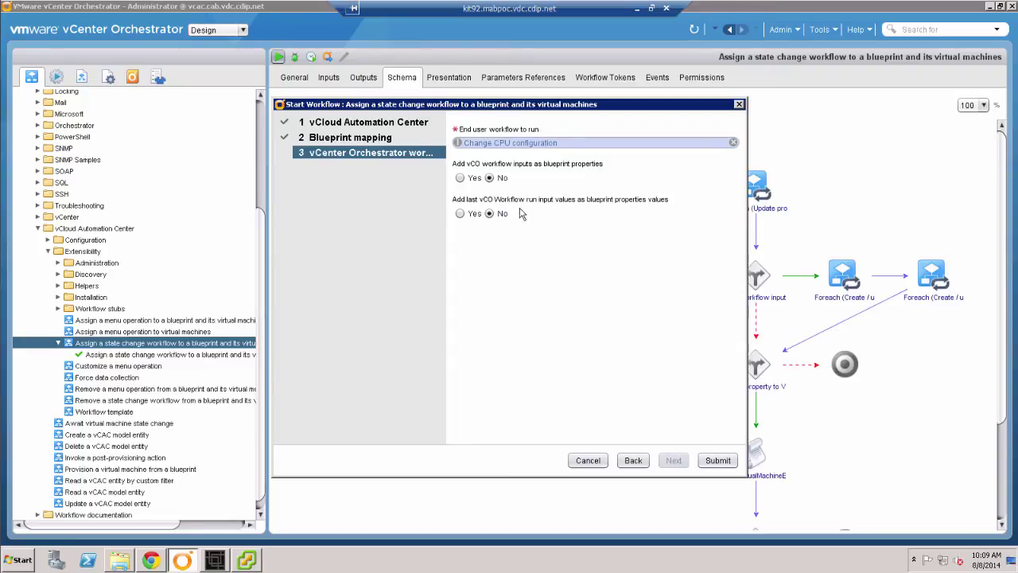
left_click(716, 460)
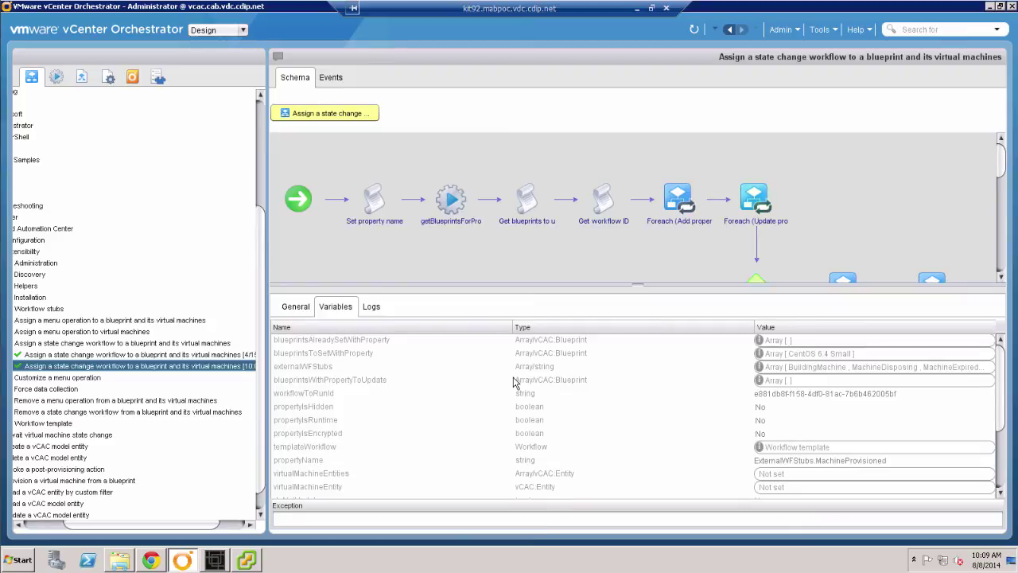
Step: Show the Infrastructure blueprint list in vCloud Automation Center
left_click(153, 561)
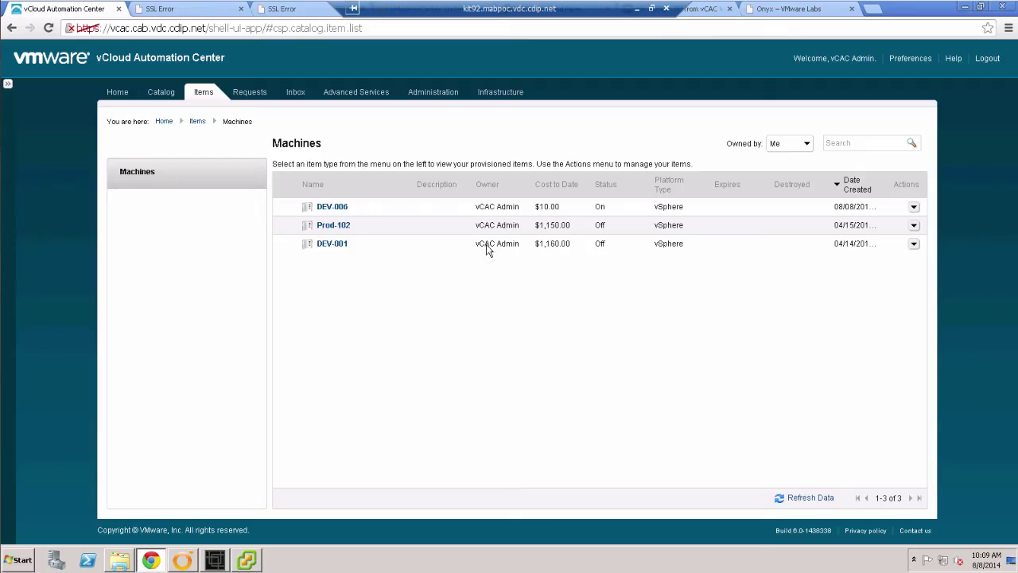
left_click(501, 92)
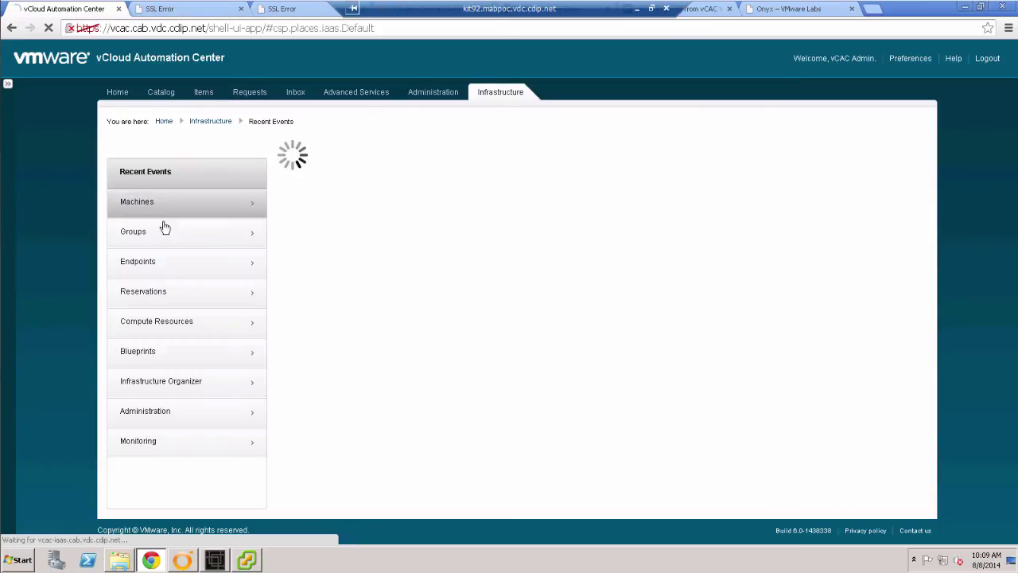
left_click(146, 351)
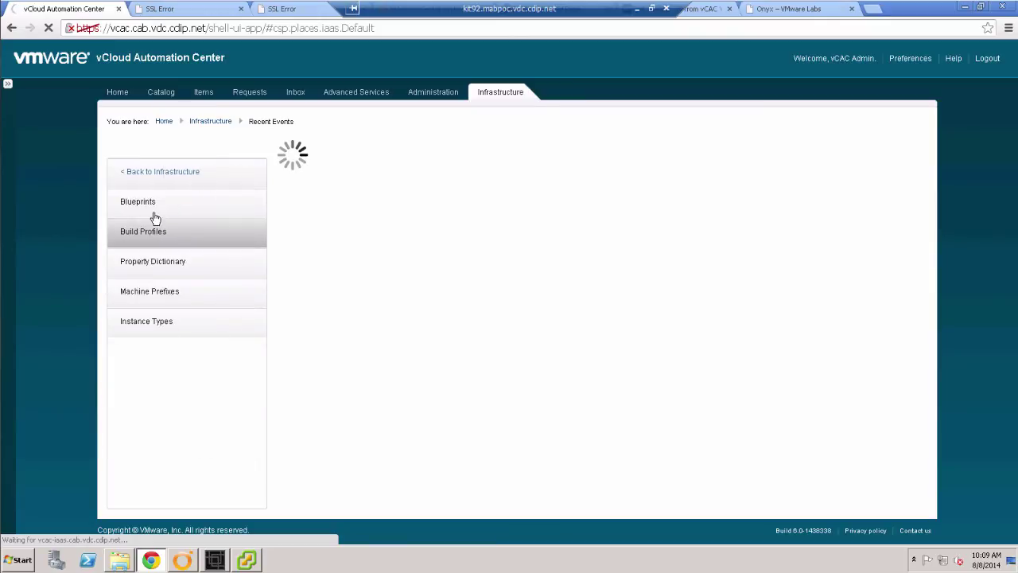
left_click(155, 211)
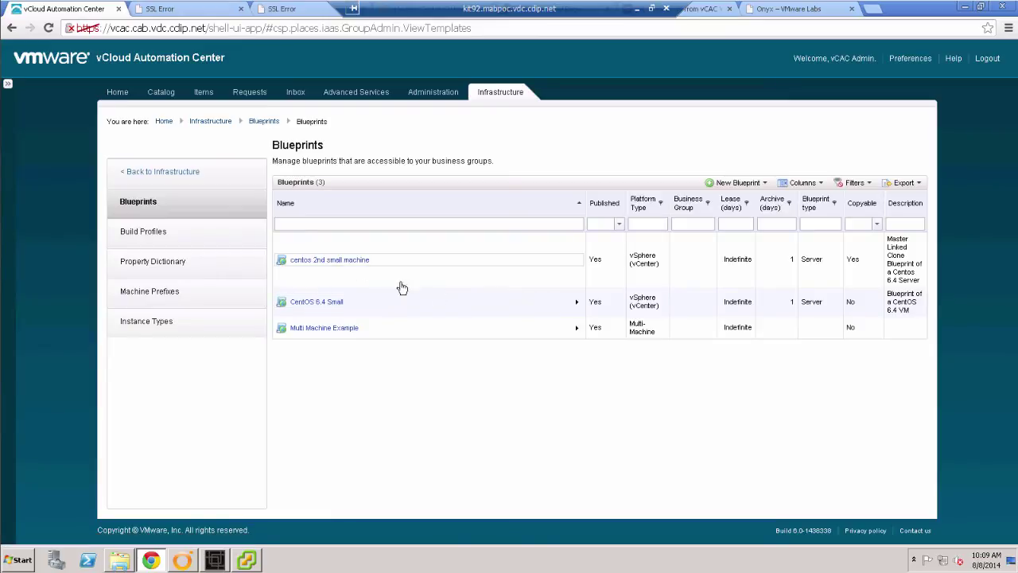
Step: Check CentOS 6.4 Small's custom properties without saving, then return to the Catalog
left_click(576, 303)
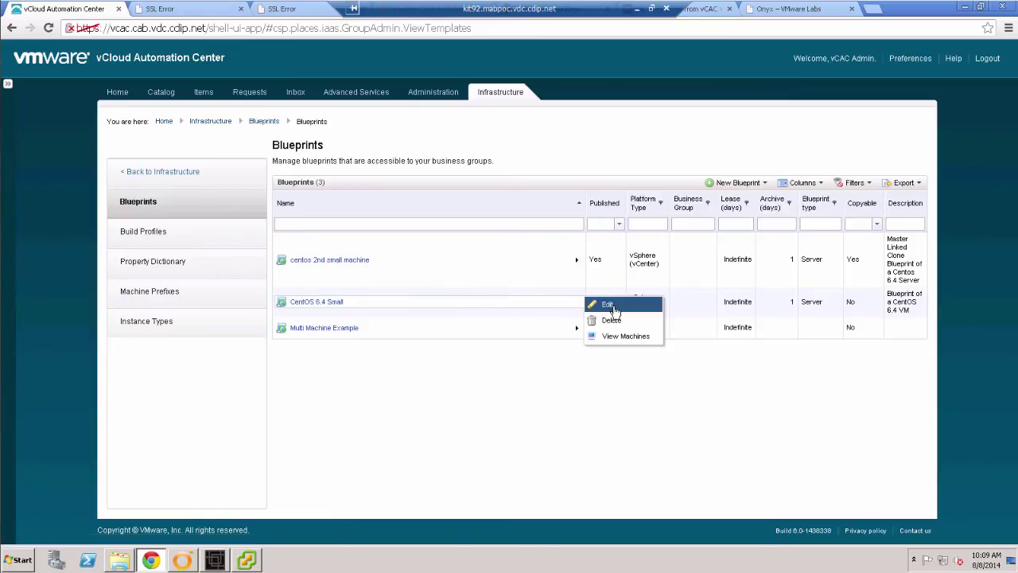
left_click(610, 306)
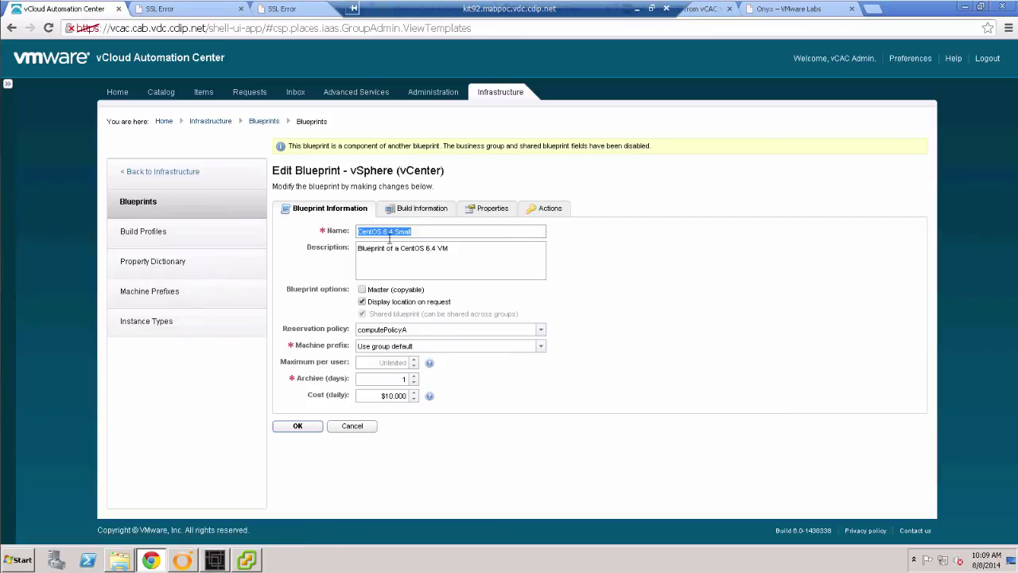
left_click(489, 207)
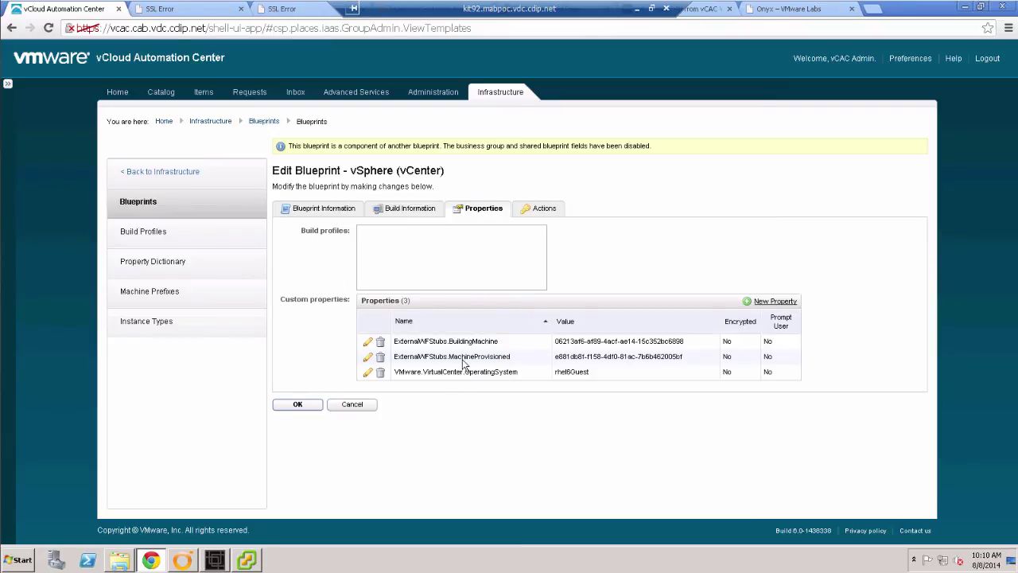
left_click(354, 405)
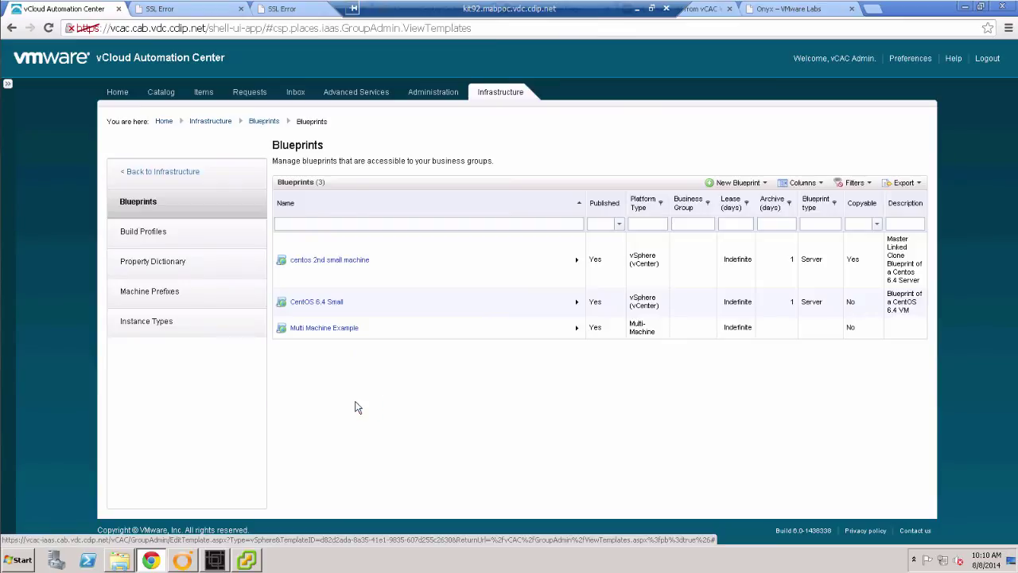
left_click(163, 94)
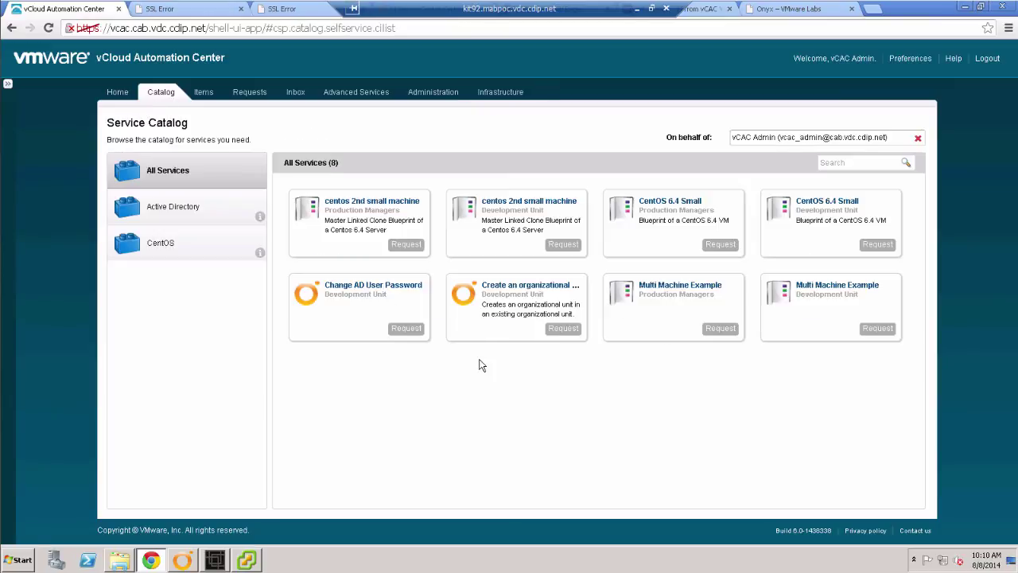
Step: Request a CentOS 6.4 Small machine with 2 CPUs, submit it, and return to Orchestrator
left_click(879, 245)
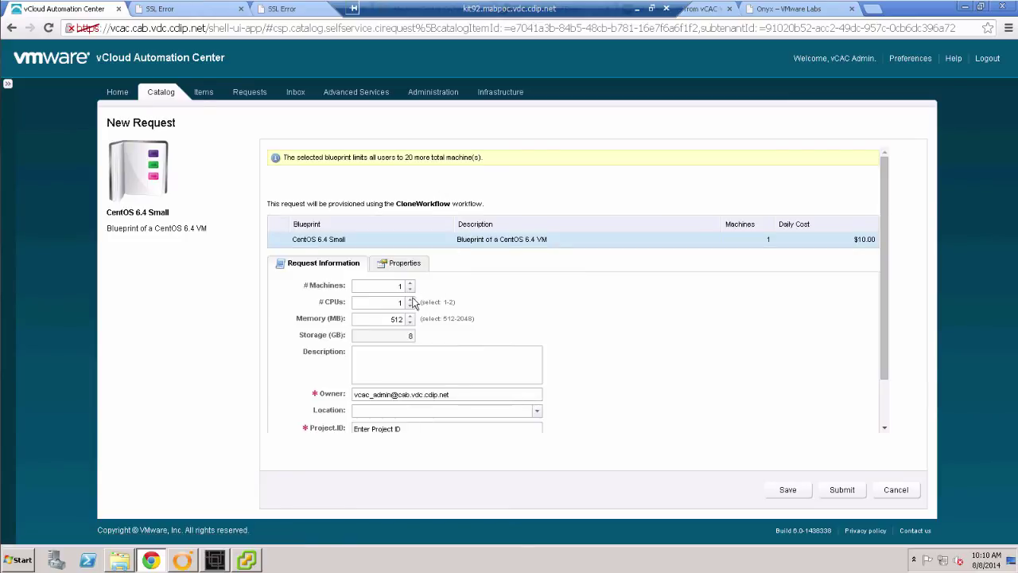
left_click(410, 299)
left_click(843, 489)
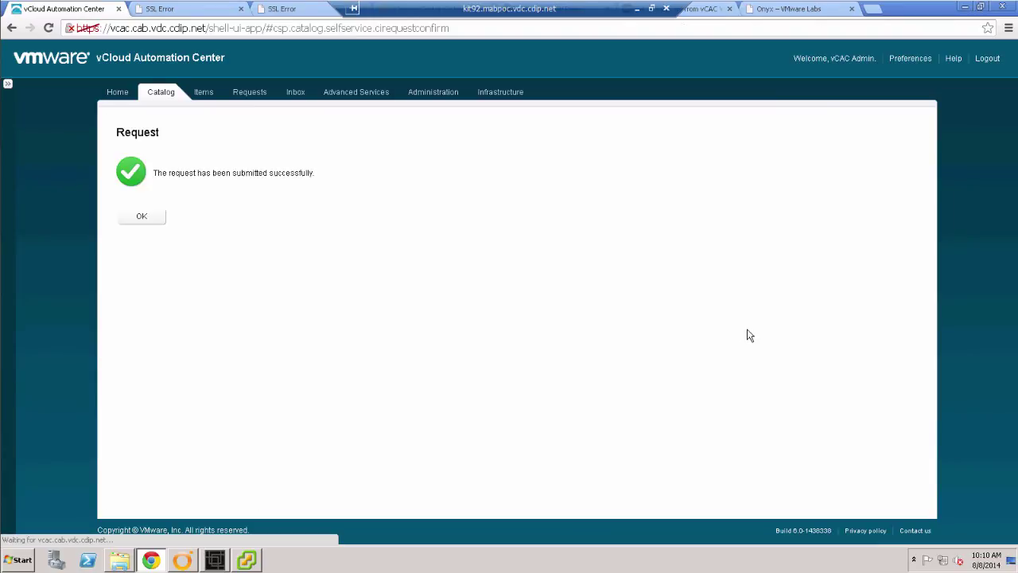
left_click(150, 218)
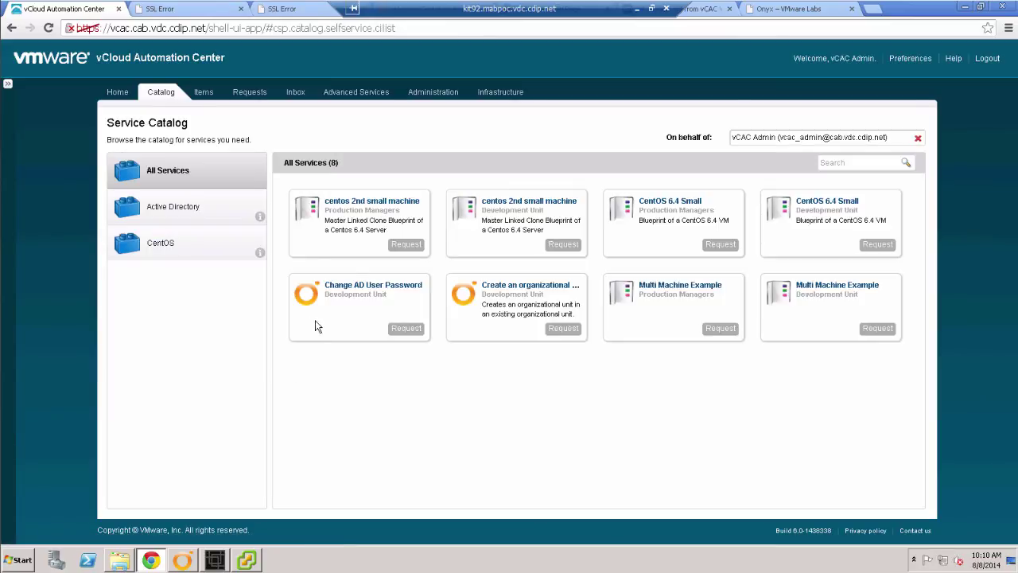
left_click(247, 562)
Step: Display the CAB Workflows > Change CPU configuration workflow in Orchestrator, then bring up vSphere Client
left_click(184, 562)
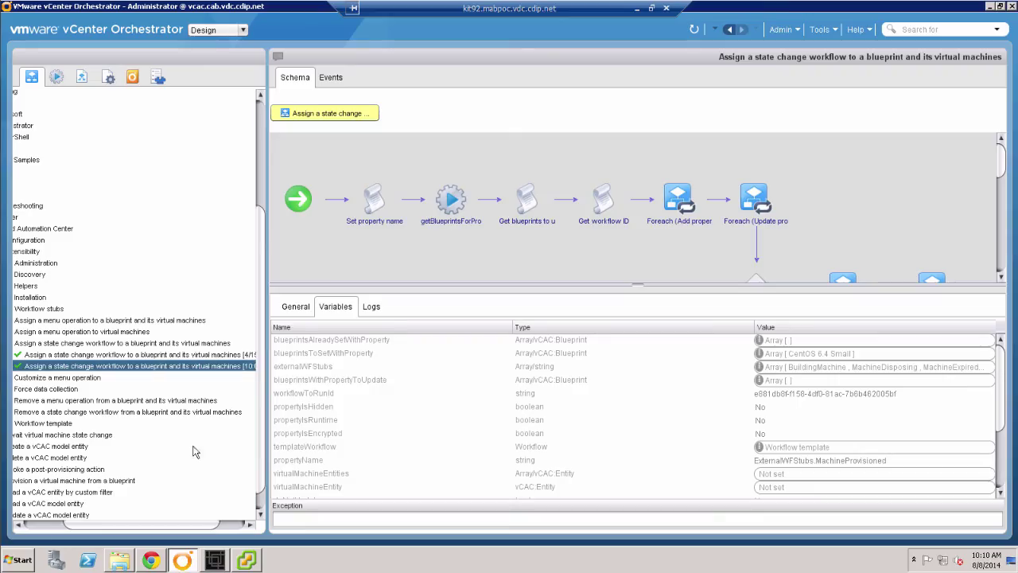
left_click(51, 525)
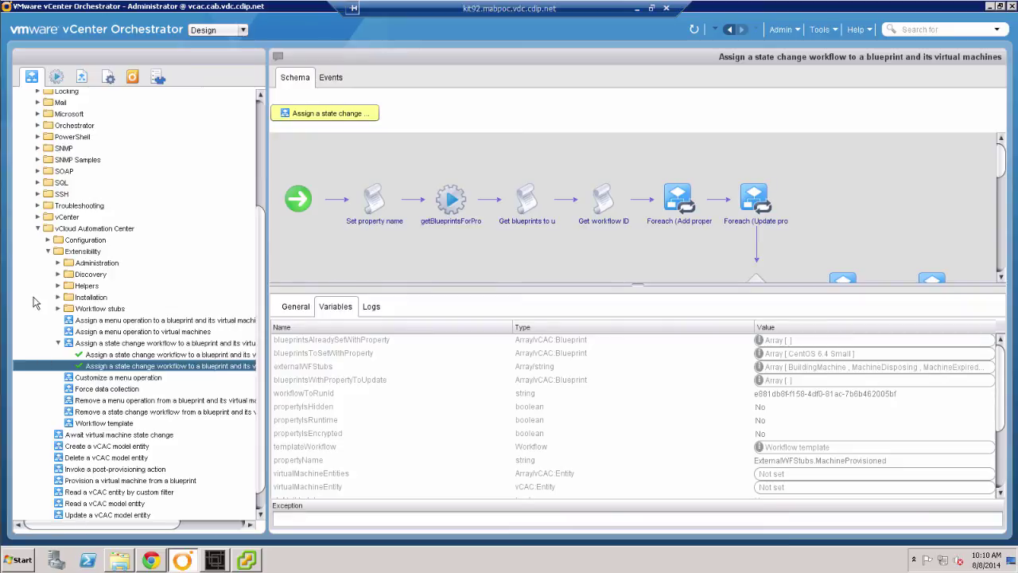
left_click(37, 228)
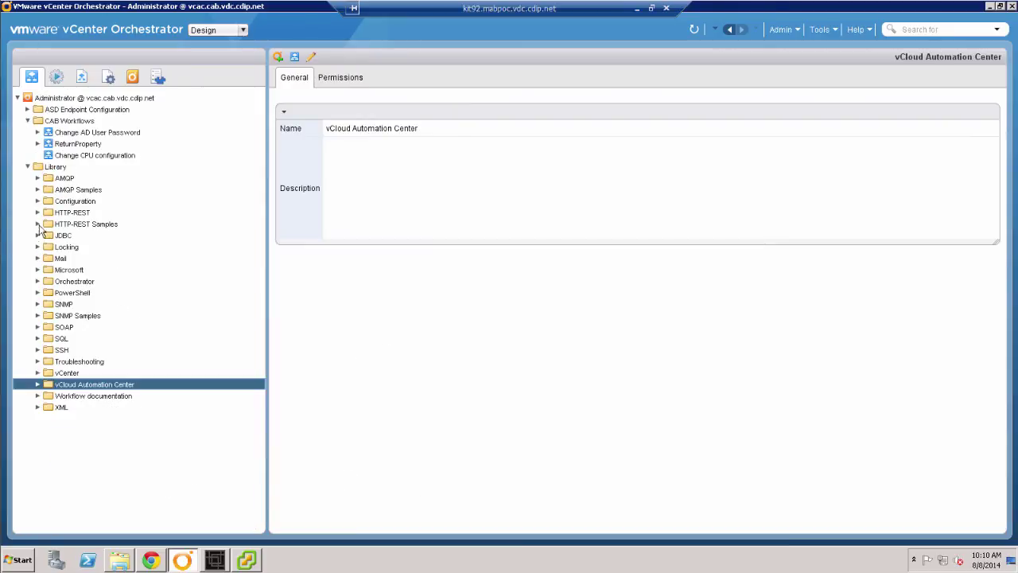
left_click(109, 157)
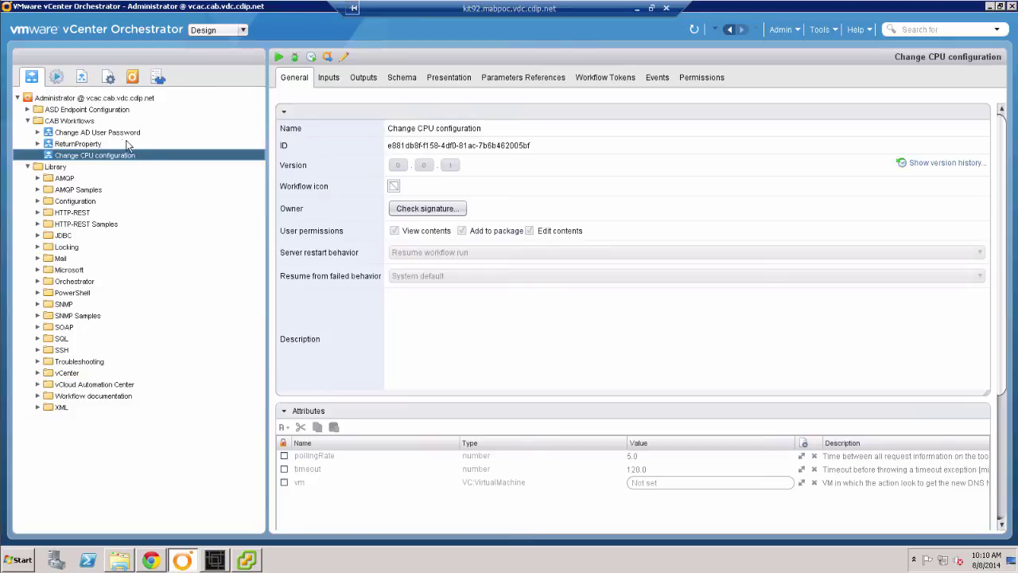
left_click(249, 562)
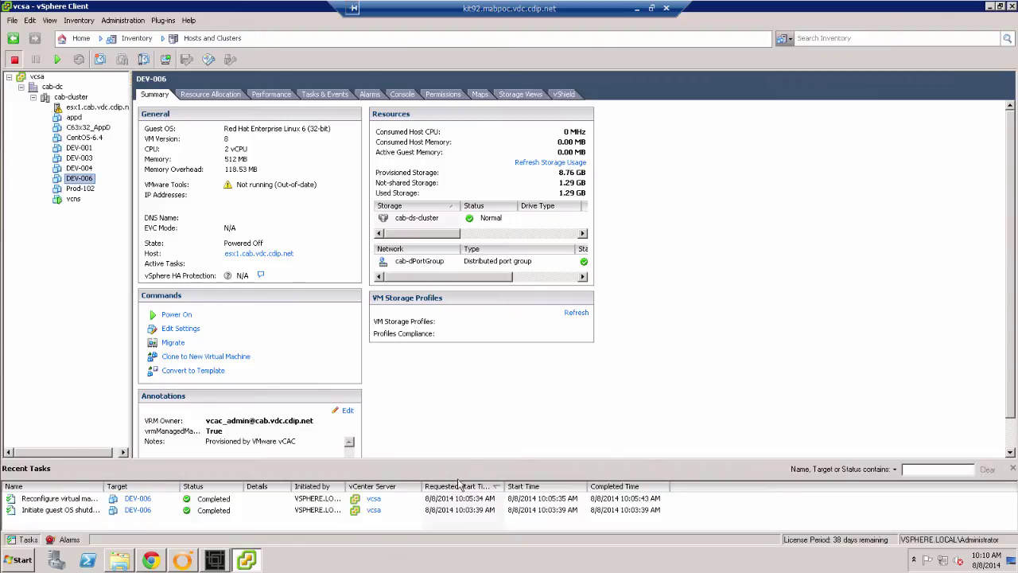
Step: Make the Recent Tasks pane taller and the inventory tree wider in vSphere Client
left_click_drag(470, 468, 470, 402)
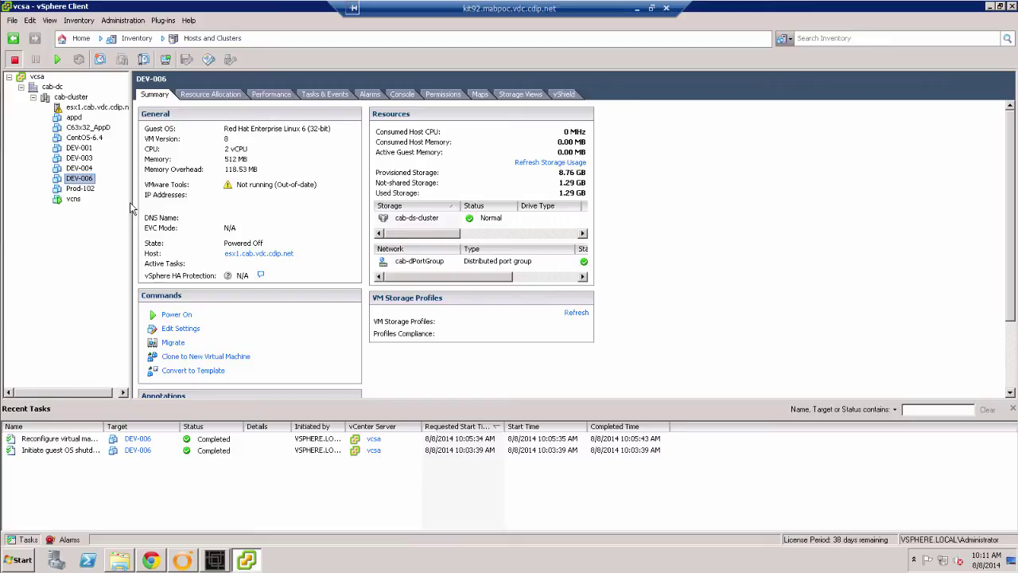
left_click_drag(132, 203, 157, 200)
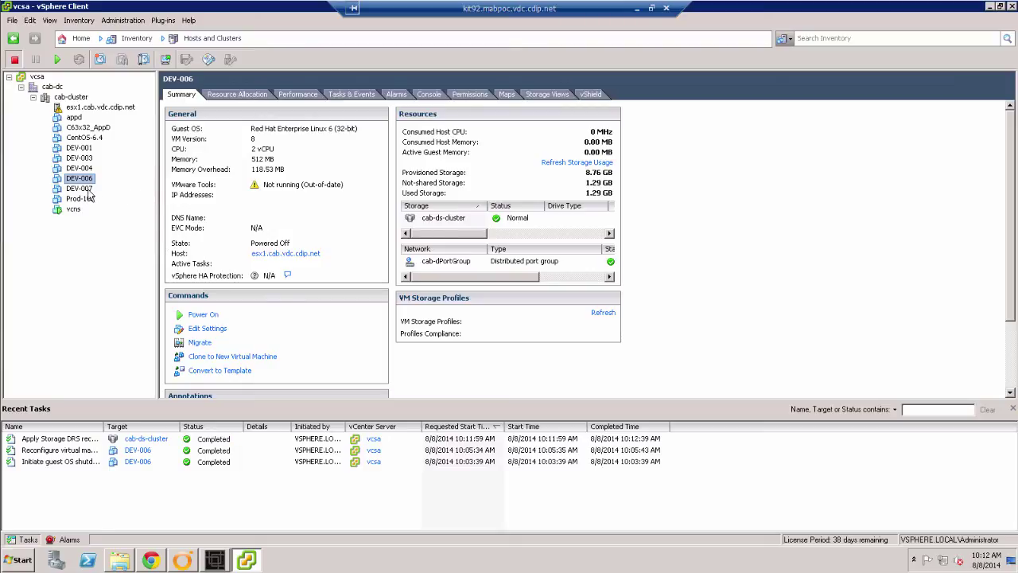
Step: Confirm DEV-007 has 2 virtual sockets with 1 core each, then return to Orchestrator
right_click(87, 189)
left_click(132, 253)
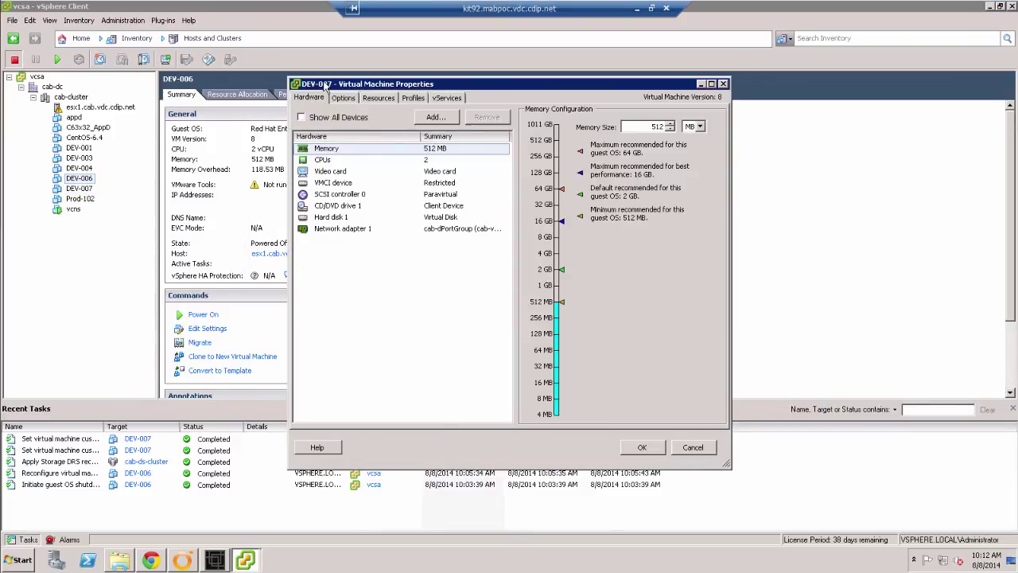
left_click(324, 160)
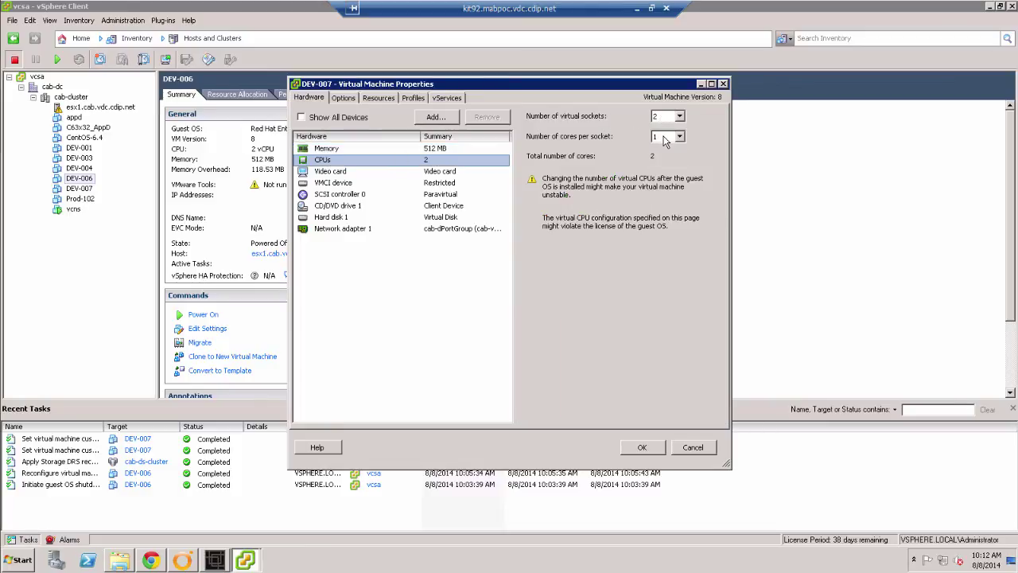
left_click(703, 446)
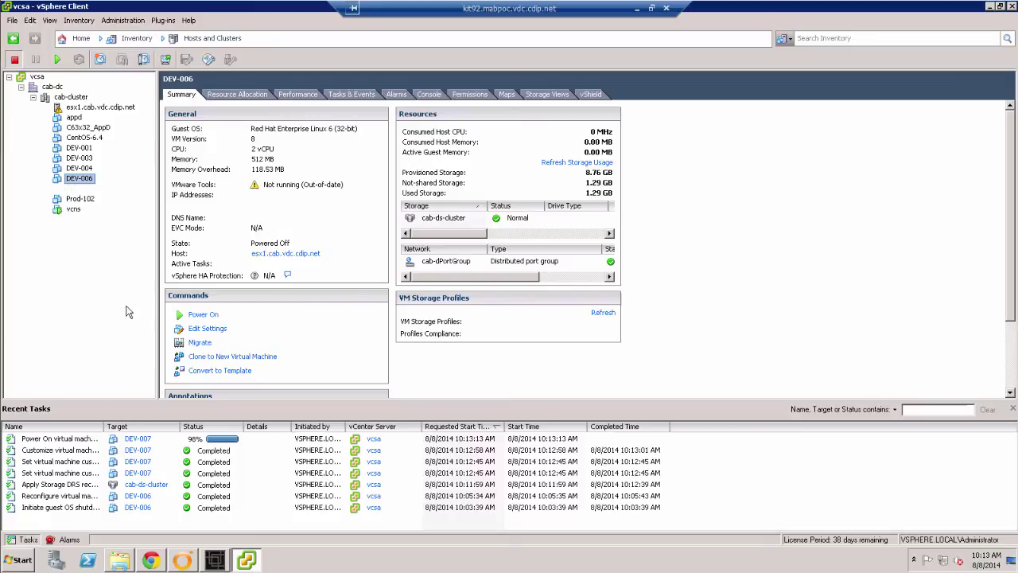
left_click(183, 561)
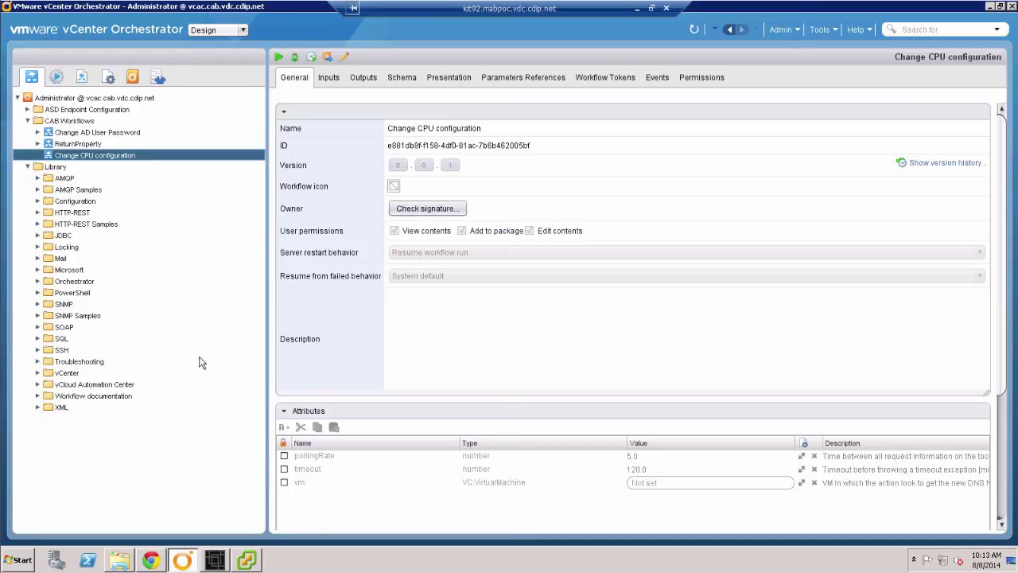
Step: Open the 10:14:43 Change CPU configuration run working on DEV-007, then switch to vSphere Client
mouse_move(243, 555)
left_click(37, 156)
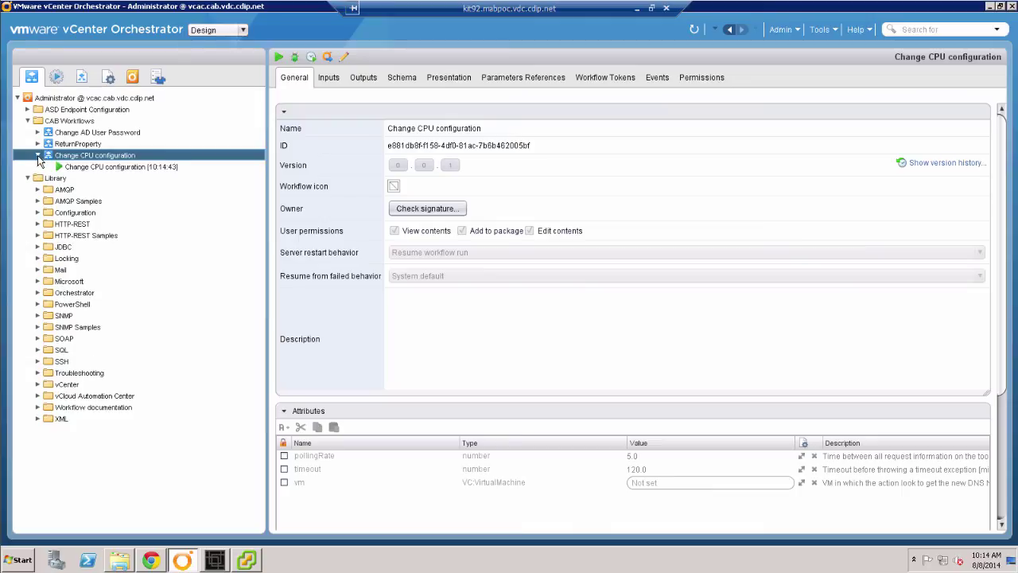
left_click(89, 168)
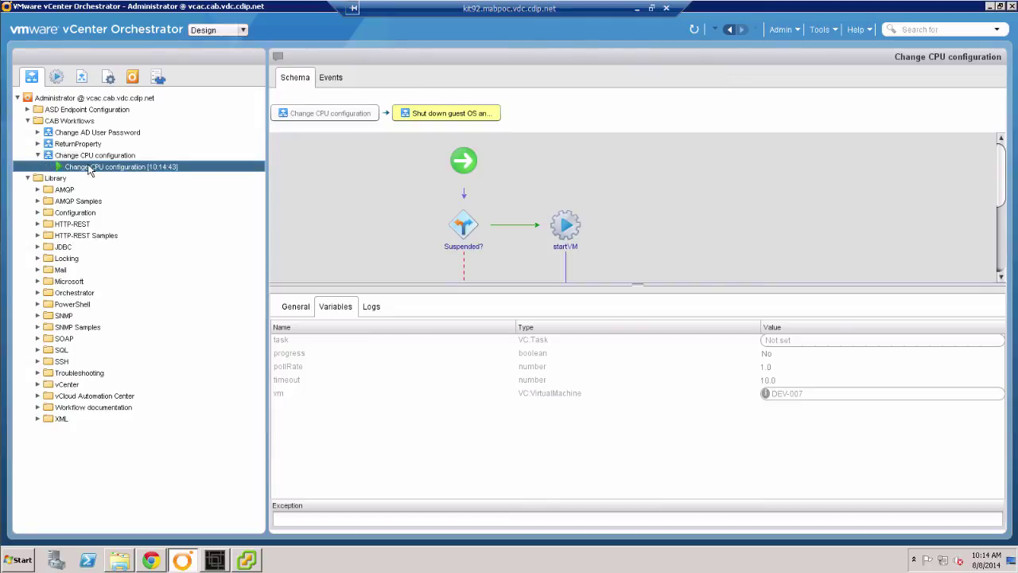
left_click(250, 561)
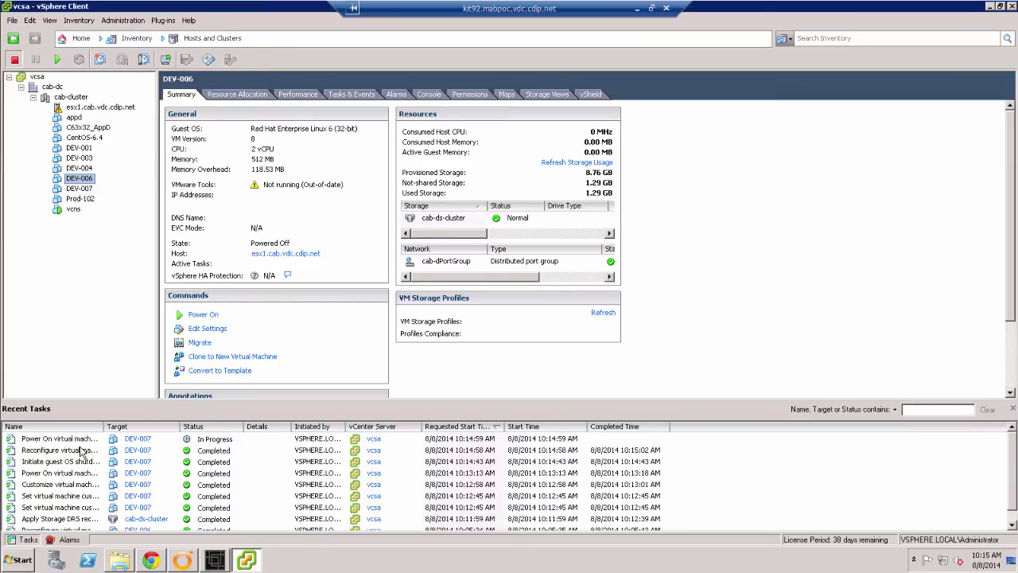
Step: Return to Orchestrator to see the DEV-007 run completed through Start virtual machine
left_click(181, 561)
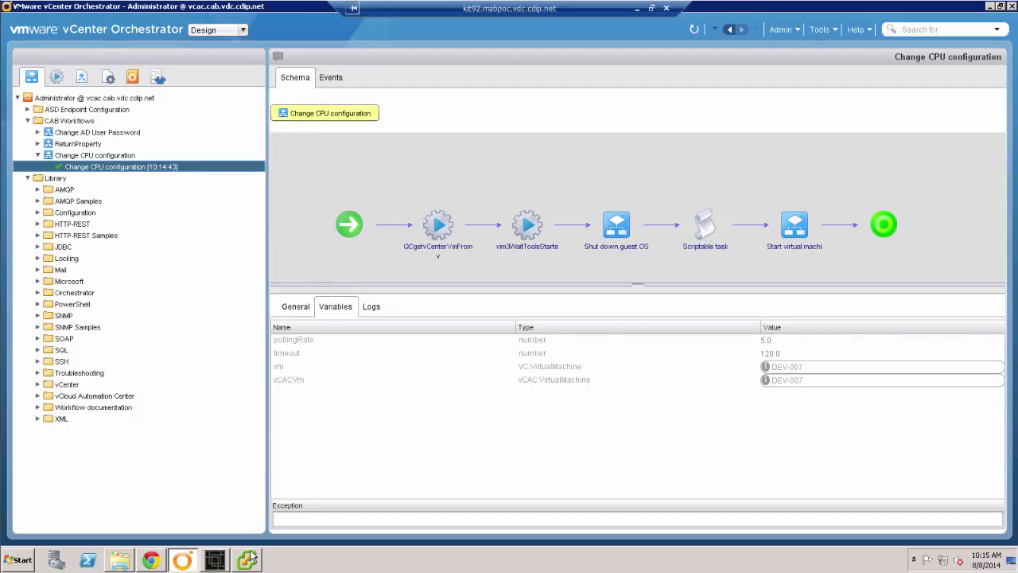
Step: Verify DEV-007's CPU settings now show 1 socket with 2 cores, closing without changes
left_click(249, 558)
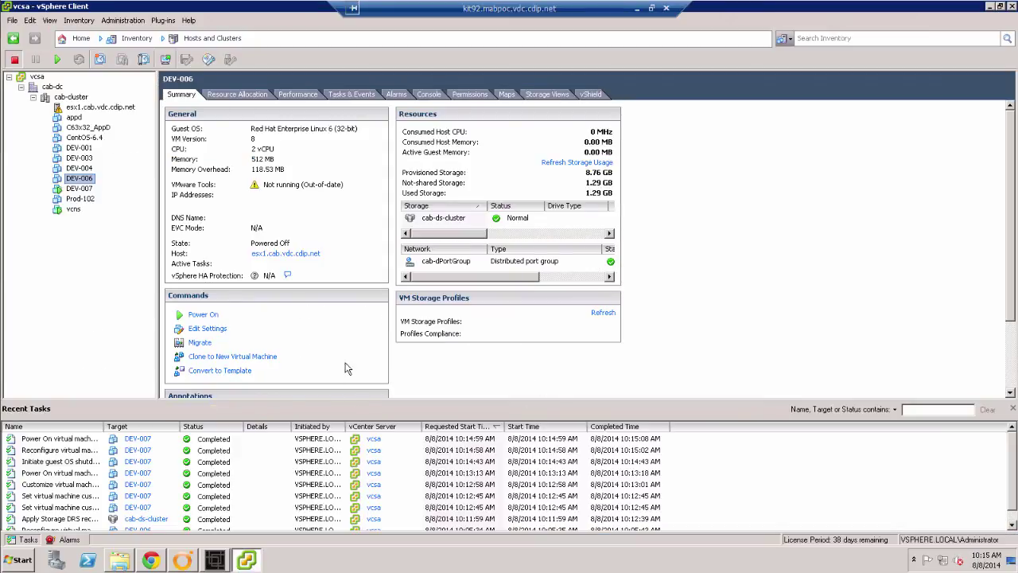
right_click(82, 189)
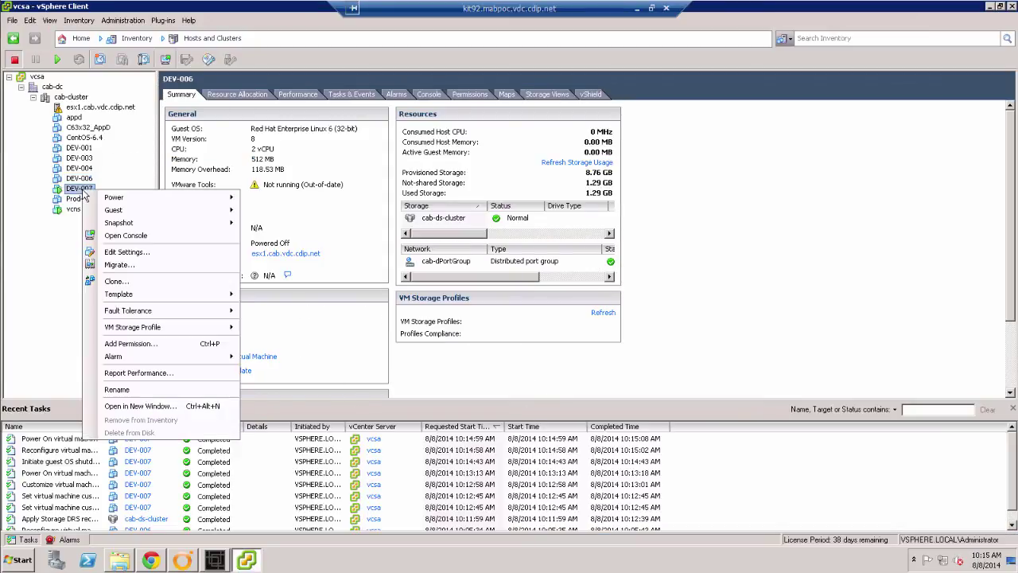
left_click(126, 252)
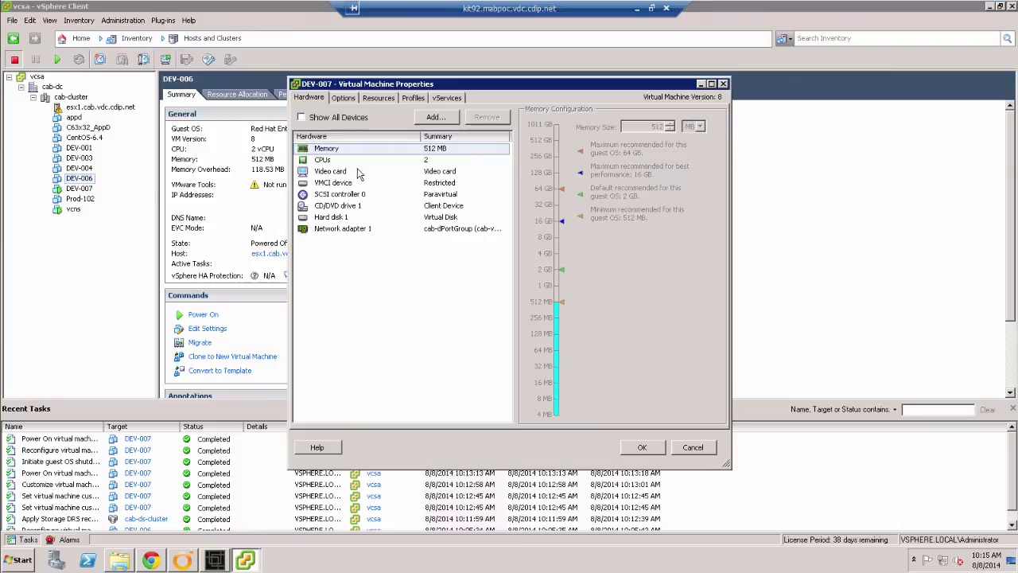
left_click(345, 161)
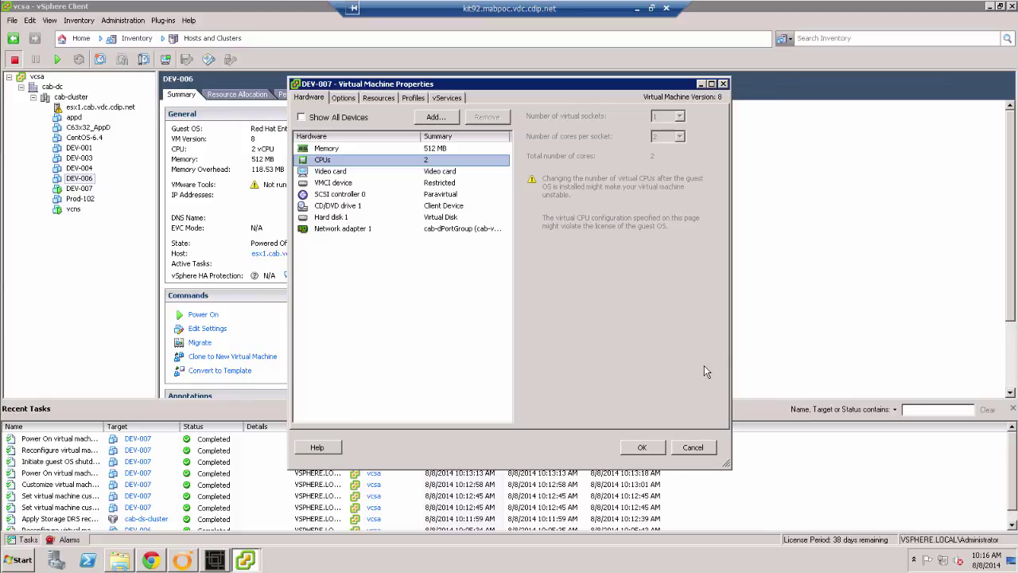
left_click(691, 448)
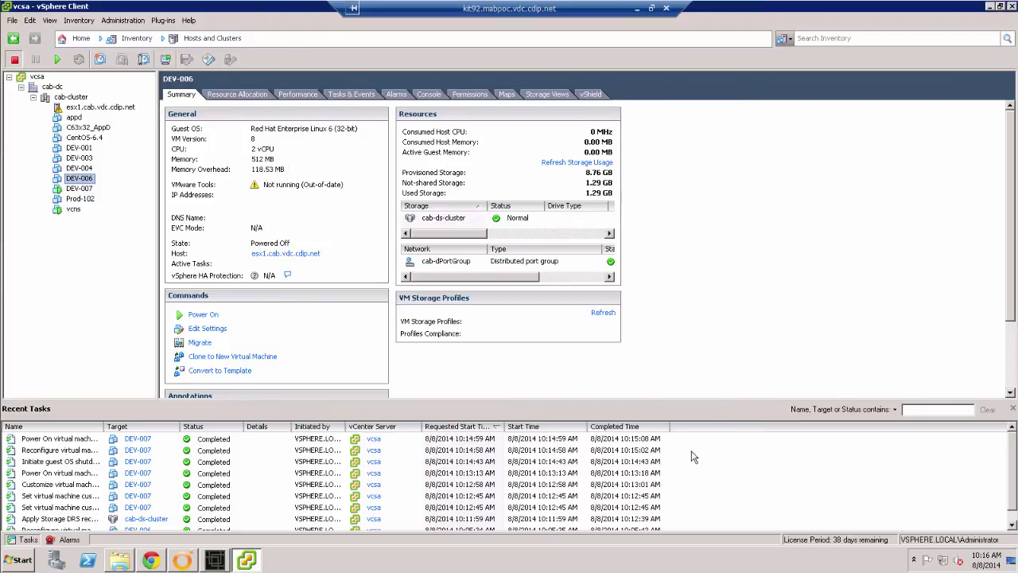